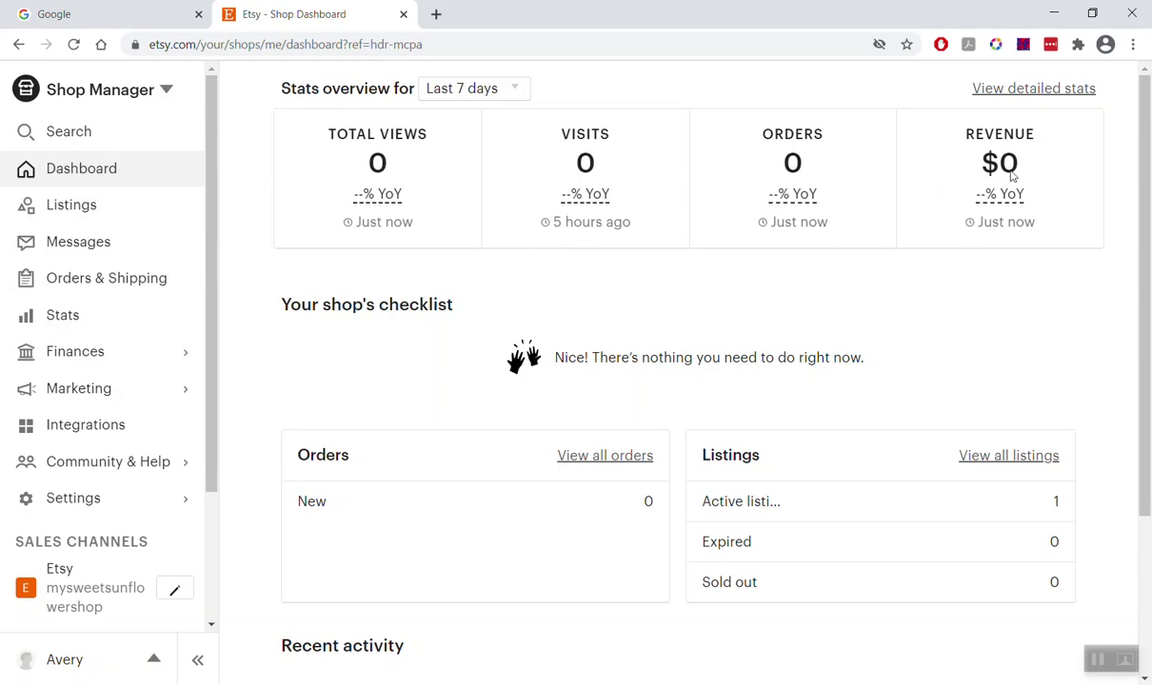
Look through the time ranges offered for the stats overview and leave it set to Last 7 days.
{"action": "left_click", "coordinate": [486, 97]}
{"action": "left_click", "coordinate": [487, 96]}
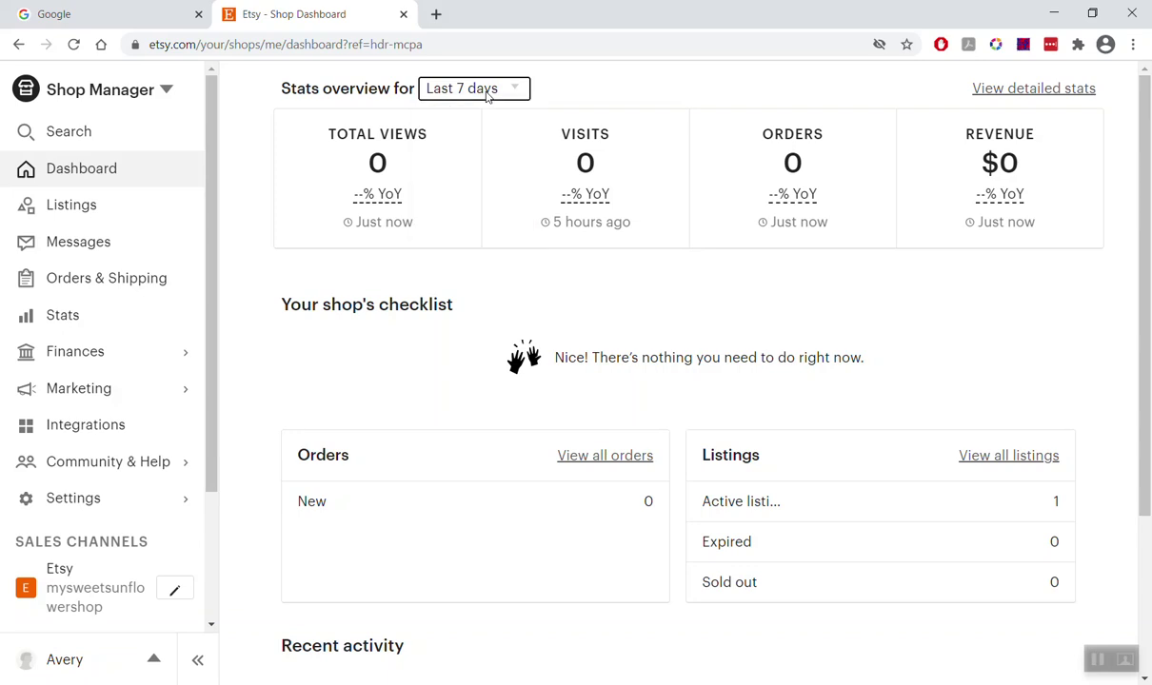
{"action": "left_click", "coordinate": [486, 96]}
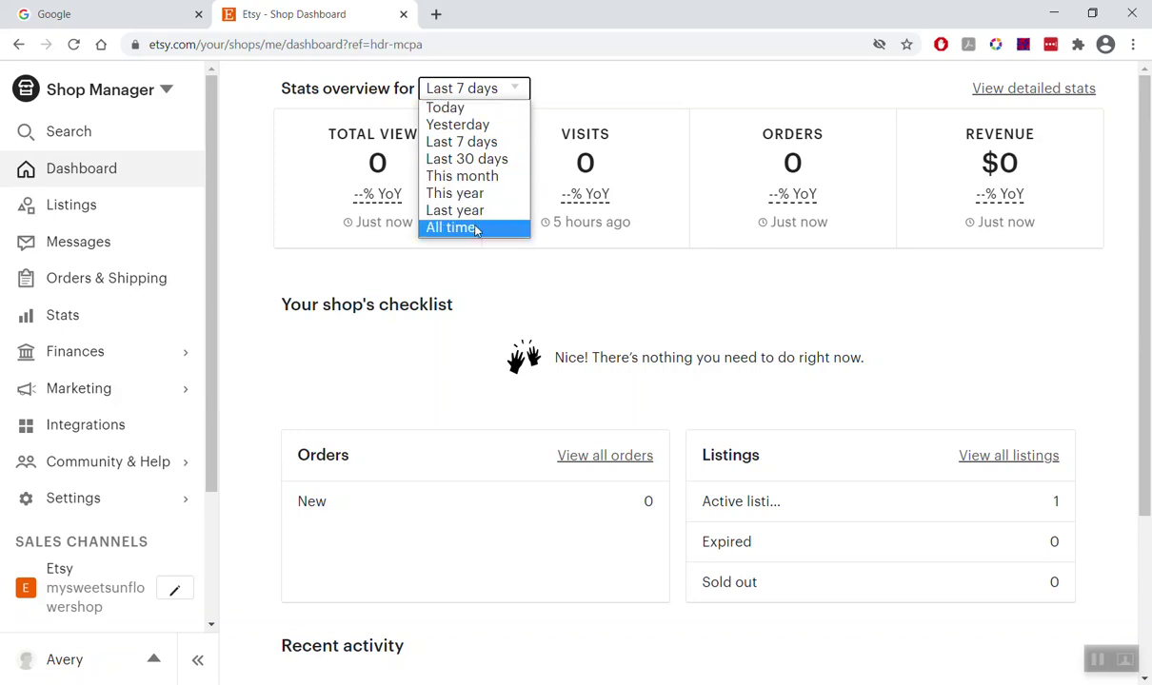
{"action": "left_click", "coordinate": [473, 108]}
{"action": "left_click", "coordinate": [476, 88]}
{"action": "left_click", "coordinate": [452, 142]}
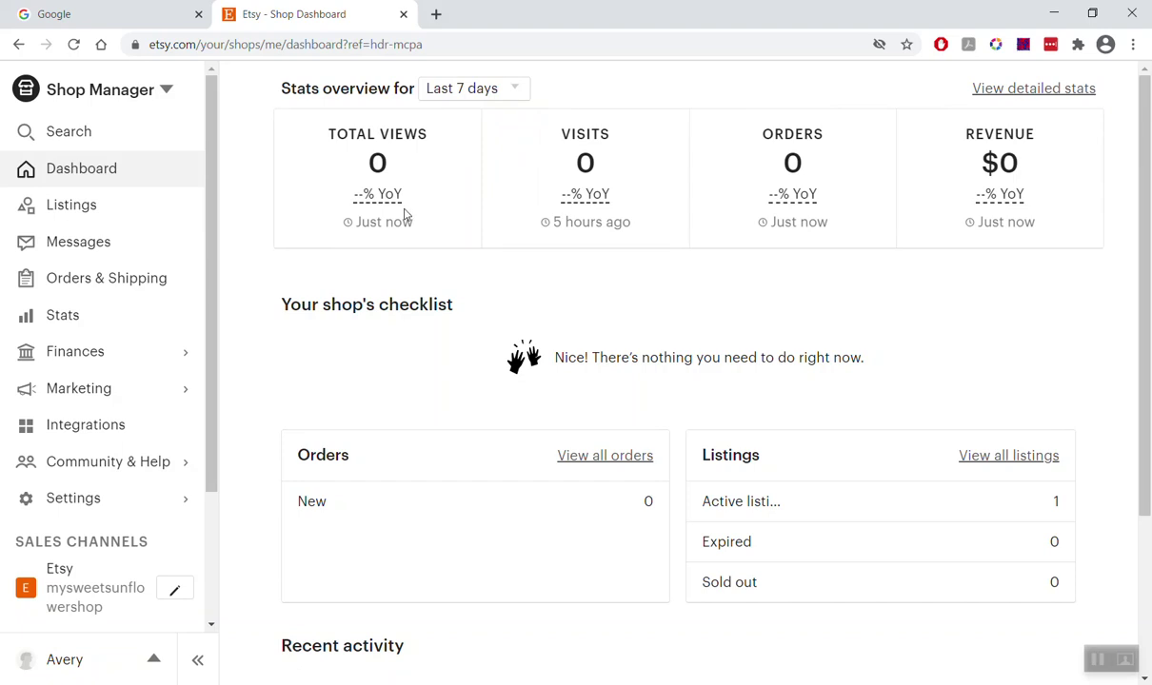
Examine the year-over-year comparisons for views, visits, orders and revenue, and the dashboard's orders and listings summaries.
{"action": "mouse_move", "coordinate": [379, 195]}
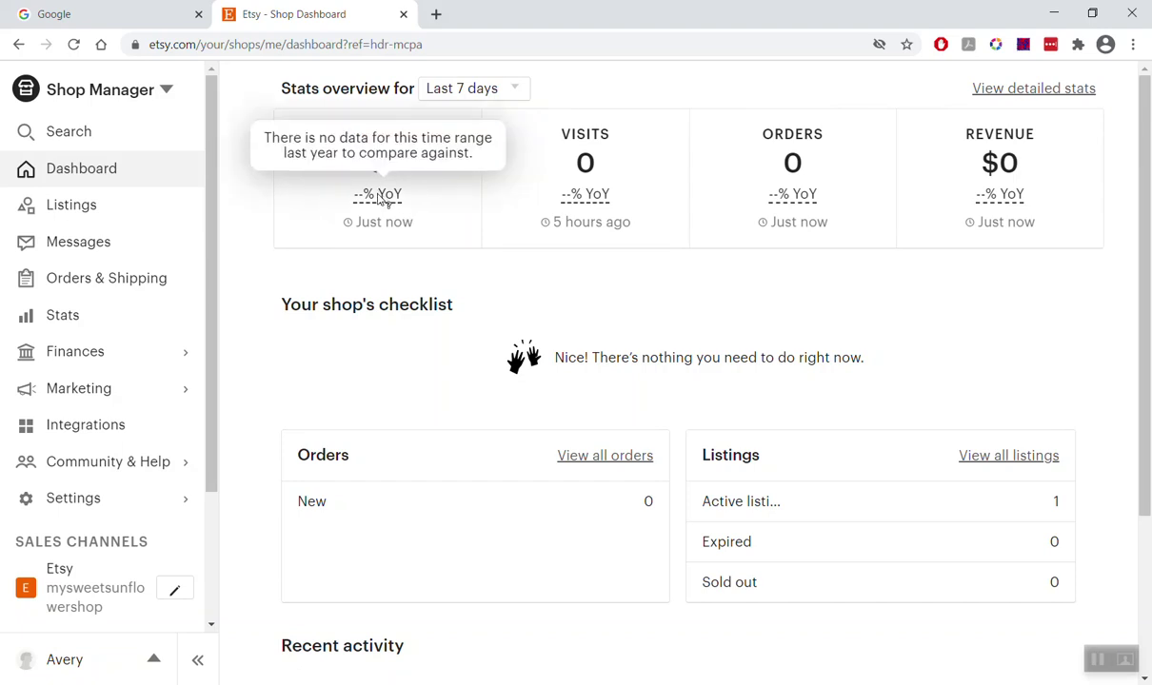
{"action": "mouse_move", "coordinate": [562, 195]}
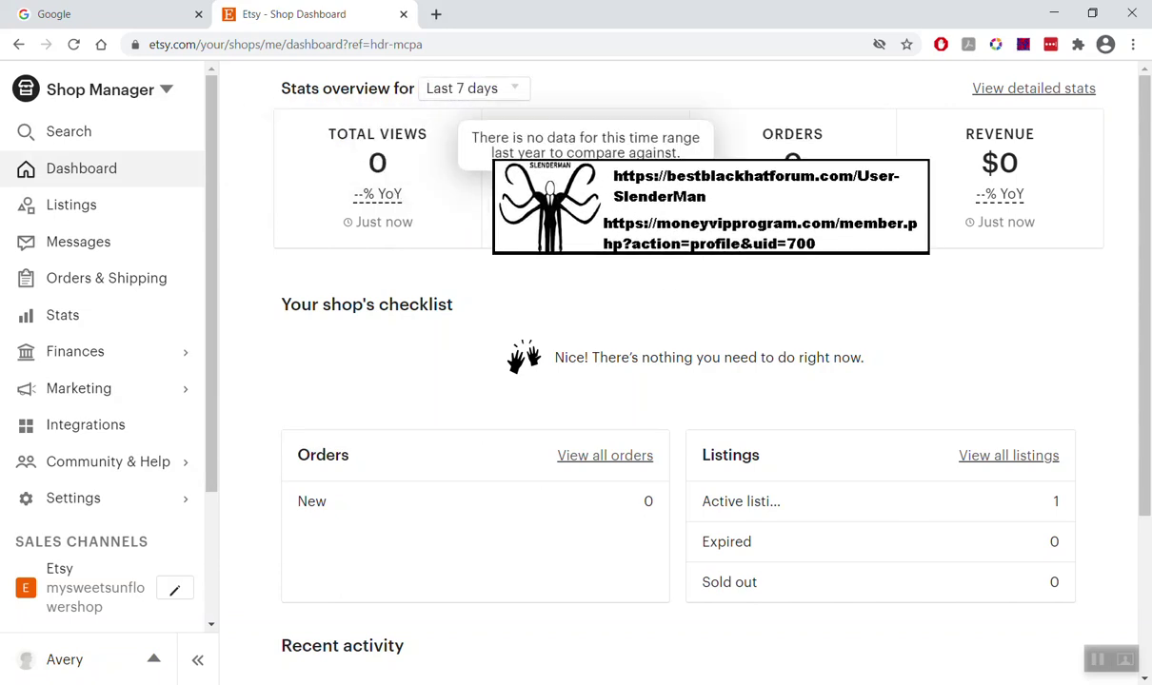
{"action": "mouse_move", "coordinate": [792, 195]}
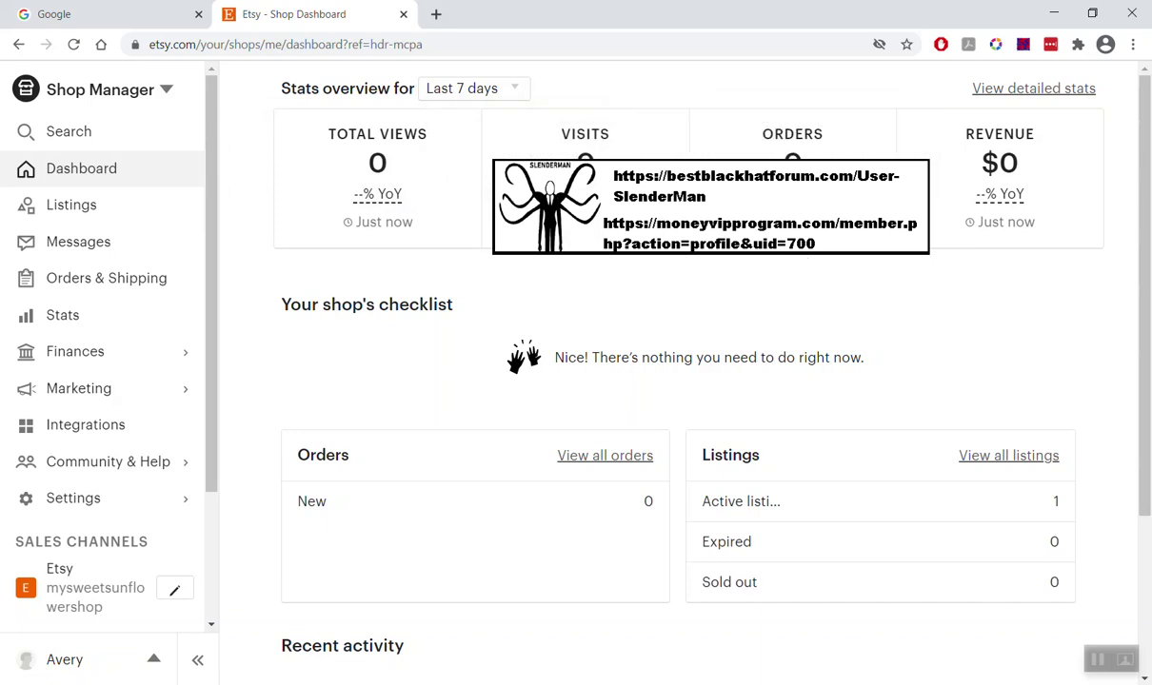
{"action": "mouse_move", "coordinate": [1000, 203]}
{"action": "scroll", "coordinate": [451, 262], "scroll_direction": "down", "scroll_amount": 2}
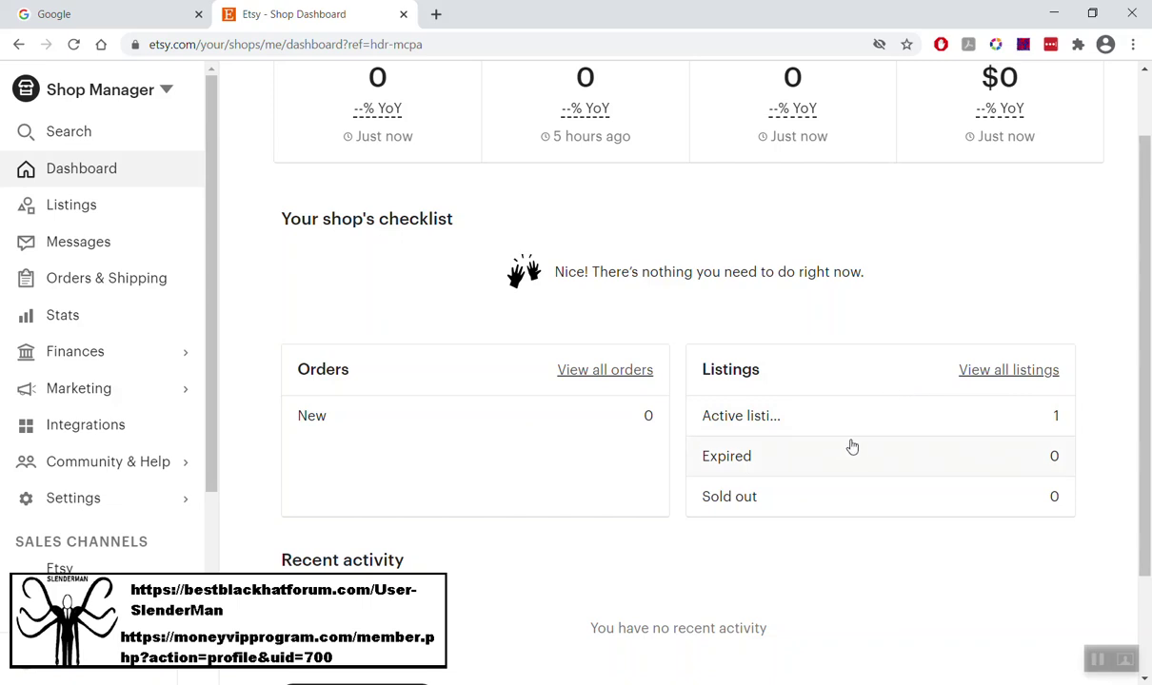
{"action": "scroll", "coordinate": [843, 452], "scroll_direction": "up", "scroll_amount": 1}
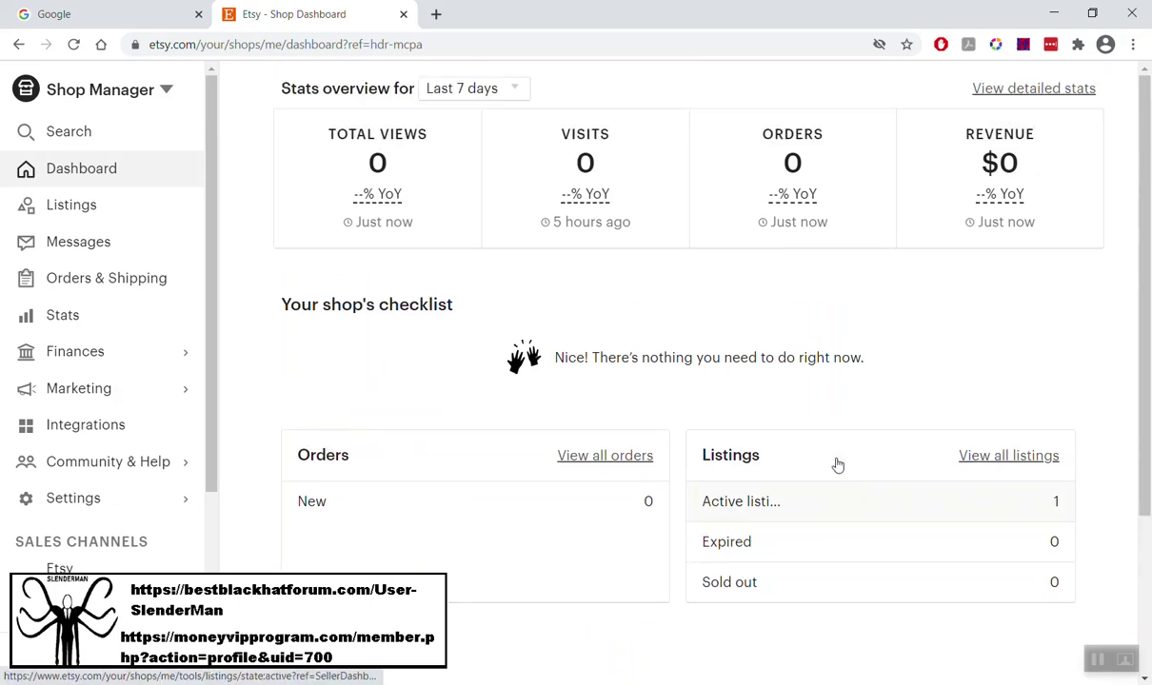
Open the shop's listings page and dismiss the tip about searching by SKU.
{"action": "left_click", "coordinate": [76, 209]}
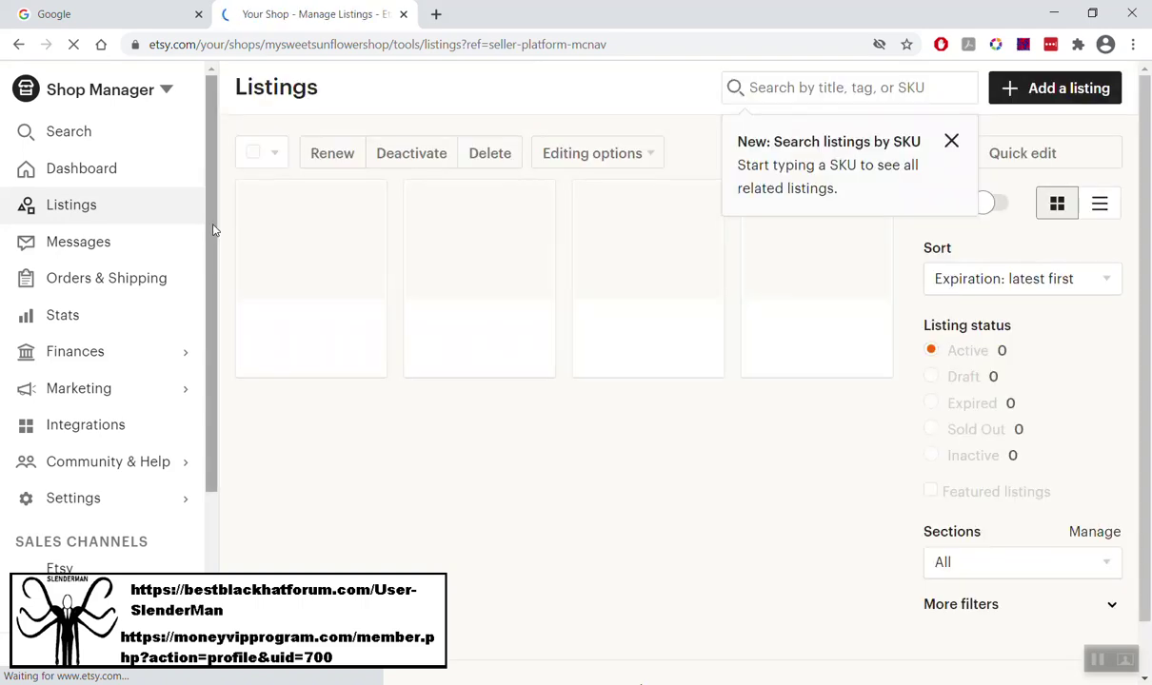
{"action": "left_click", "coordinate": [951, 142]}
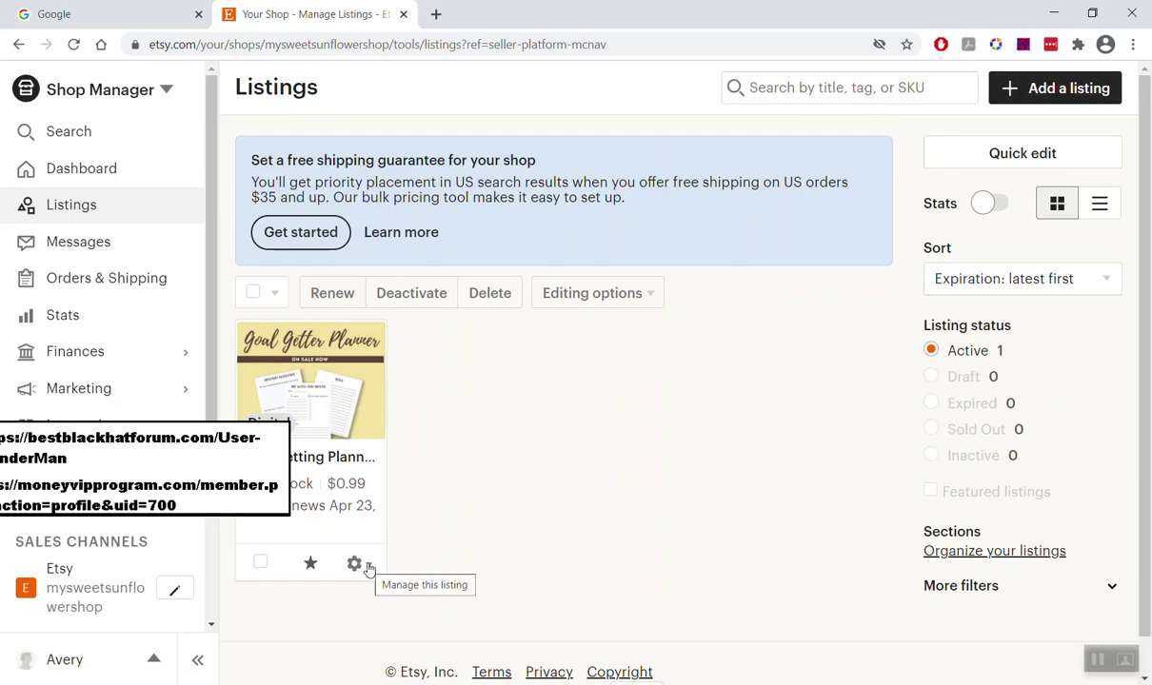
Check the bulk editing options and the management options for the Goal Setting Planner listing, leaving it unselected.
{"action": "left_click", "coordinate": [260, 563]}
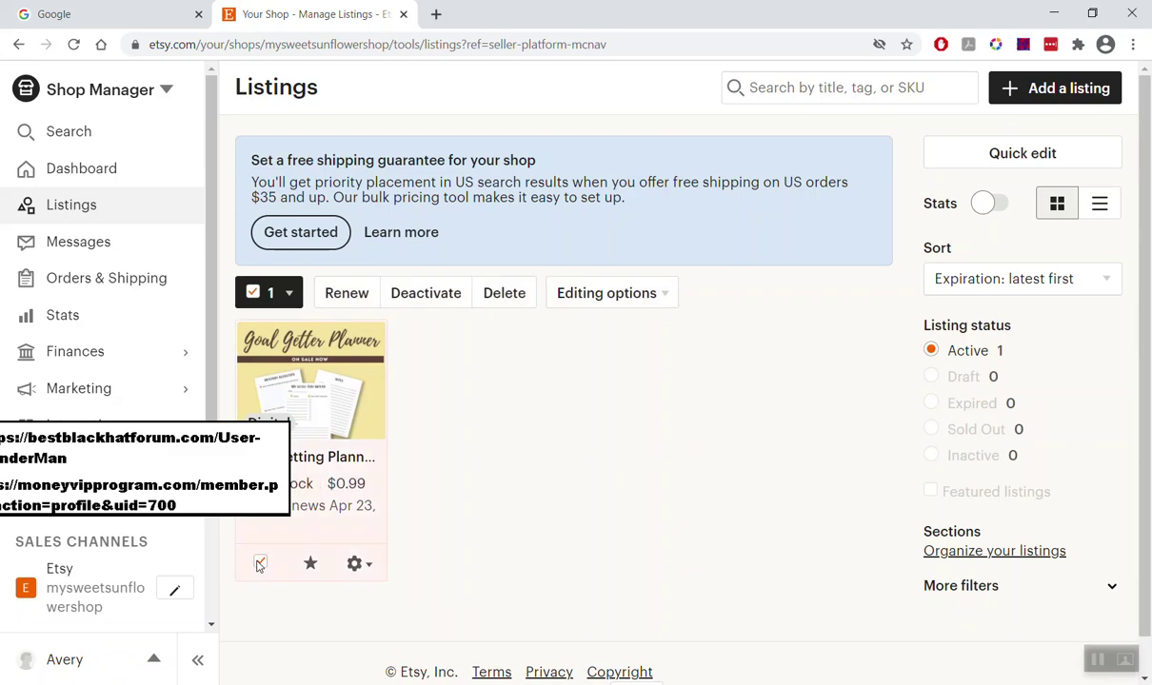
{"action": "left_click", "coordinate": [629, 301]}
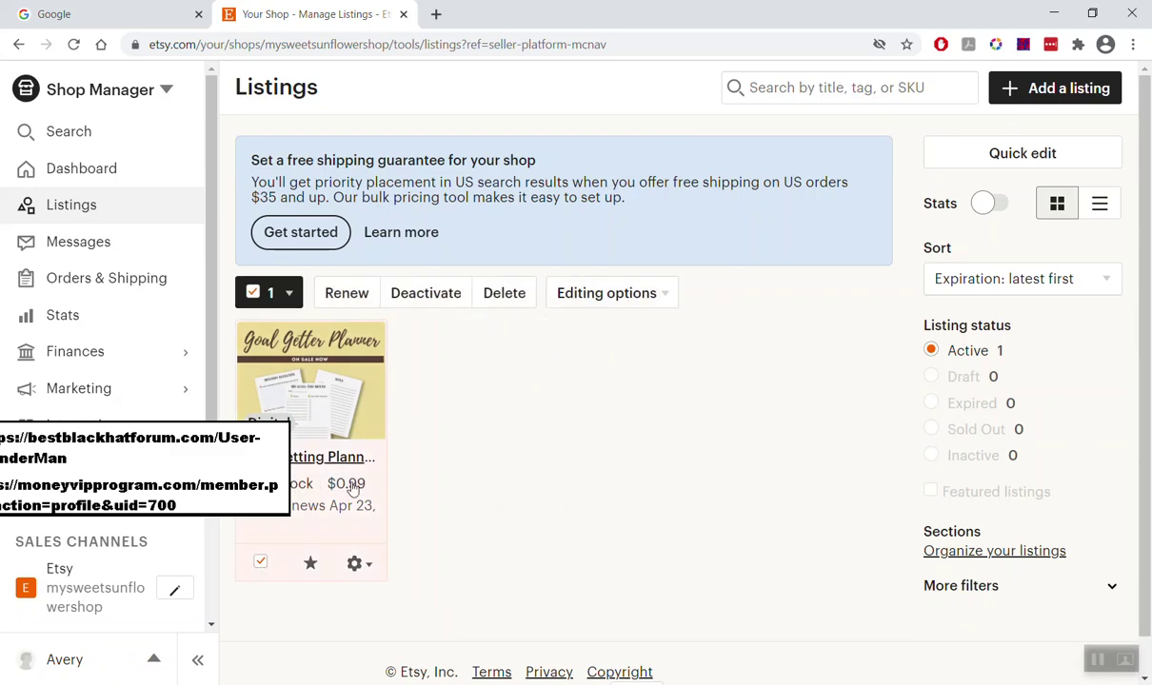
{"action": "left_click", "coordinate": [259, 563]}
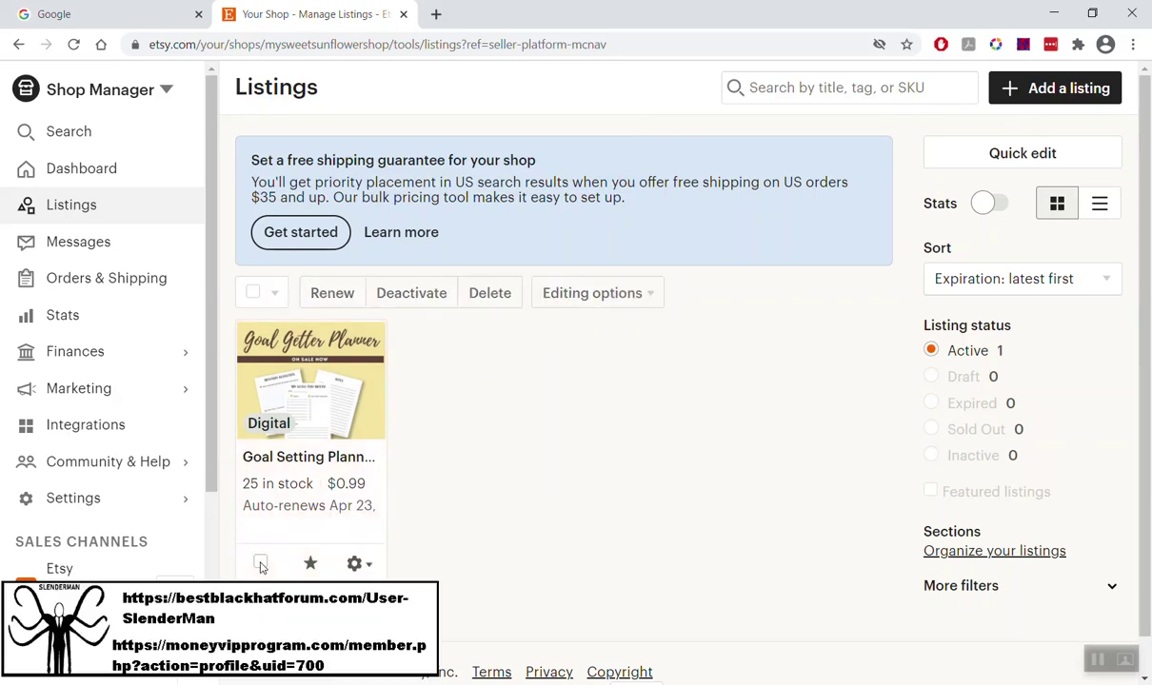
{"action": "left_click", "coordinate": [358, 563]}
{"action": "left_click", "coordinate": [485, 538]}
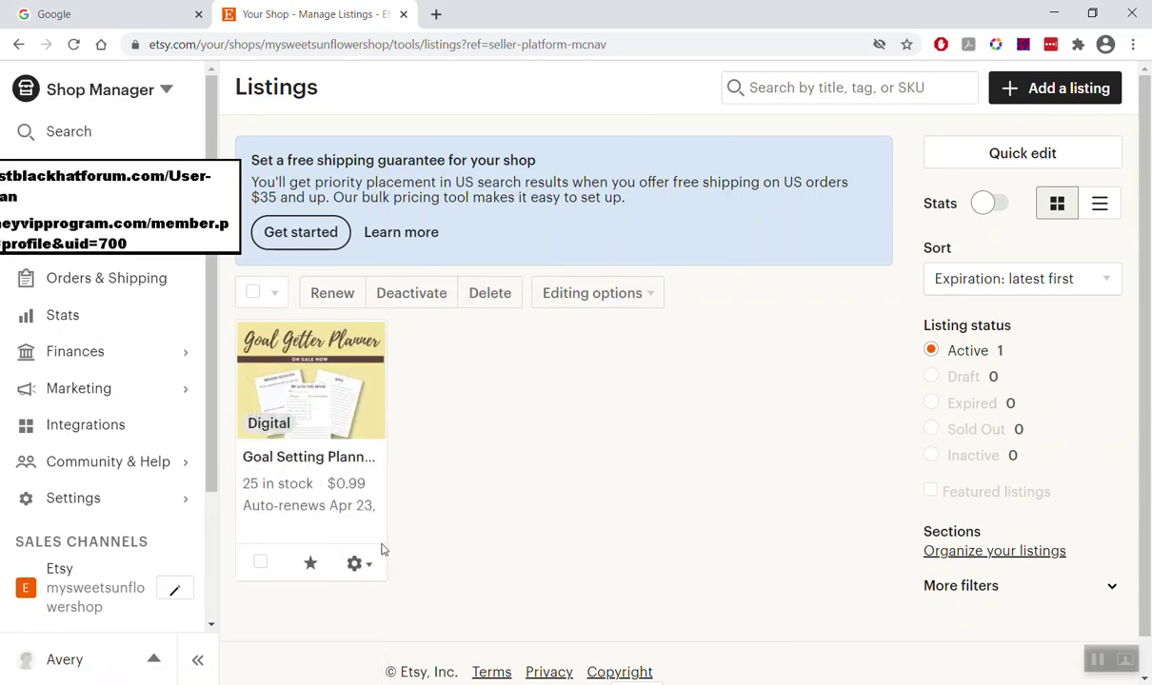
Open a copy of the Goal Setting Planner listing and examine its photo and thumbnail sections.
{"action": "left_click", "coordinate": [355, 563]}
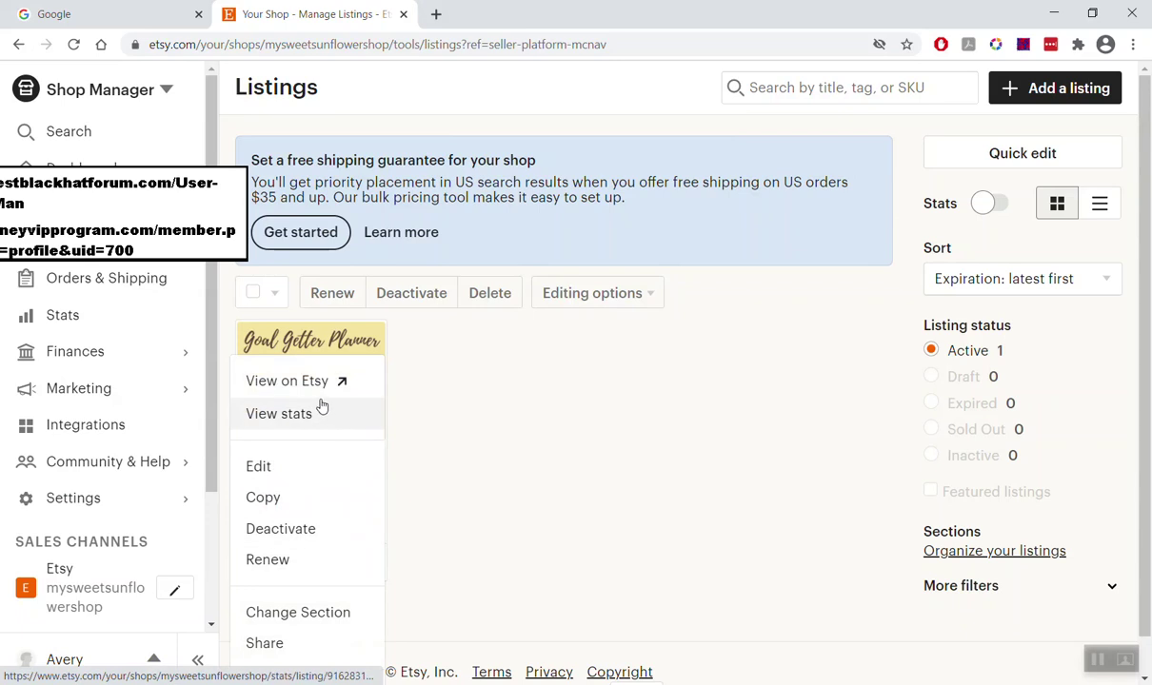
{"action": "scroll", "coordinate": [296, 490], "scroll_direction": "down", "scroll_amount": 1}
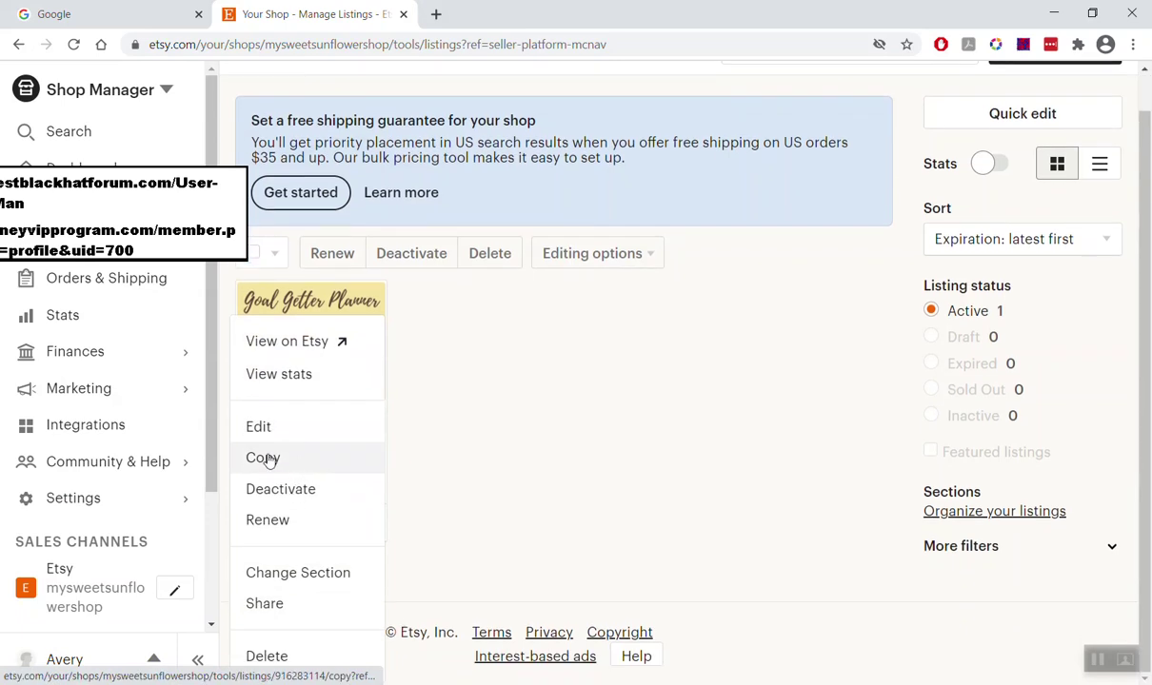
{"action": "left_click", "coordinate": [272, 459]}
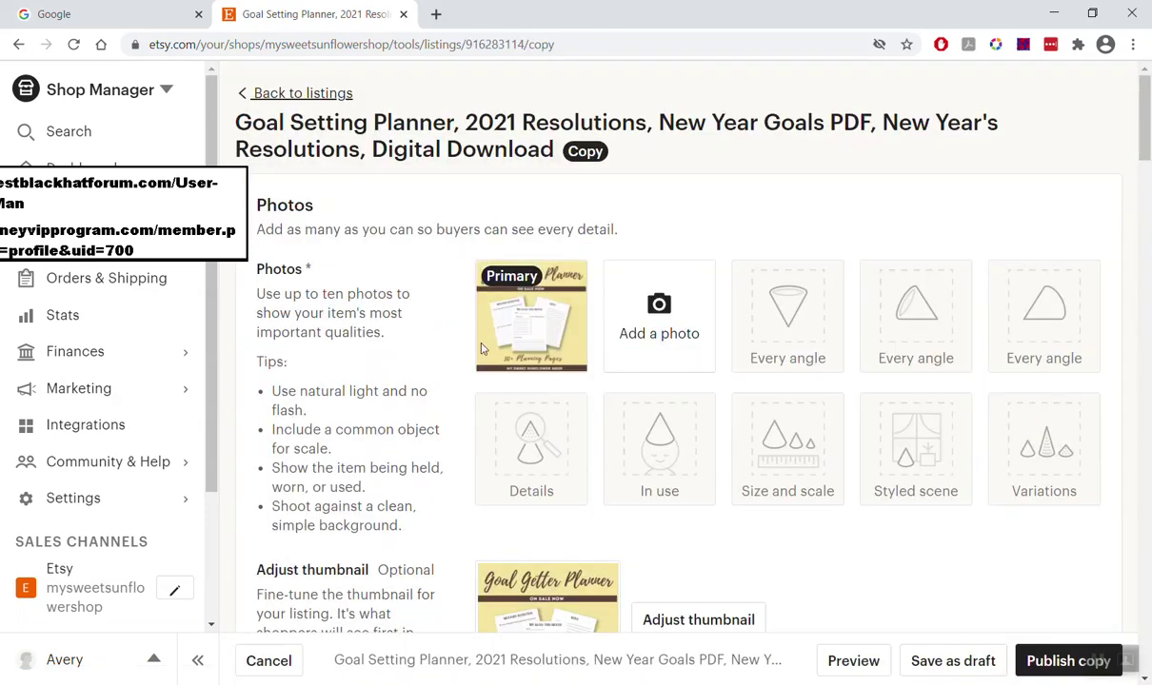
{"action": "scroll", "coordinate": [808, 283], "scroll_direction": "down", "scroll_amount": 3}
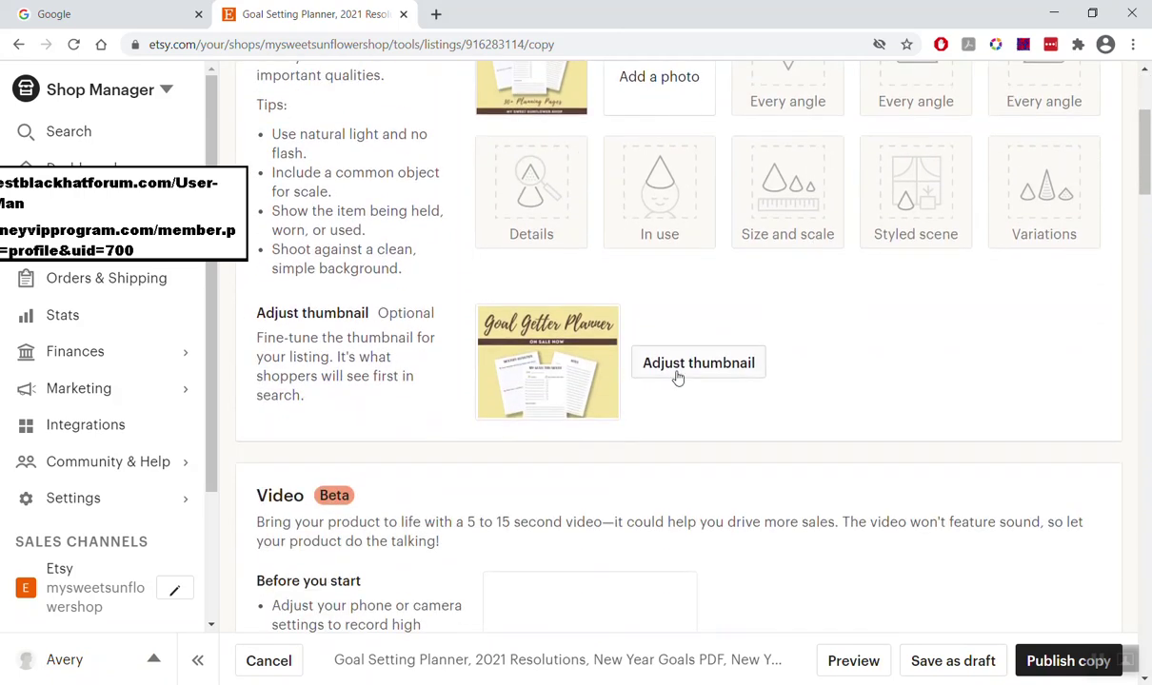
{"action": "scroll", "coordinate": [619, 334], "scroll_direction": "up", "scroll_amount": 2}
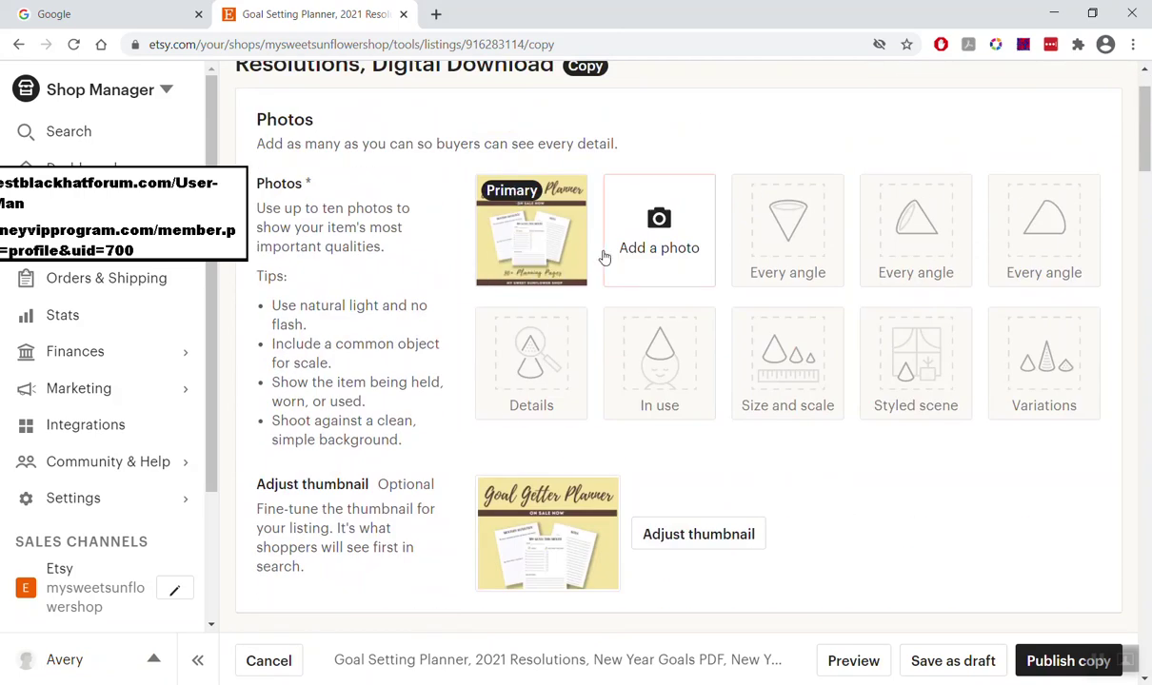
{"action": "scroll", "coordinate": [448, 282], "scroll_direction": "up", "scroll_amount": 1}
{"action": "mouse_move", "coordinate": [552, 350]}
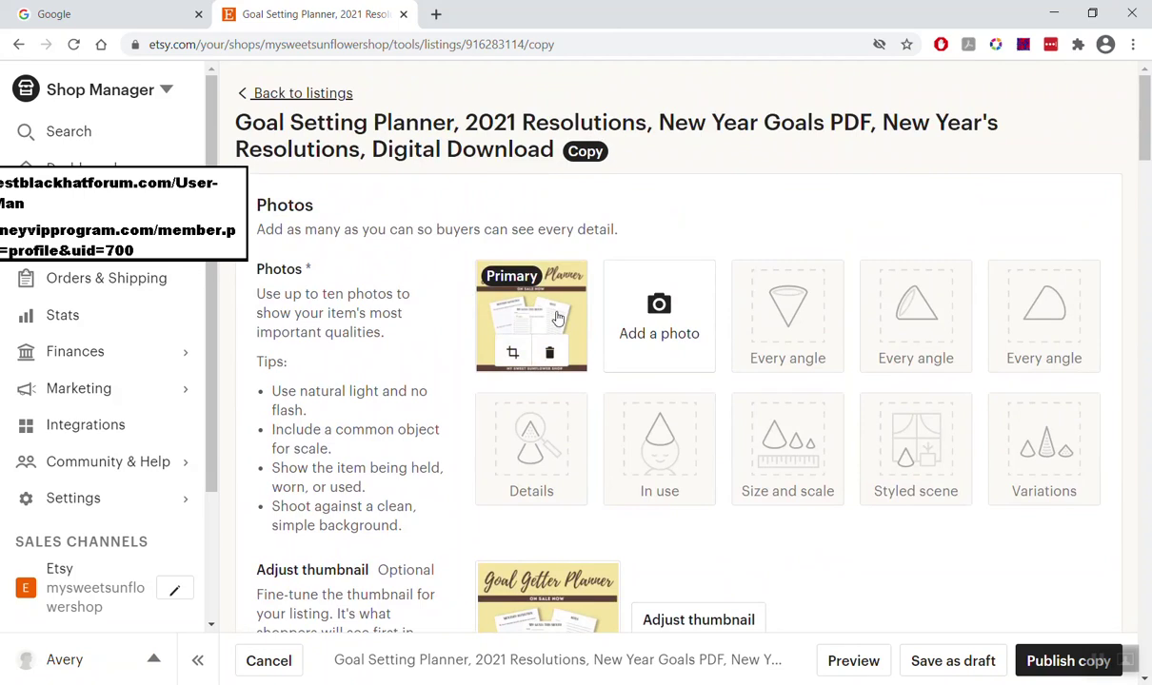
{"action": "scroll", "coordinate": [469, 370], "scroll_direction": "down", "scroll_amount": 5}
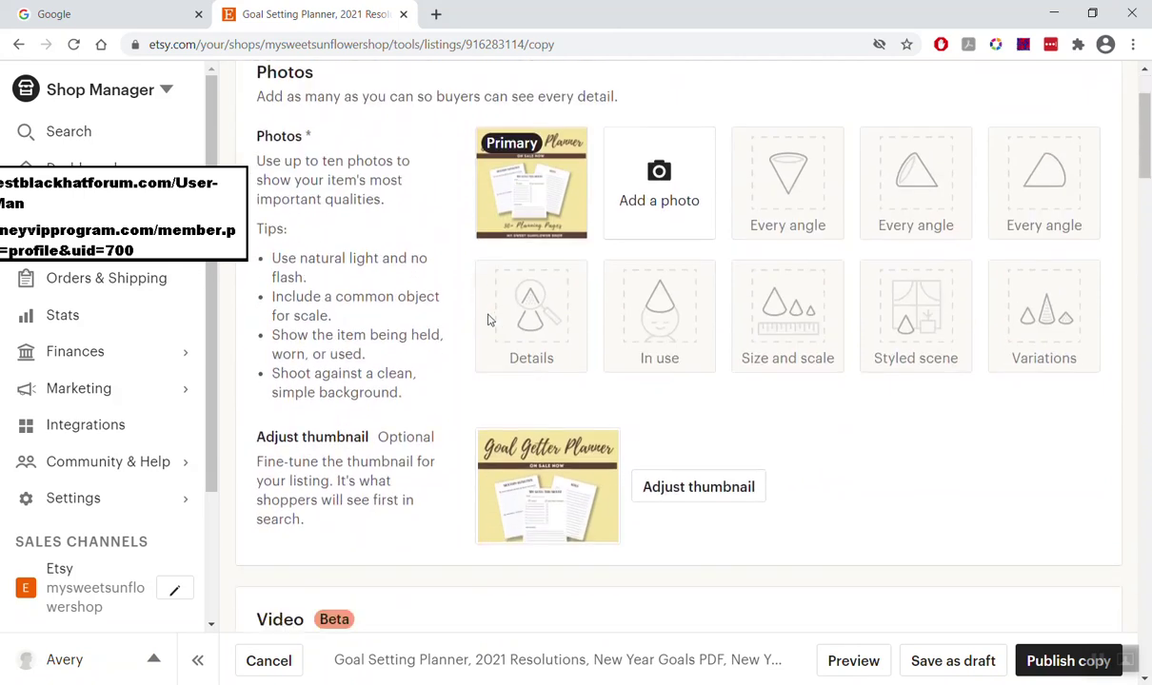
{"action": "scroll", "coordinate": [540, 327], "scroll_direction": "up", "scroll_amount": 1}
{"action": "scroll", "coordinate": [539, 328], "scroll_direction": "up", "scroll_amount": 1}
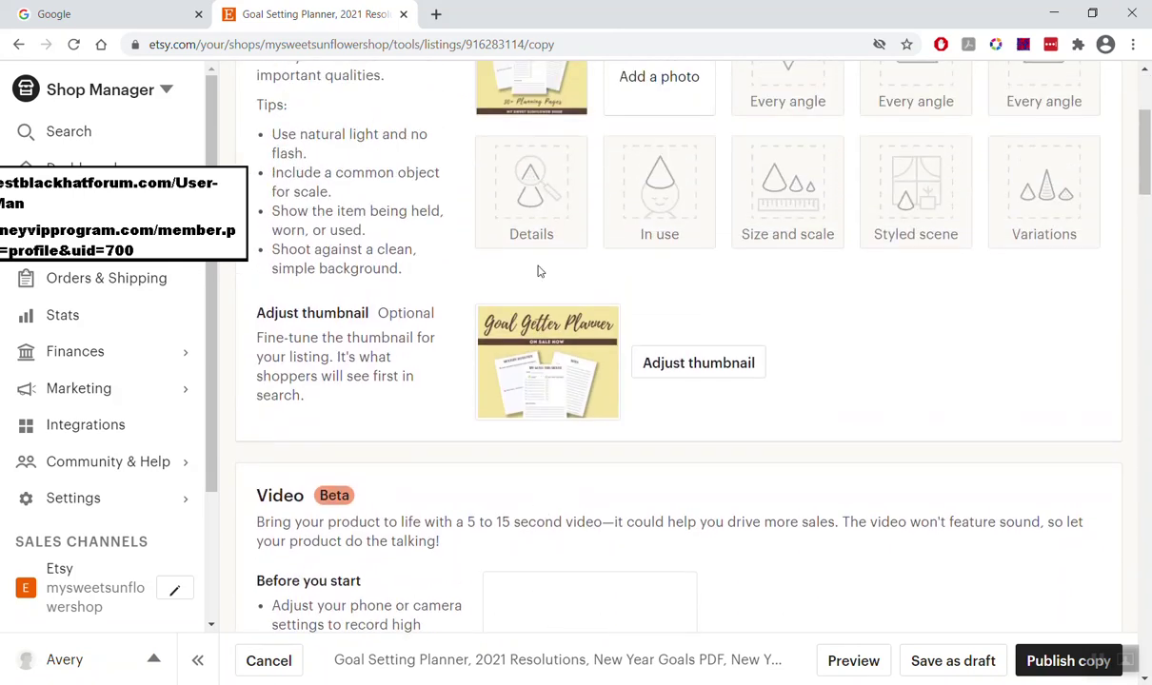
{"action": "scroll", "coordinate": [507, 125], "scroll_direction": "up", "scroll_amount": 1}
{"action": "scroll", "coordinate": [514, 175], "scroll_direction": "down", "scroll_amount": 3}
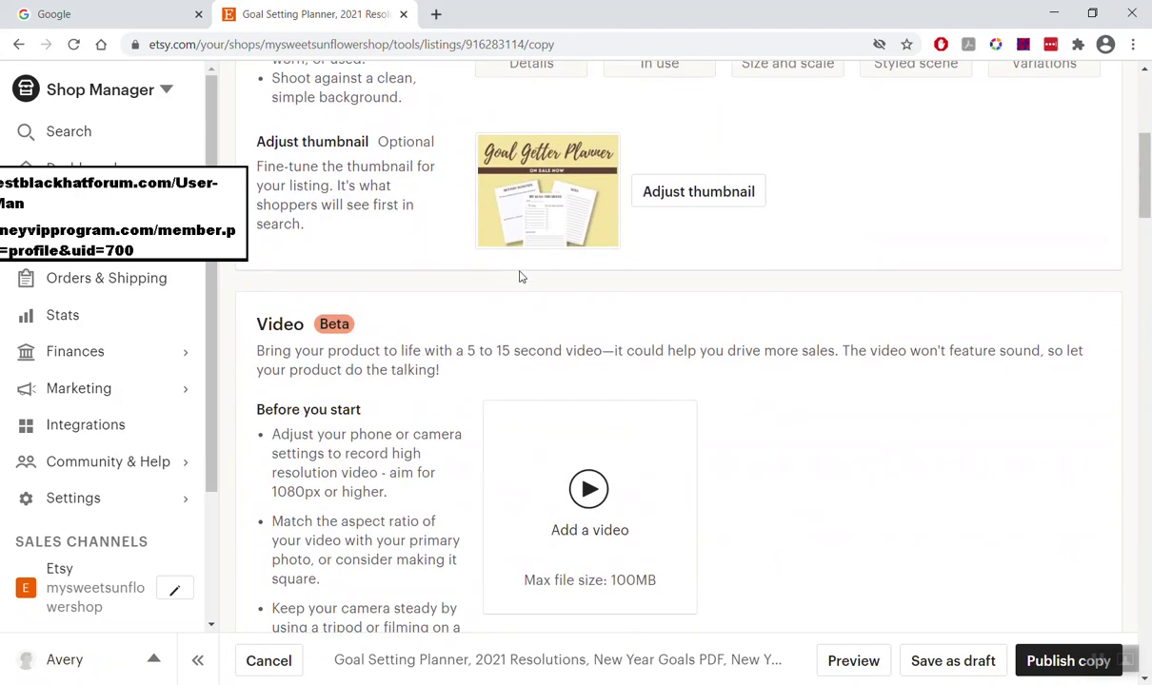
Examine the copied listing's video, title, category and attribute sections, and return to the listings without saving.
{"action": "scroll", "coordinate": [503, 399], "scroll_direction": "down", "scroll_amount": 5}
{"action": "scroll", "coordinate": [504, 390], "scroll_direction": "down", "scroll_amount": 3}
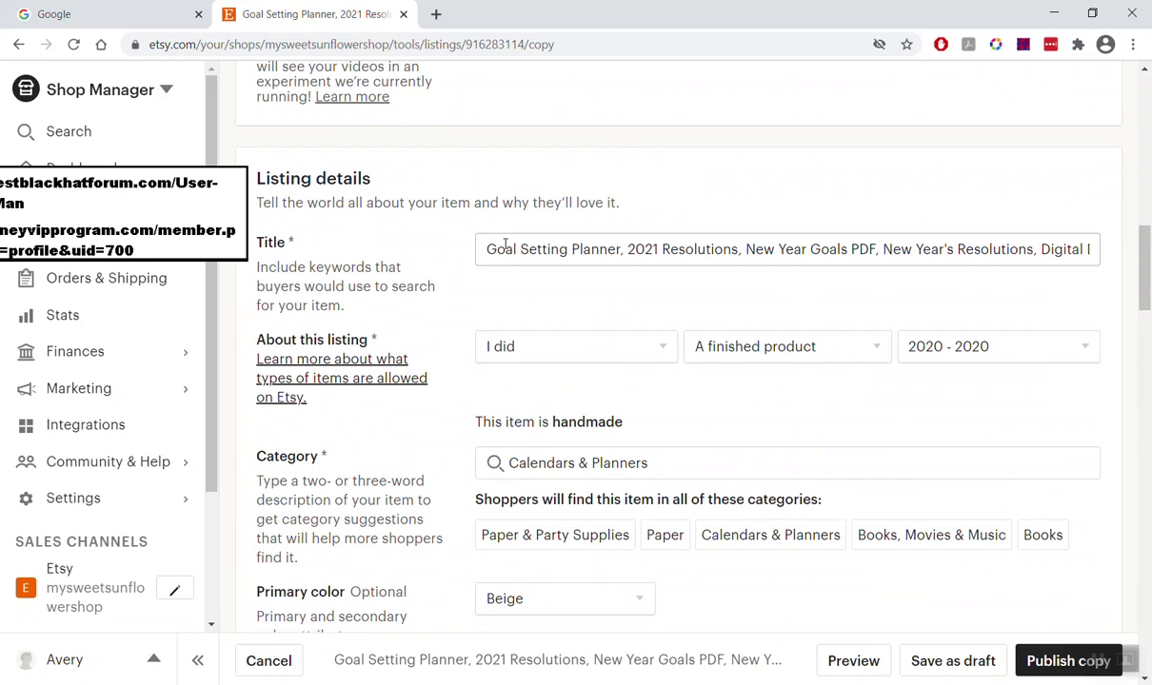
{"action": "scroll", "coordinate": [411, 304], "scroll_direction": "up", "scroll_amount": 1}
{"action": "scroll", "coordinate": [411, 304], "scroll_direction": "down", "scroll_amount": 4}
{"action": "scroll", "coordinate": [411, 304], "scroll_direction": "up", "scroll_amount": 8}
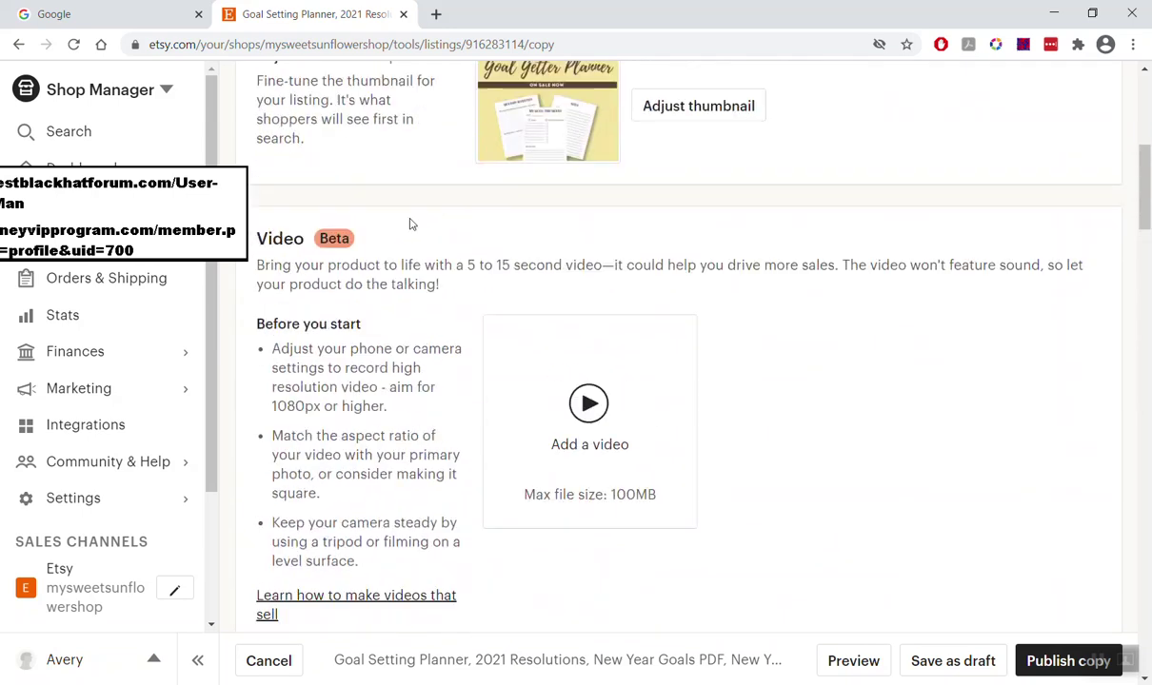
{"action": "scroll", "coordinate": [409, 246], "scroll_direction": "down", "scroll_amount": 5}
{"action": "scroll", "coordinate": [409, 246], "scroll_direction": "down", "scroll_amount": 3}
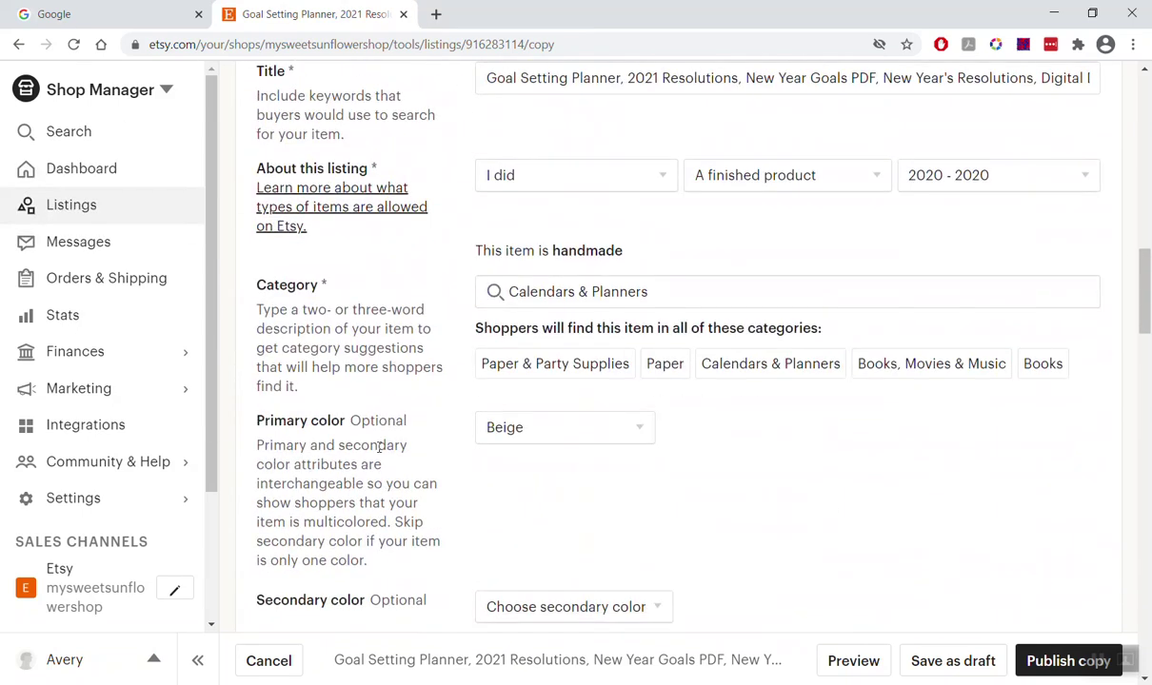
{"action": "scroll", "coordinate": [667, 486], "scroll_direction": "down", "scroll_amount": 1}
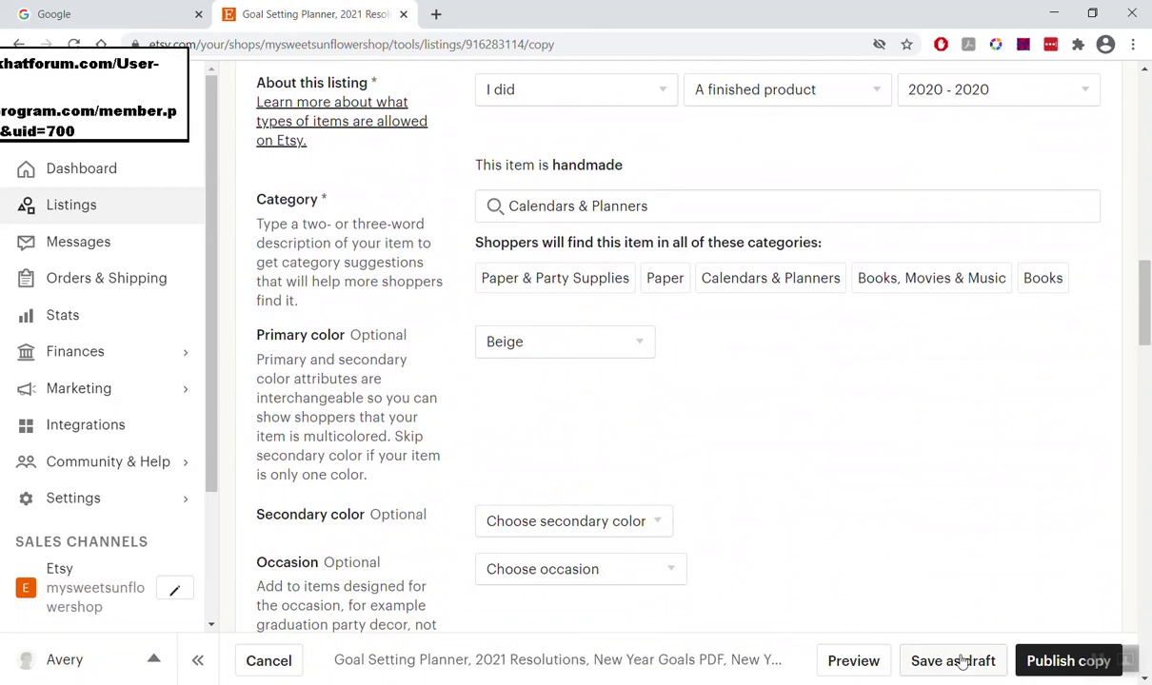
{"action": "scroll", "coordinate": [797, 449], "scroll_direction": "down", "scroll_amount": 3}
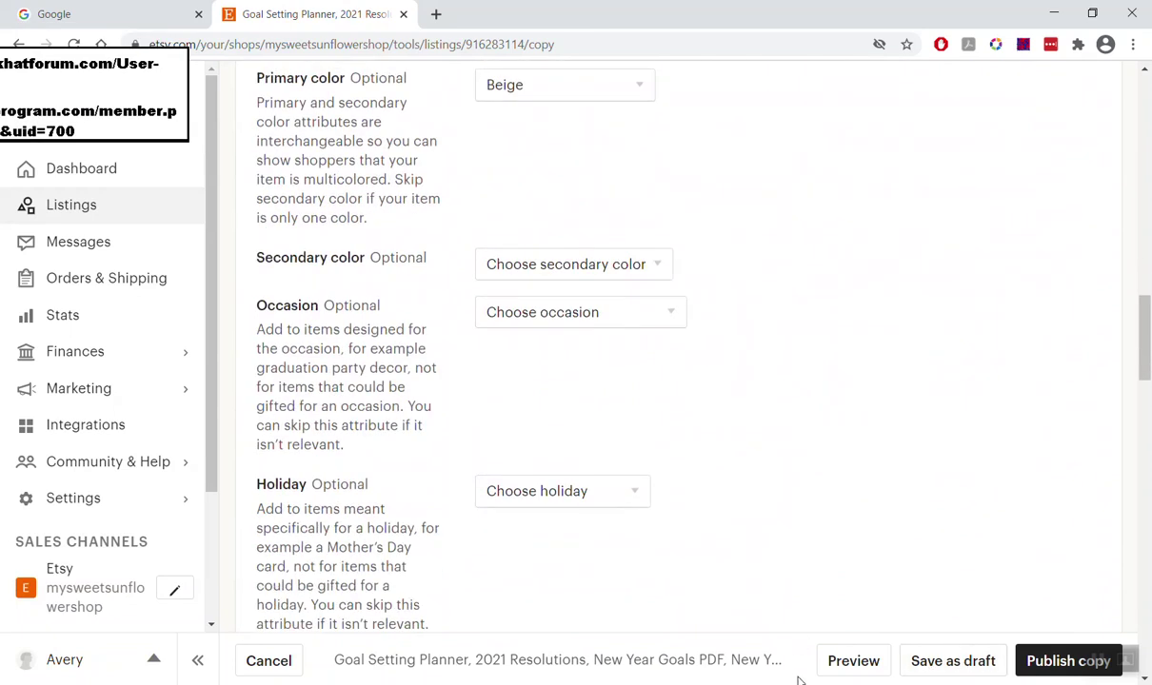
{"action": "scroll", "coordinate": [752, 591], "scroll_direction": "up", "scroll_amount": 1}
{"action": "scroll", "coordinate": [752, 591], "scroll_direction": "up", "scroll_amount": 15}
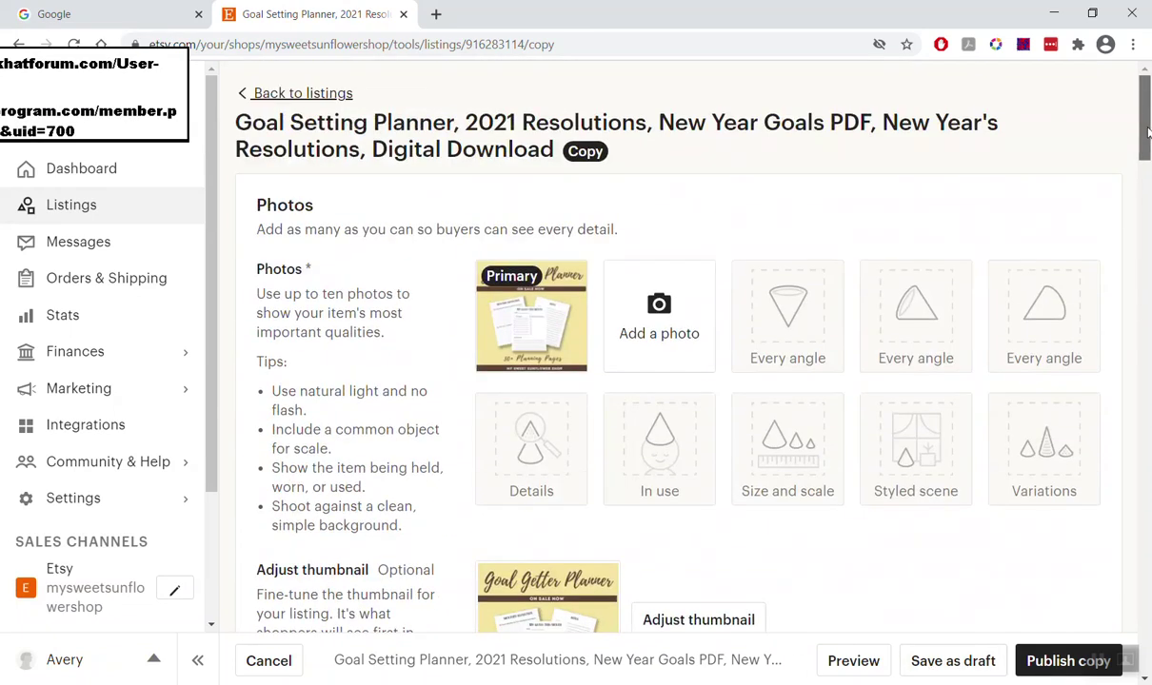
{"action": "left_click", "coordinate": [292, 97]}
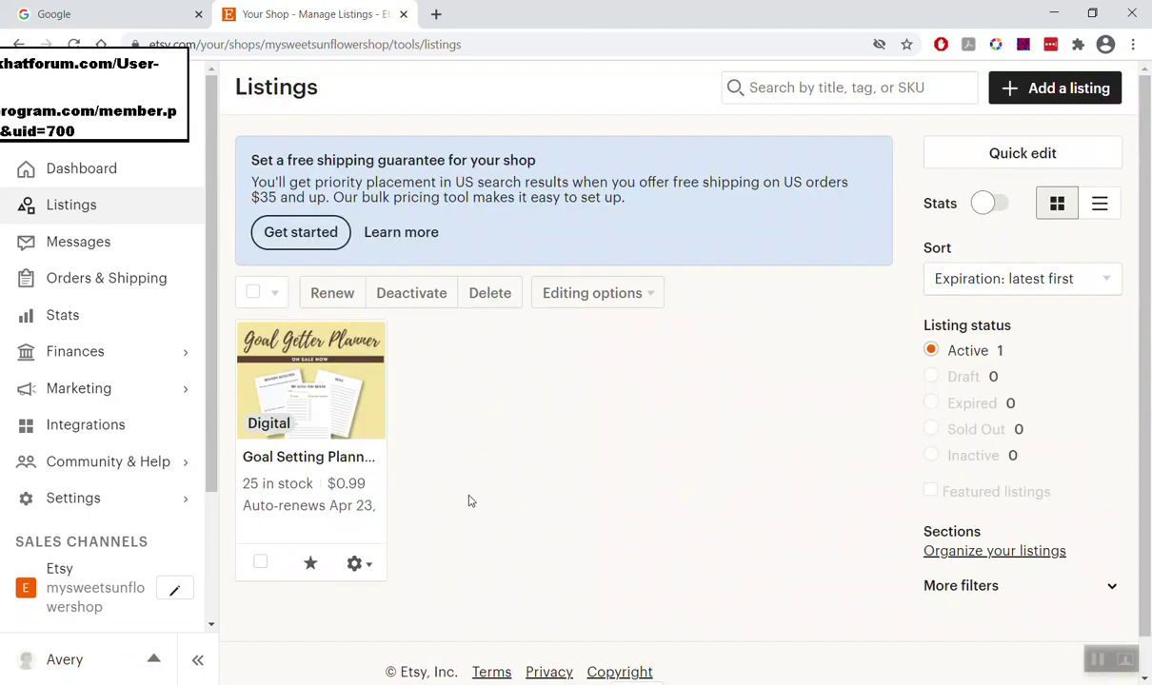
Open the active Goal Setting Planner listing to look over its photo section, and return to the listings page.
{"action": "left_click", "coordinate": [365, 565]}
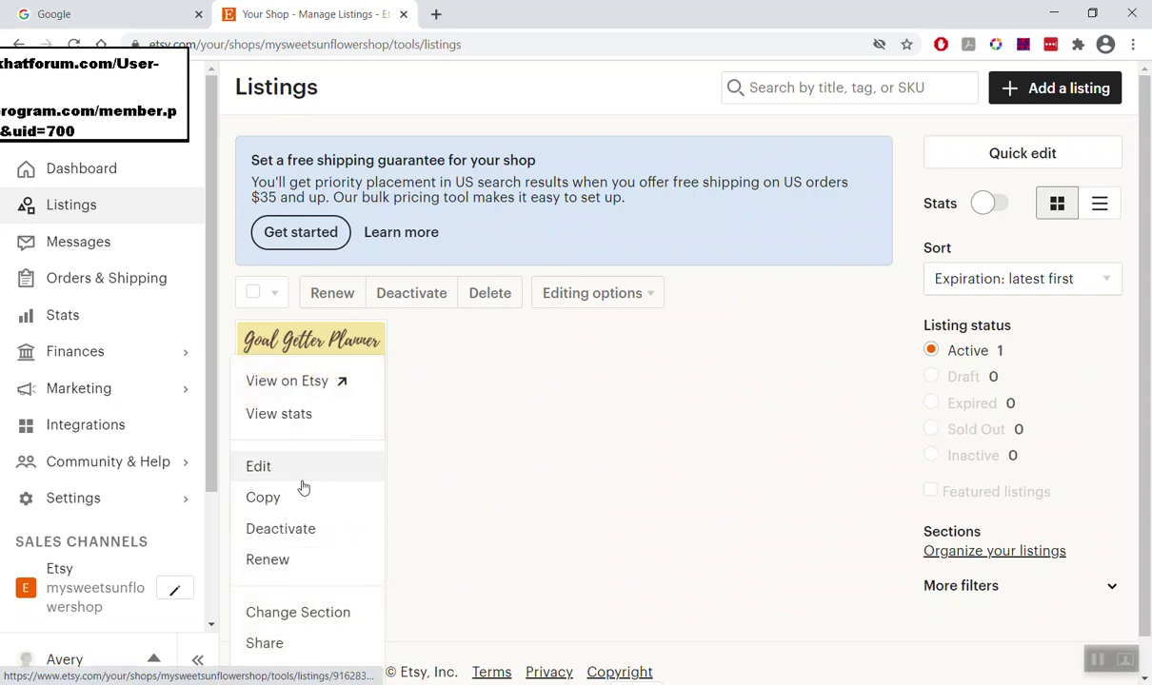
{"action": "left_click", "coordinate": [550, 481]}
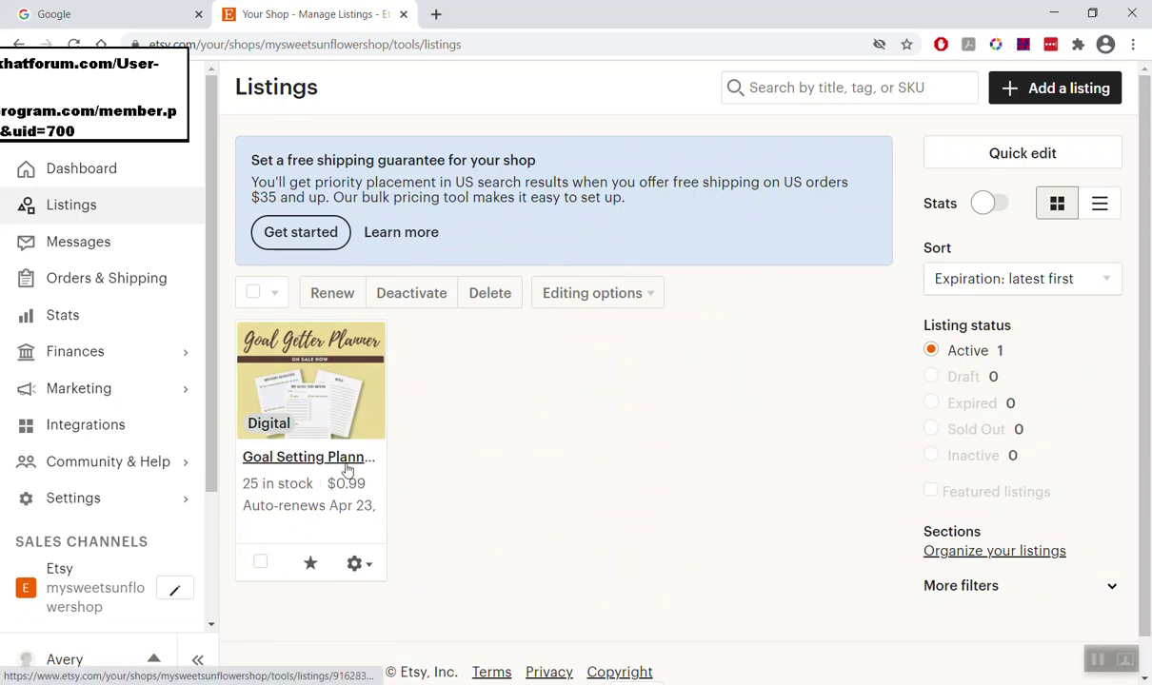
{"action": "left_click", "coordinate": [348, 419]}
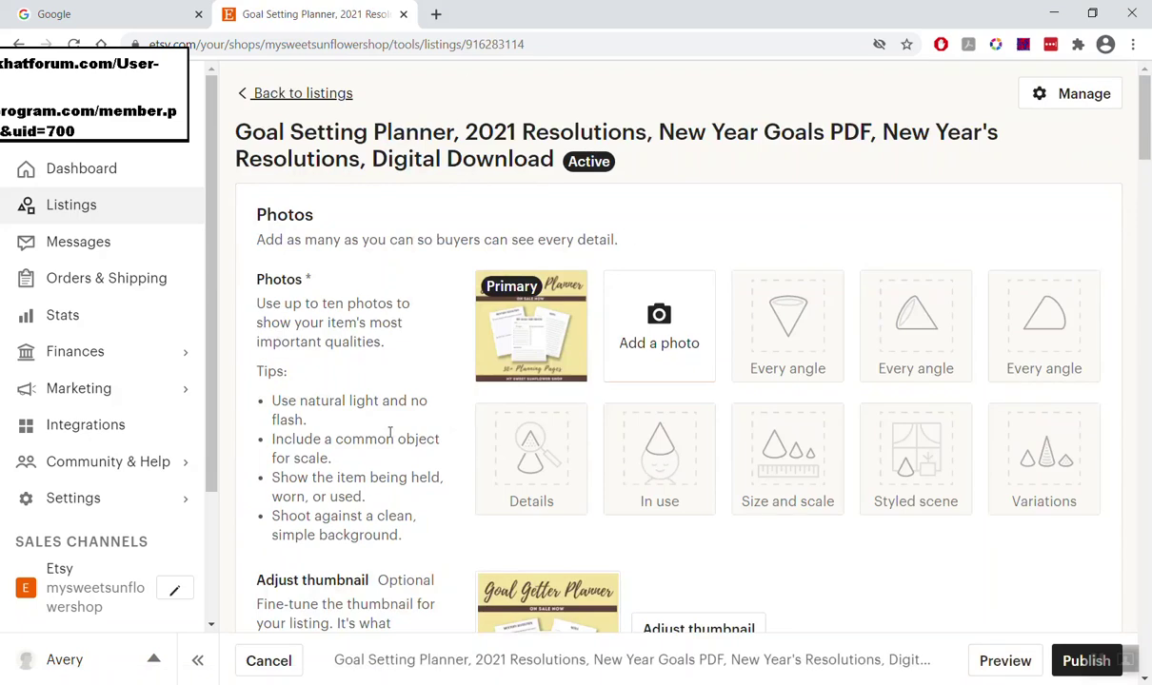
{"action": "scroll", "coordinate": [771, 329], "scroll_direction": "down", "scroll_amount": 5}
{"action": "scroll", "coordinate": [726, 458], "scroll_direction": "up", "scroll_amount": 4}
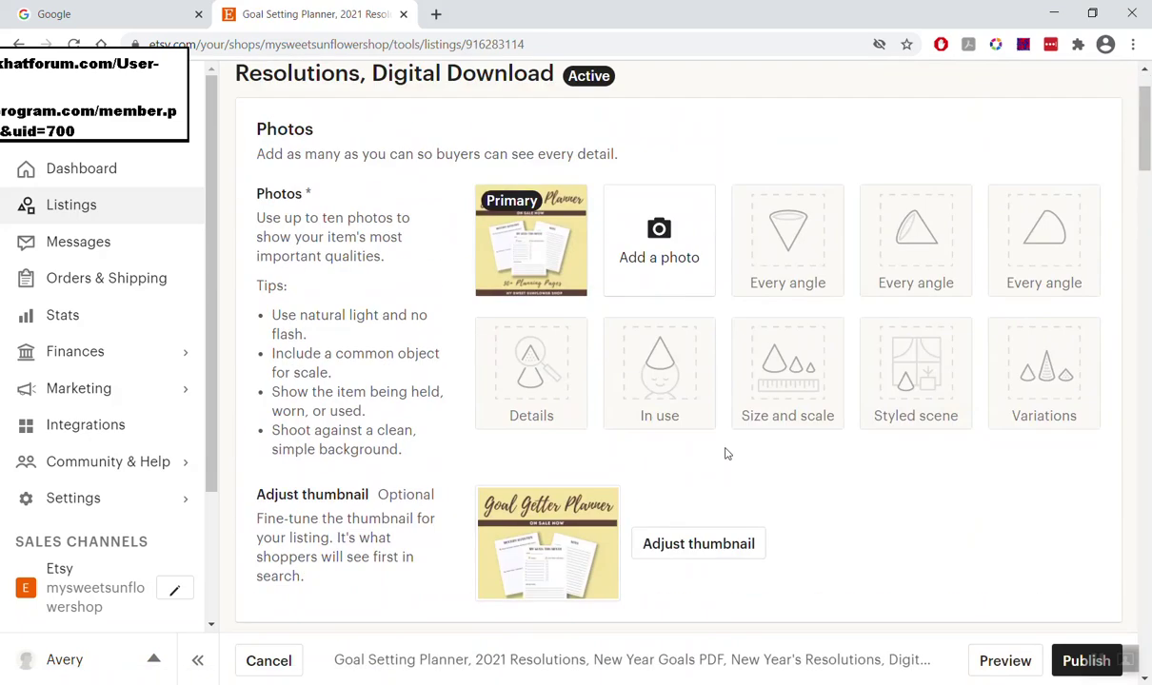
{"action": "scroll", "coordinate": [646, 494], "scroll_direction": "up", "scroll_amount": 1}
{"action": "left_click", "coordinate": [305, 96]}
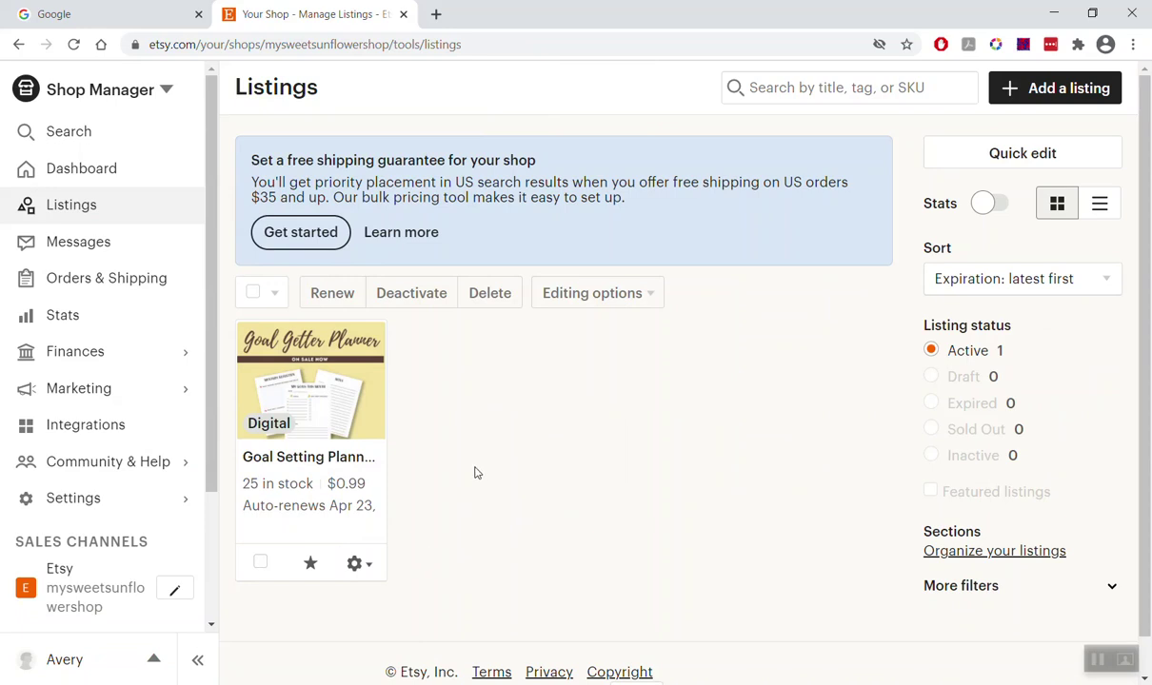
Select the Goal Setting Planner listing to look at the renew, deactivate and delete actions, and unselect it.
{"action": "left_click", "coordinate": [261, 564]}
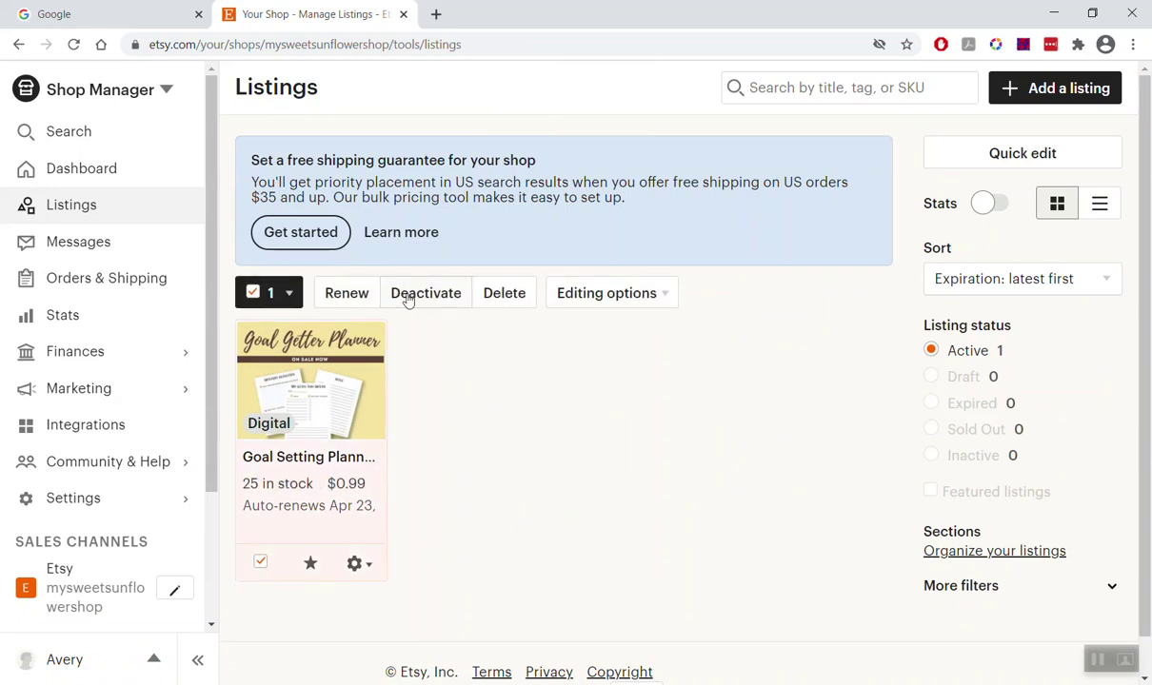
{"action": "left_click", "coordinate": [261, 563]}
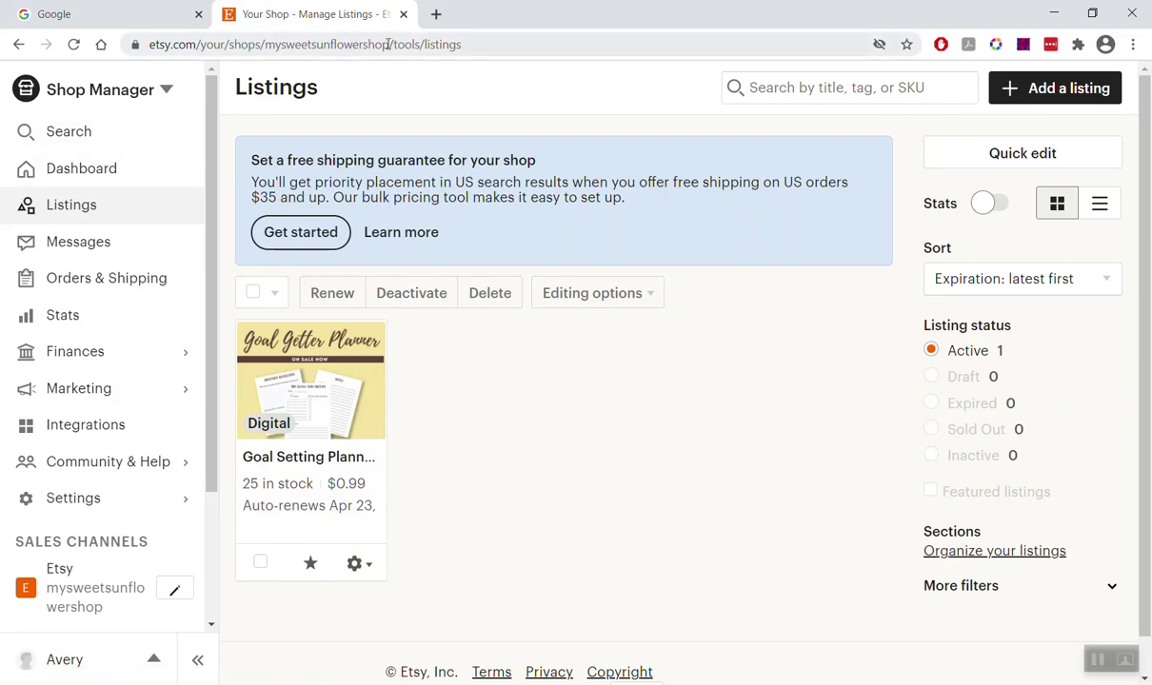
Search Google for "etsy bikini bride" in a new browser tab.
{"action": "left_click", "coordinate": [436, 14]}
{"action": "left_click", "coordinate": [101, 44]}
{"action": "type", "text": "ets"}
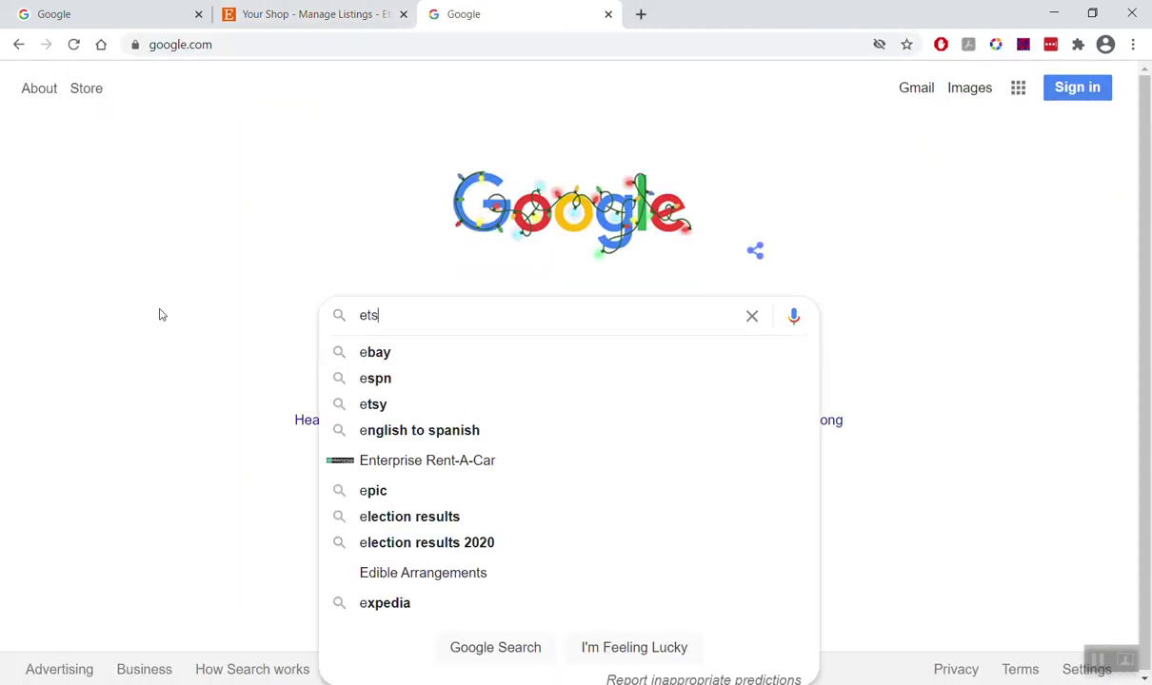
{"action": "type", "text": "y bikini bride"}
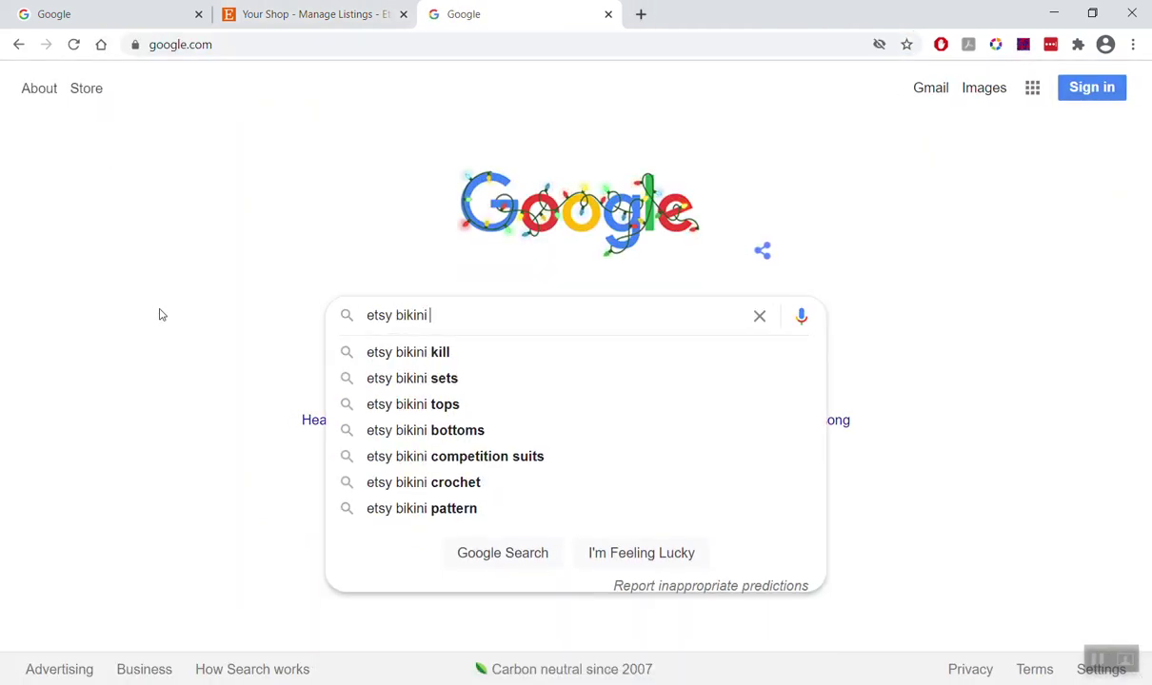
{"action": "key", "text": "Return"}
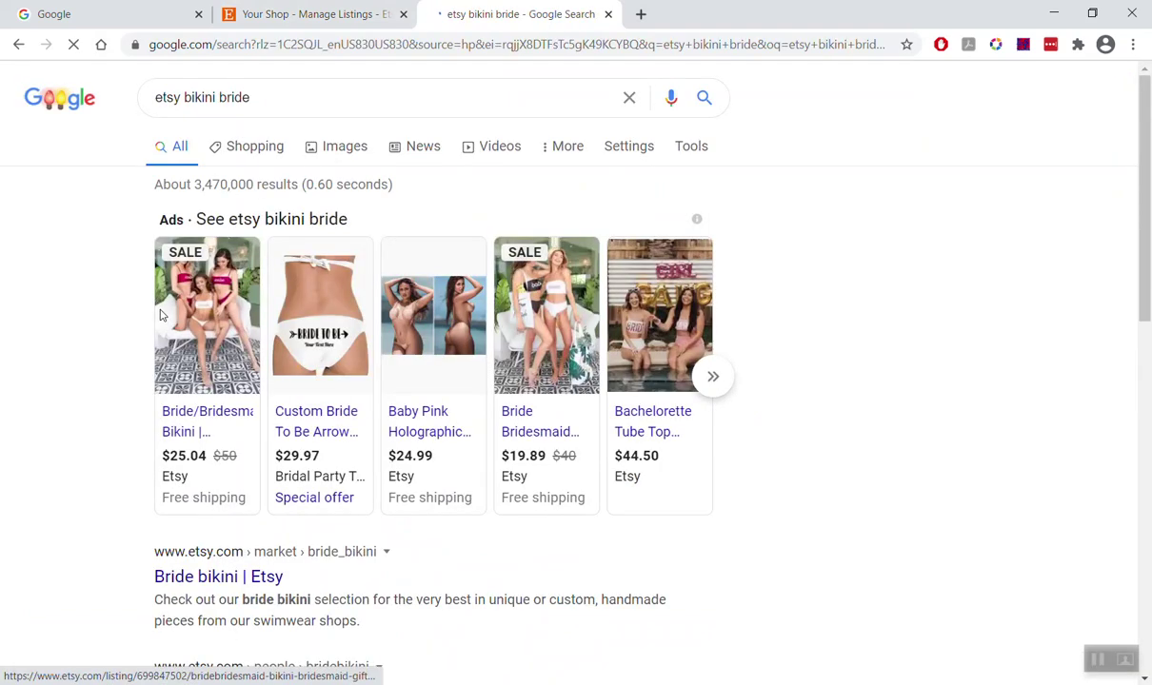
Open the Bride Bikini on Etsy result and go from that profile to the BrideBikini shop page.
{"action": "scroll", "coordinate": [80, 408], "scroll_direction": "down", "scroll_amount": 3}
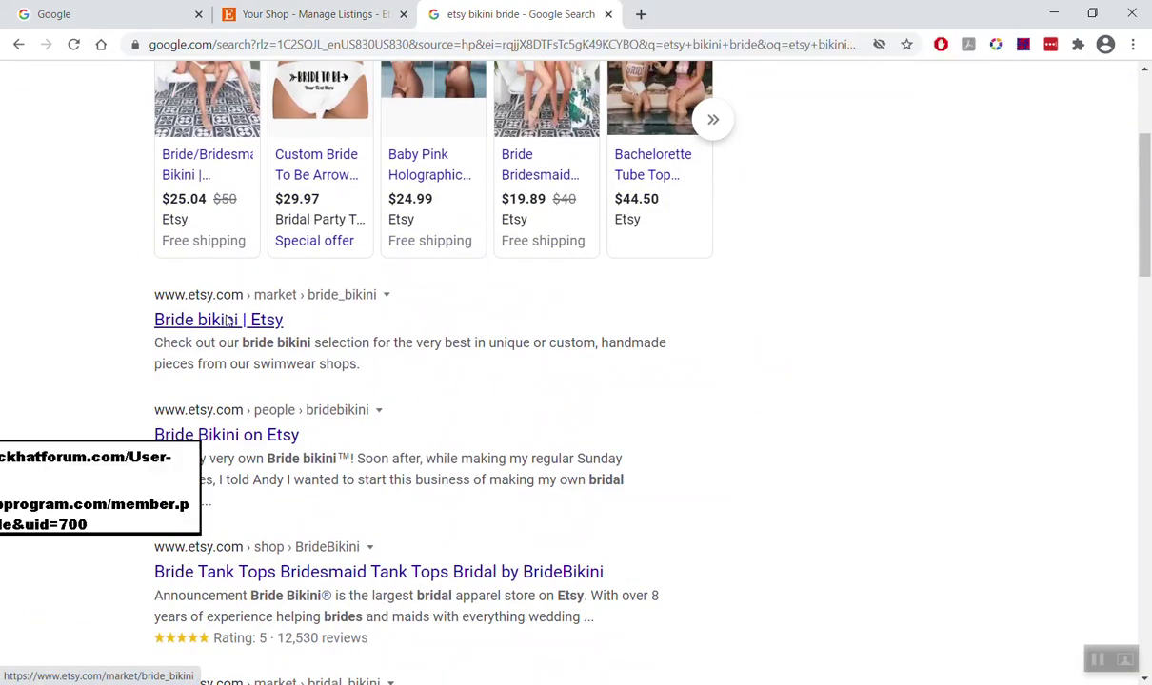
{"action": "left_click", "coordinate": [203, 433]}
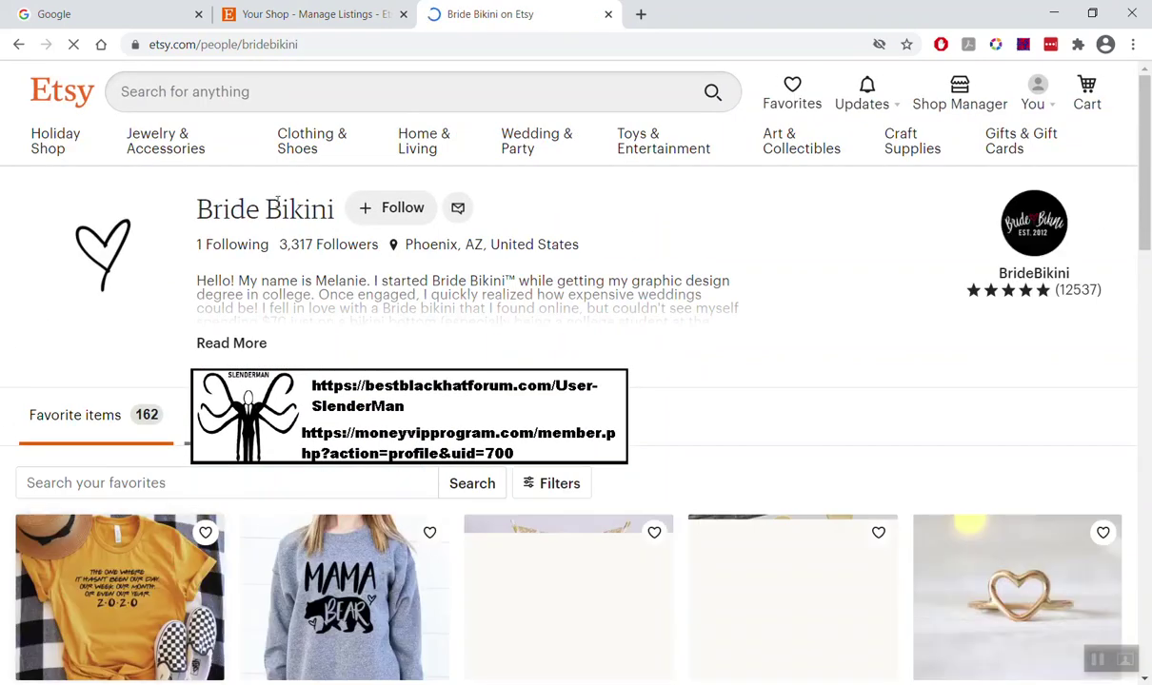
{"action": "left_click", "coordinate": [994, 271]}
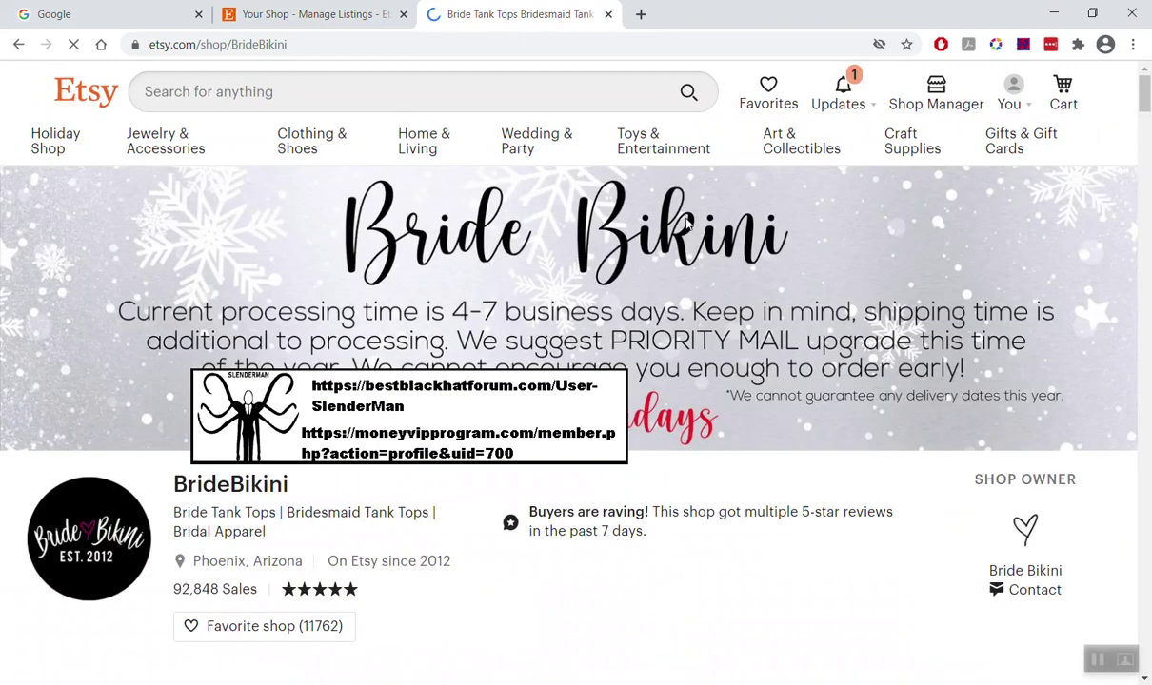
Look over the BrideBikini shop's banner, featured items and list of shop sections.
{"action": "scroll", "coordinate": [543, 338], "scroll_direction": "down", "scroll_amount": 2}
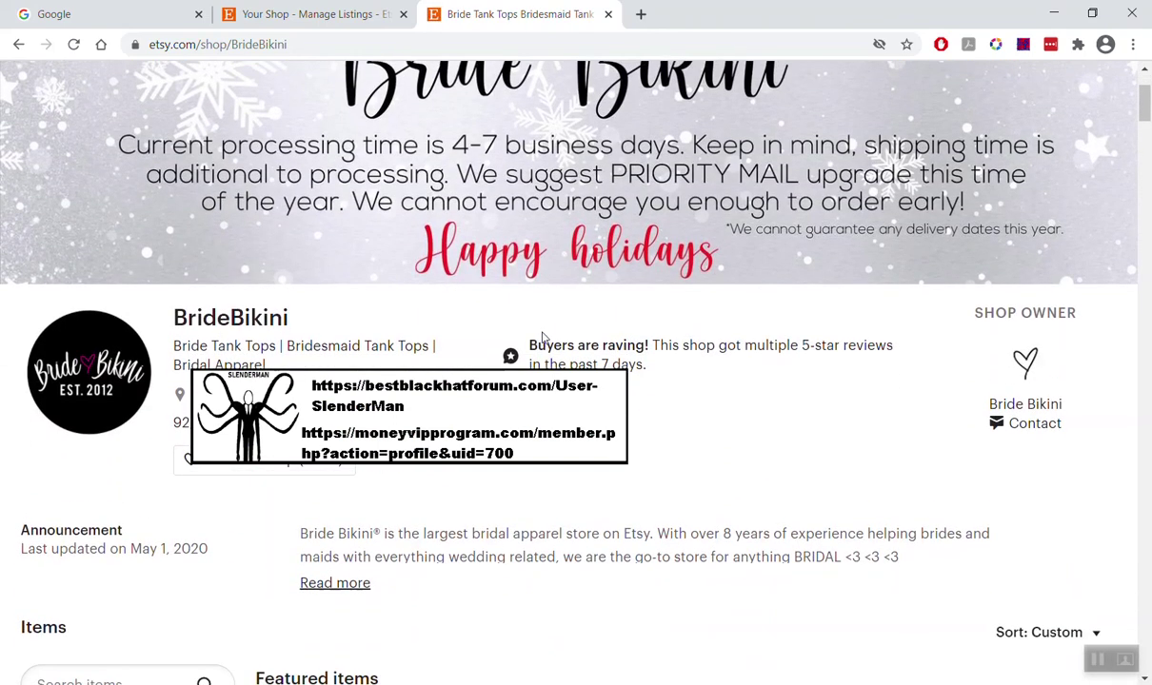
{"action": "scroll", "coordinate": [543, 338], "scroll_direction": "up", "scroll_amount": 2}
{"action": "scroll", "coordinate": [621, 366], "scroll_direction": "down", "scroll_amount": 5}
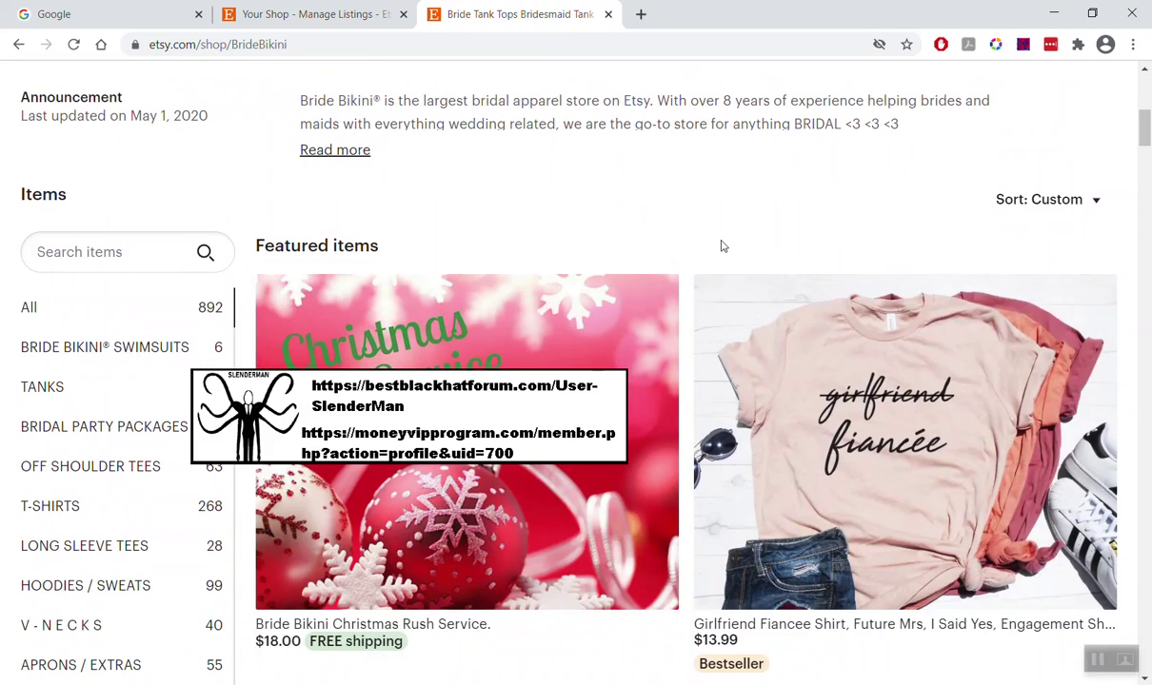
{"action": "scroll", "coordinate": [266, 210], "scroll_direction": "down", "scroll_amount": 1}
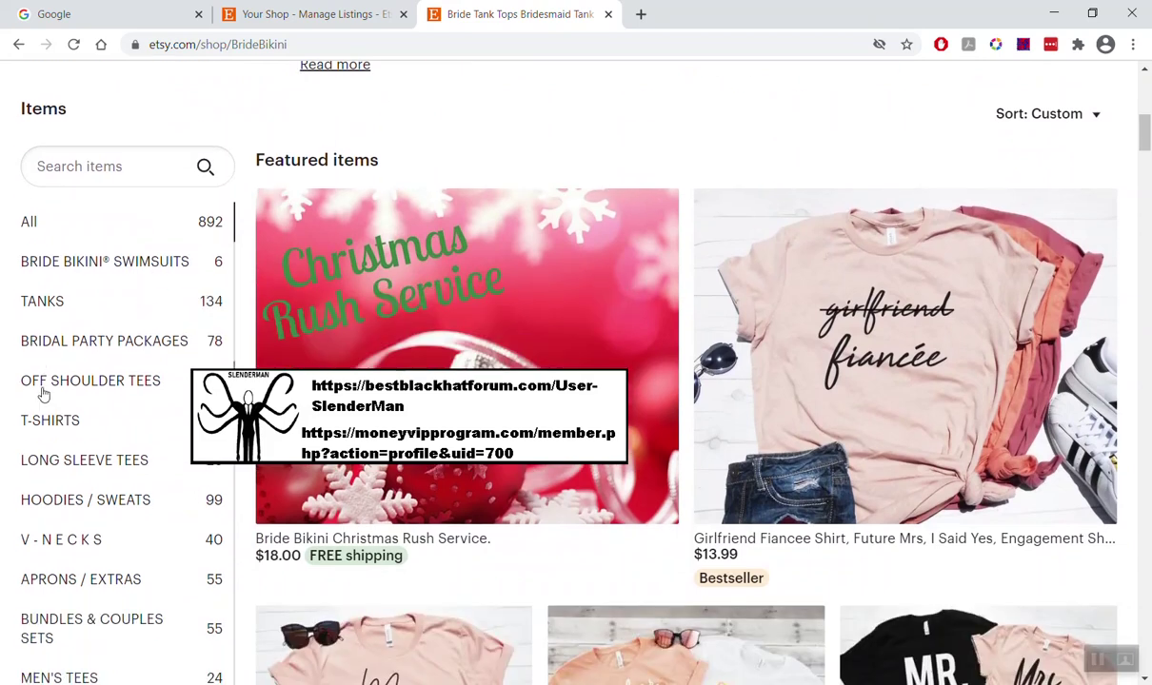
{"action": "scroll", "coordinate": [76, 319], "scroll_direction": "down", "scroll_amount": 1}
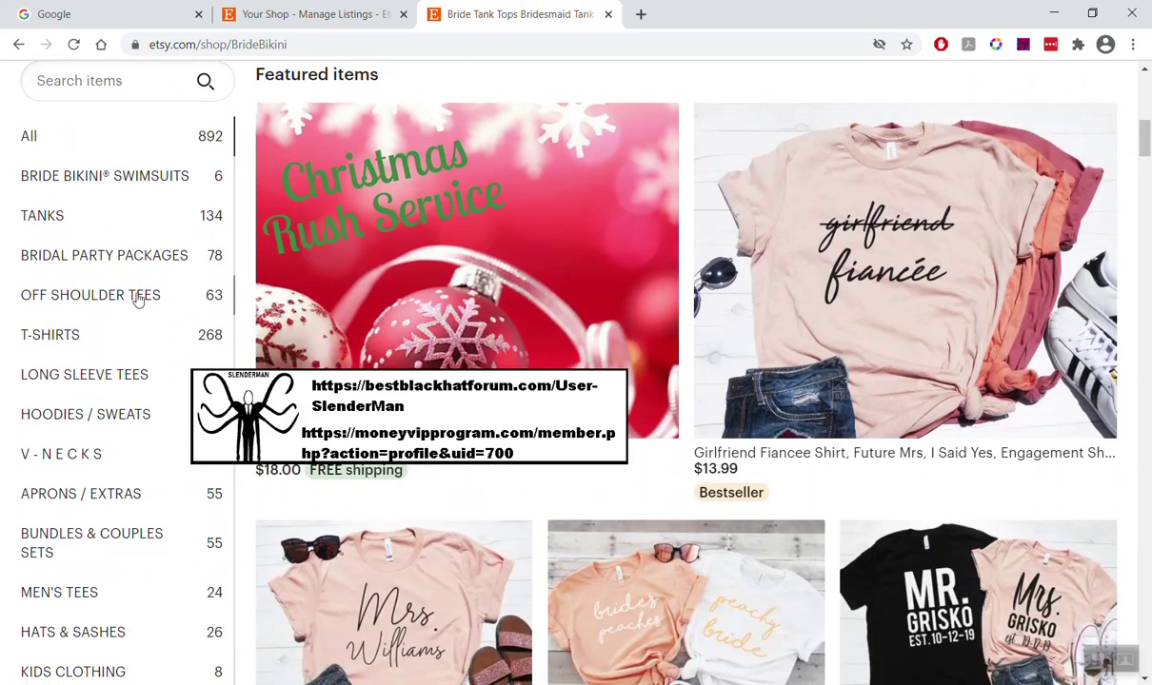
{"action": "scroll", "coordinate": [141, 300], "scroll_direction": "down", "scroll_amount": 1}
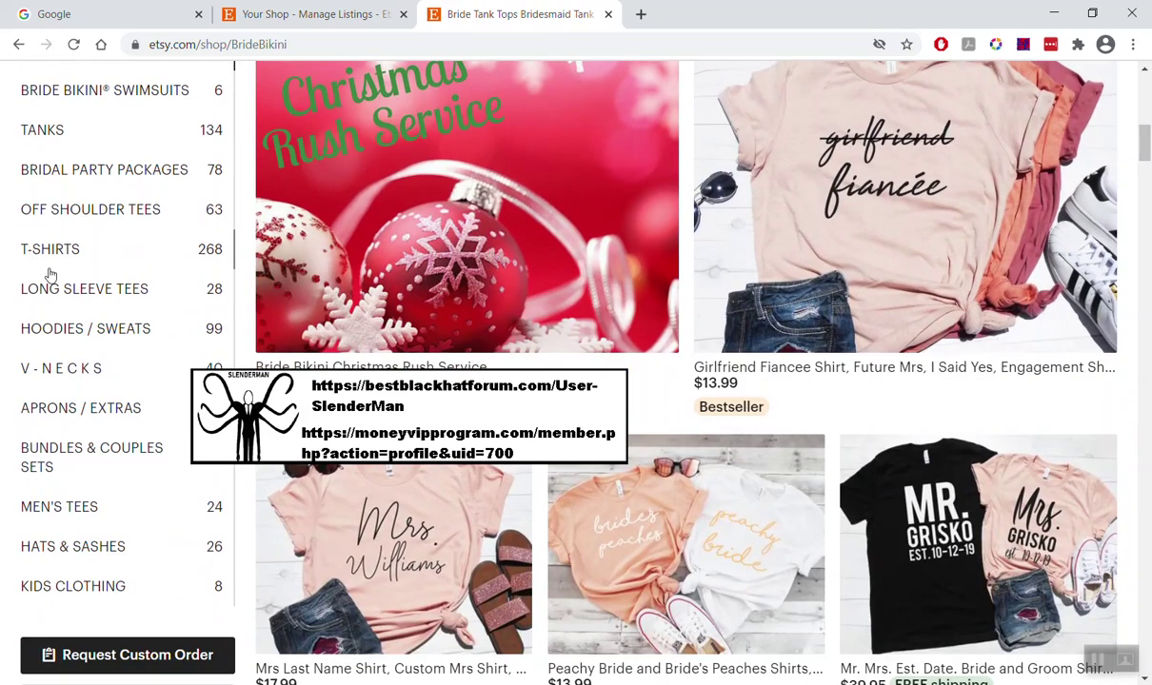
Browse the shop's Hoodies / Sweats, Aprons / Extras and Hats & Sashes sections in turn.
{"action": "left_click", "coordinate": [113, 329]}
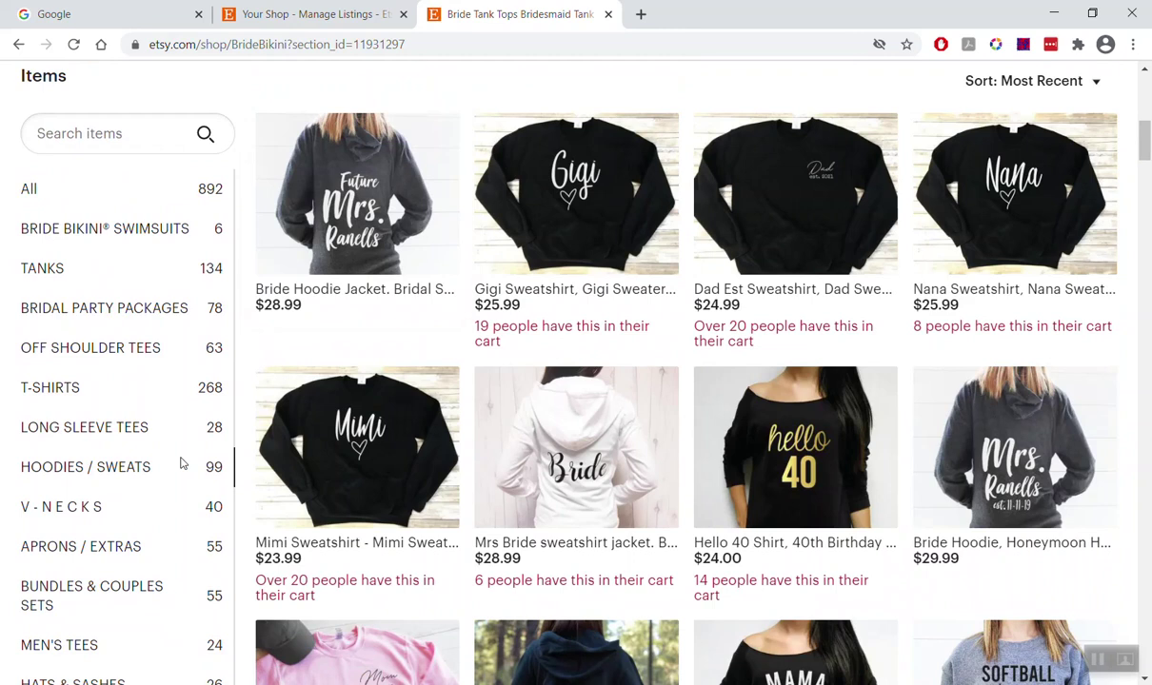
{"action": "scroll", "coordinate": [191, 447], "scroll_direction": "down", "scroll_amount": 1}
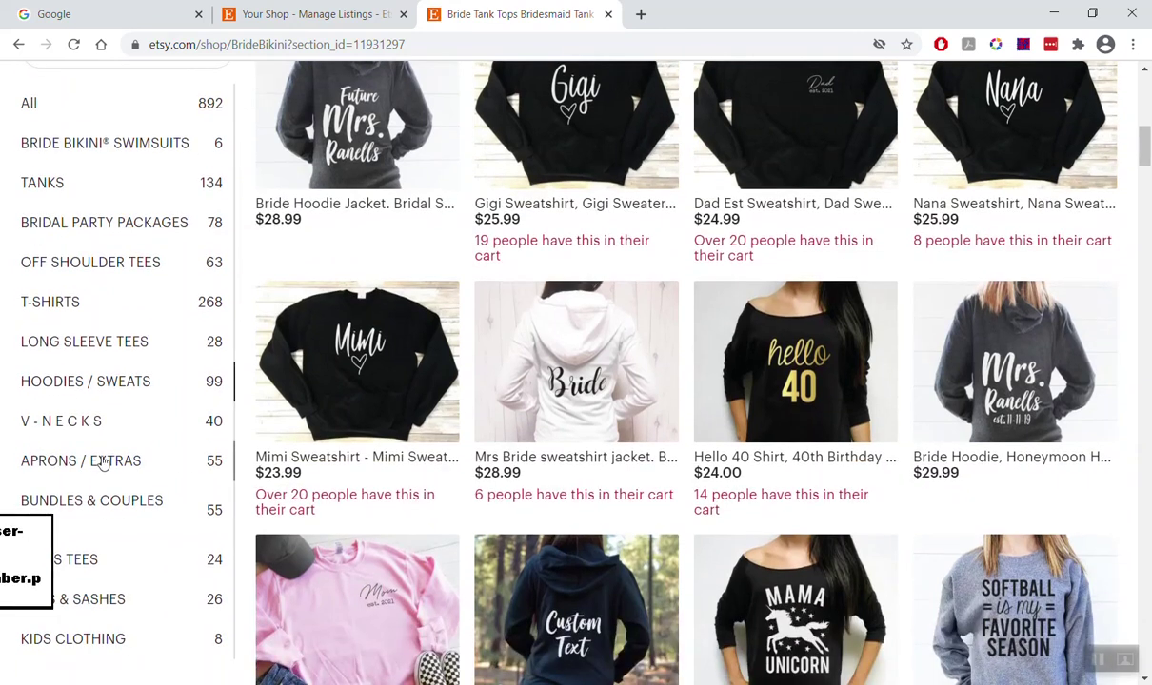
{"action": "left_click", "coordinate": [110, 463]}
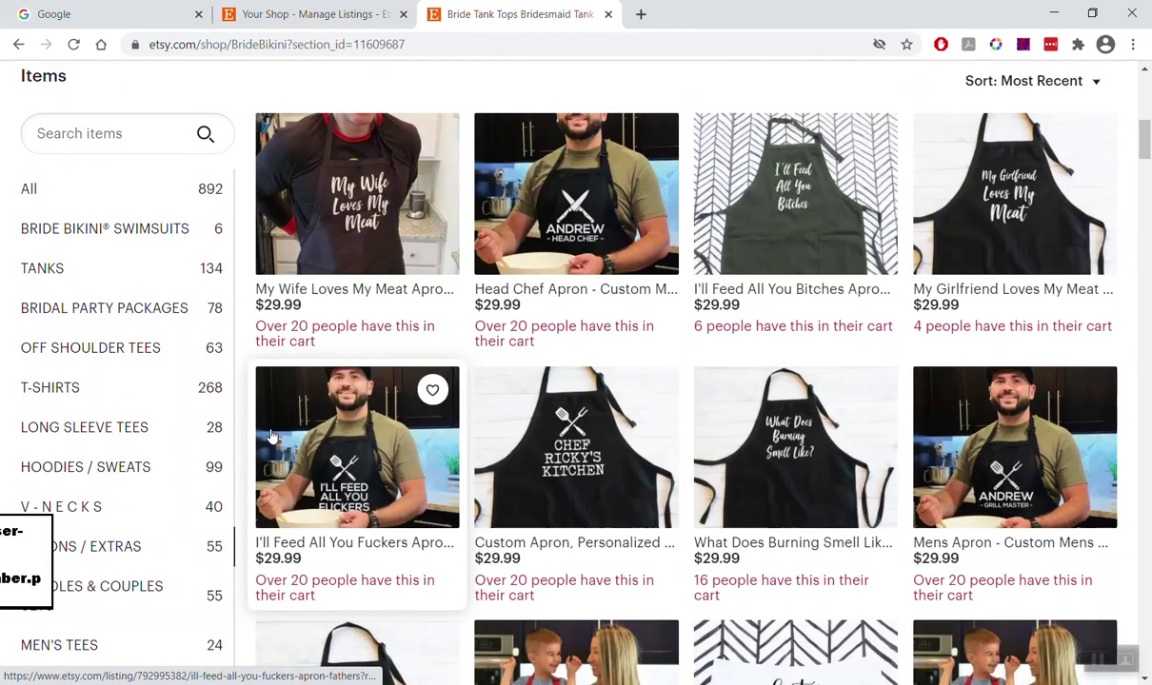
{"action": "scroll", "coordinate": [133, 519], "scroll_direction": "down", "scroll_amount": 2}
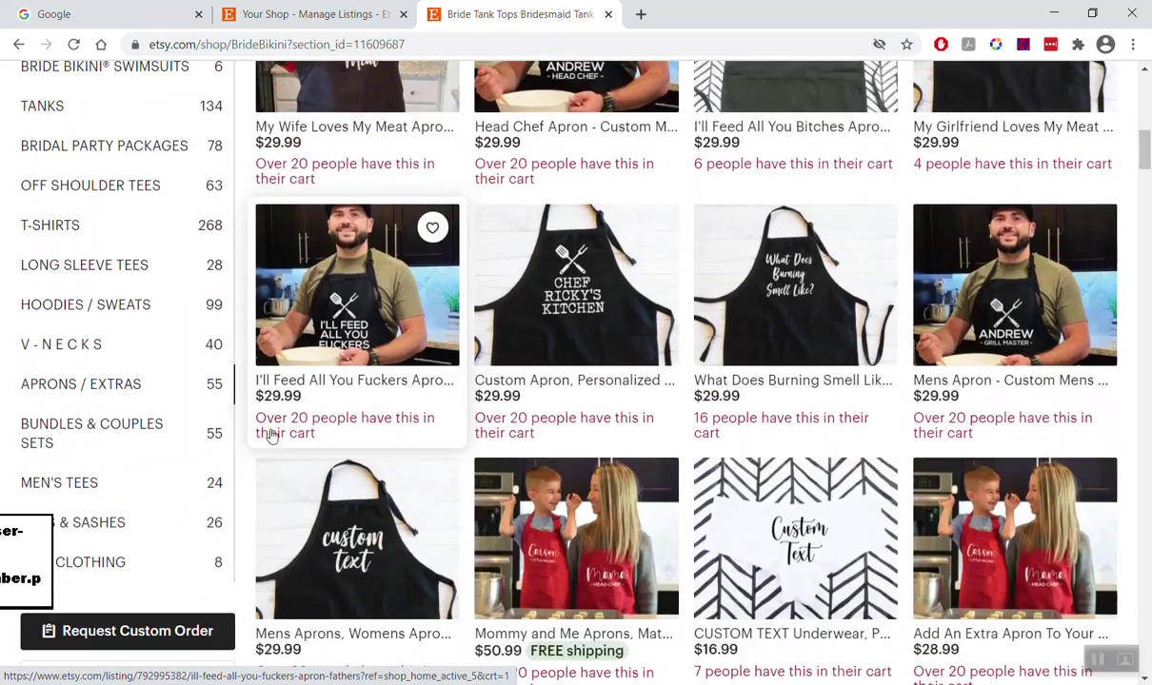
{"action": "left_click", "coordinate": [108, 517]}
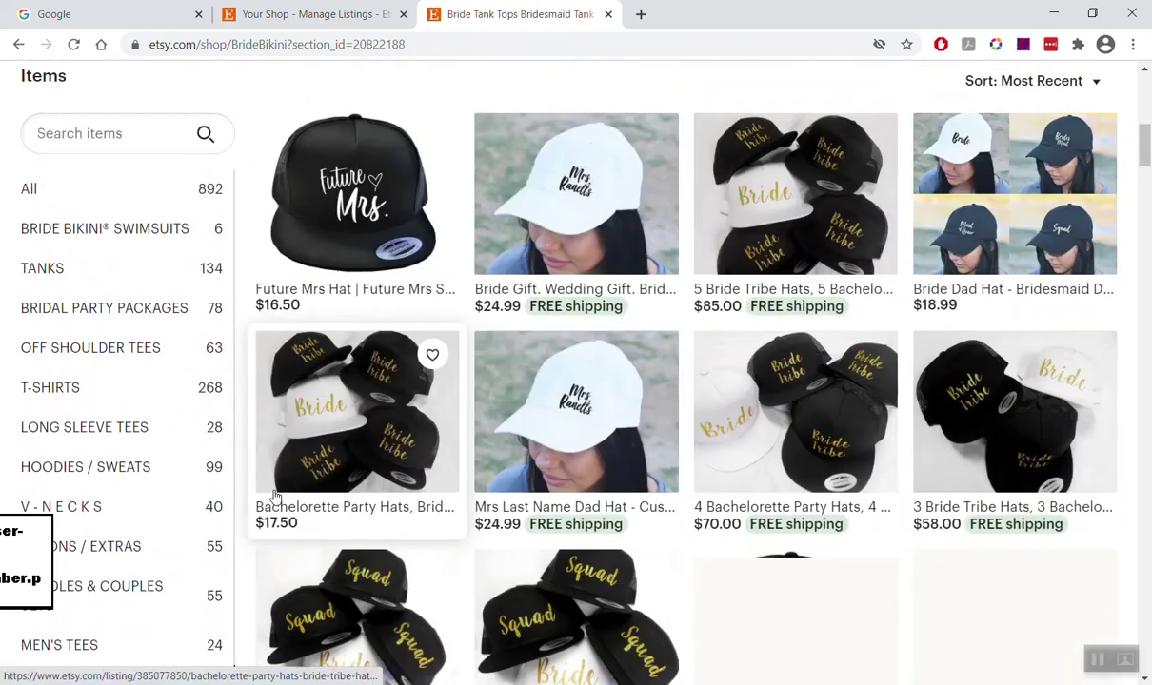
Return to all of the shop's items and examine the shop header and how its sections are organized.
{"action": "scroll", "coordinate": [267, 476], "scroll_direction": "up", "scroll_amount": 4}
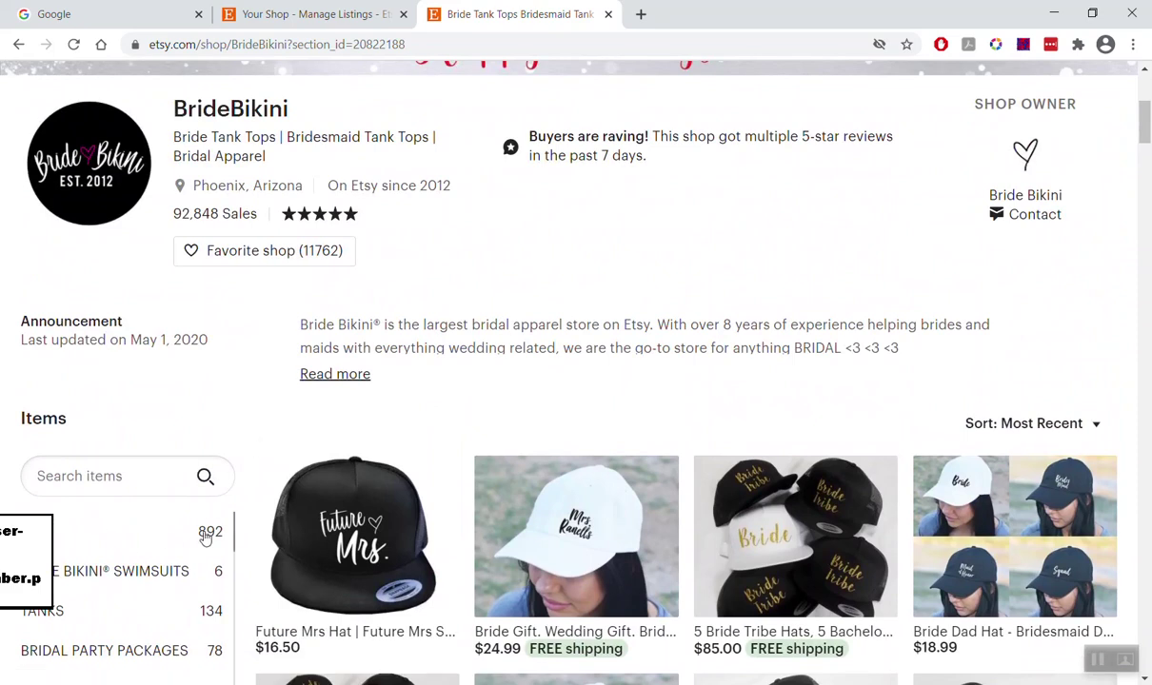
{"action": "left_click", "coordinate": [155, 539]}
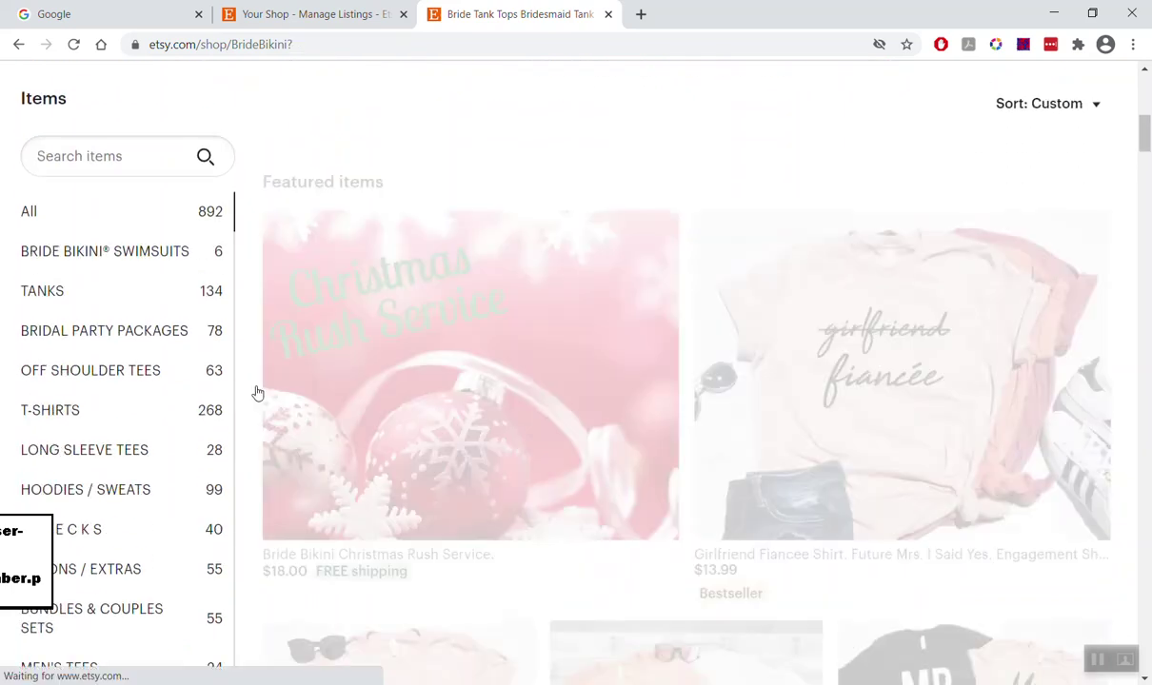
{"action": "scroll", "coordinate": [229, 419], "scroll_direction": "up", "scroll_amount": 3}
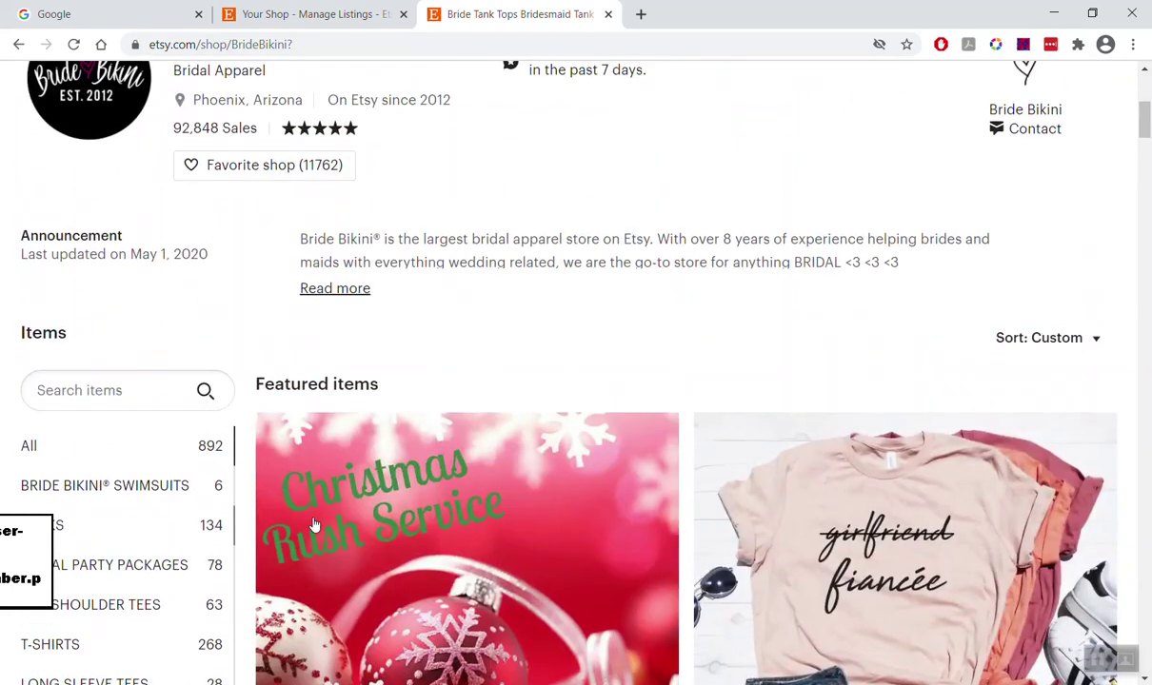
{"action": "scroll", "coordinate": [381, 390], "scroll_direction": "down", "scroll_amount": 2}
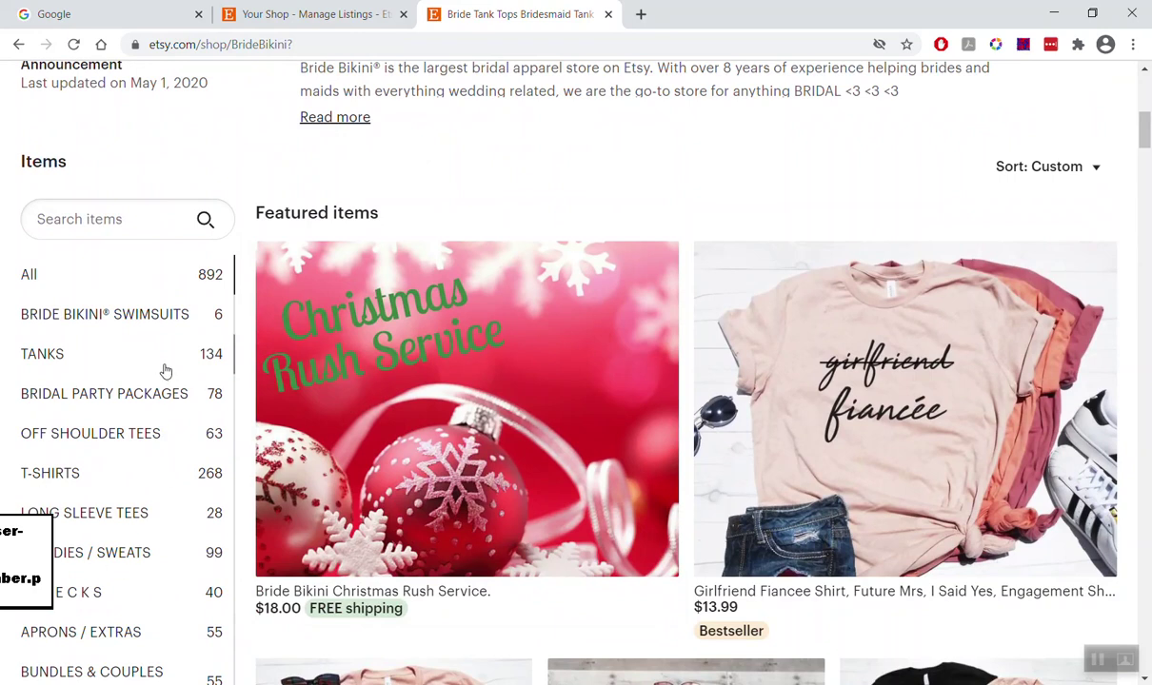
{"action": "scroll", "coordinate": [274, 407], "scroll_direction": "up", "scroll_amount": 3}
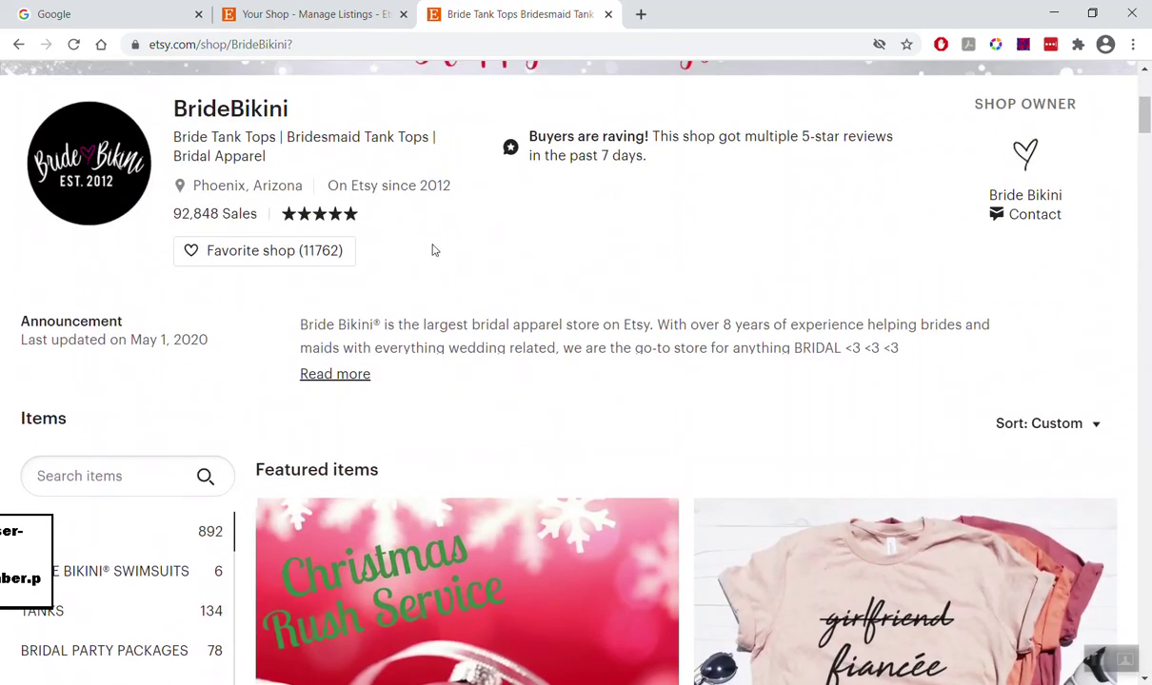
{"action": "scroll", "coordinate": [409, 390], "scroll_direction": "down", "scroll_amount": 3}
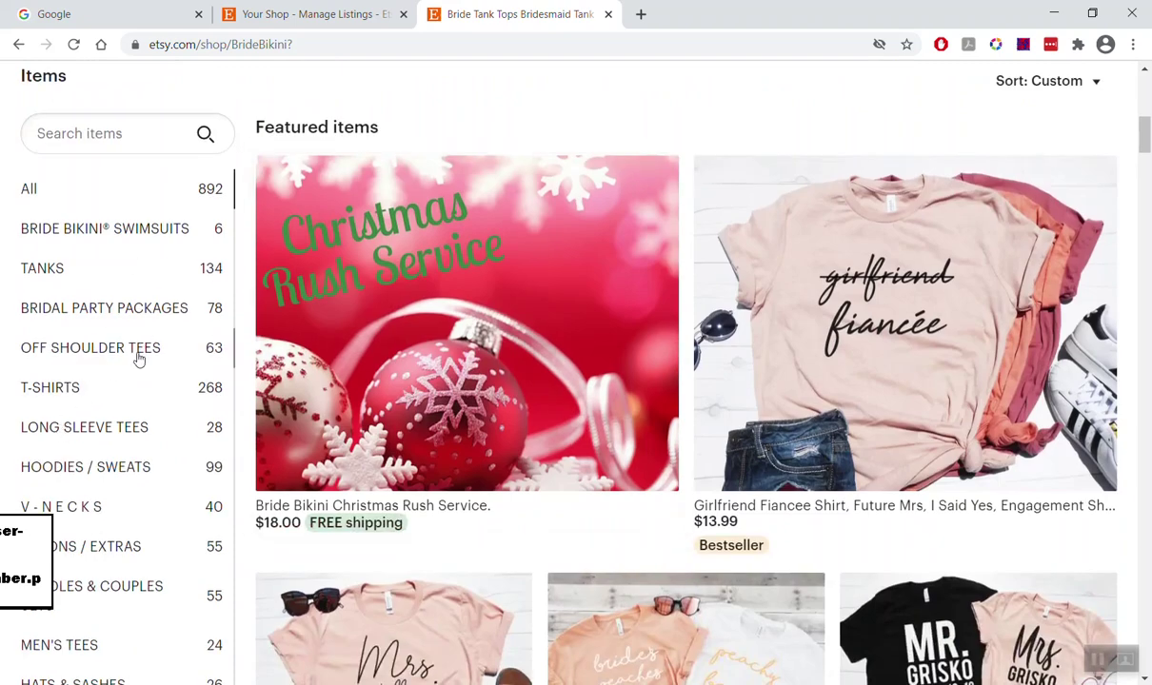
{"action": "scroll", "coordinate": [118, 380], "scroll_direction": "down", "scroll_amount": 1}
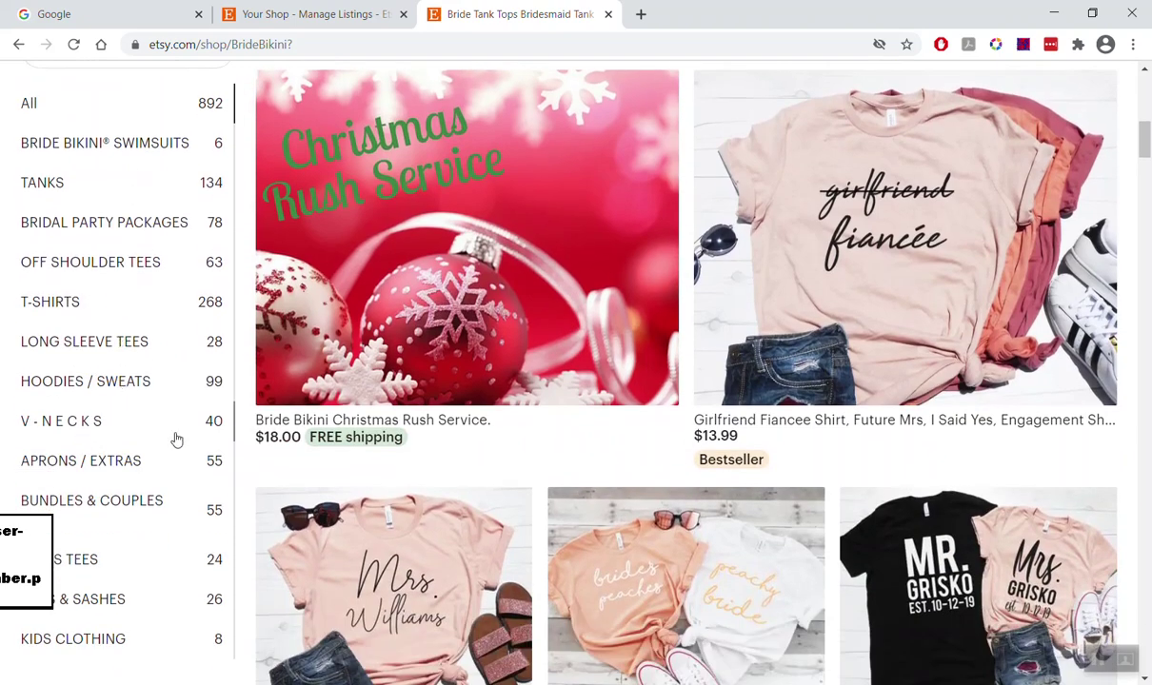
{"action": "scroll", "coordinate": [176, 437], "scroll_direction": "up", "scroll_amount": 2}
{"action": "scroll", "coordinate": [190, 428], "scroll_direction": "down", "scroll_amount": 3}
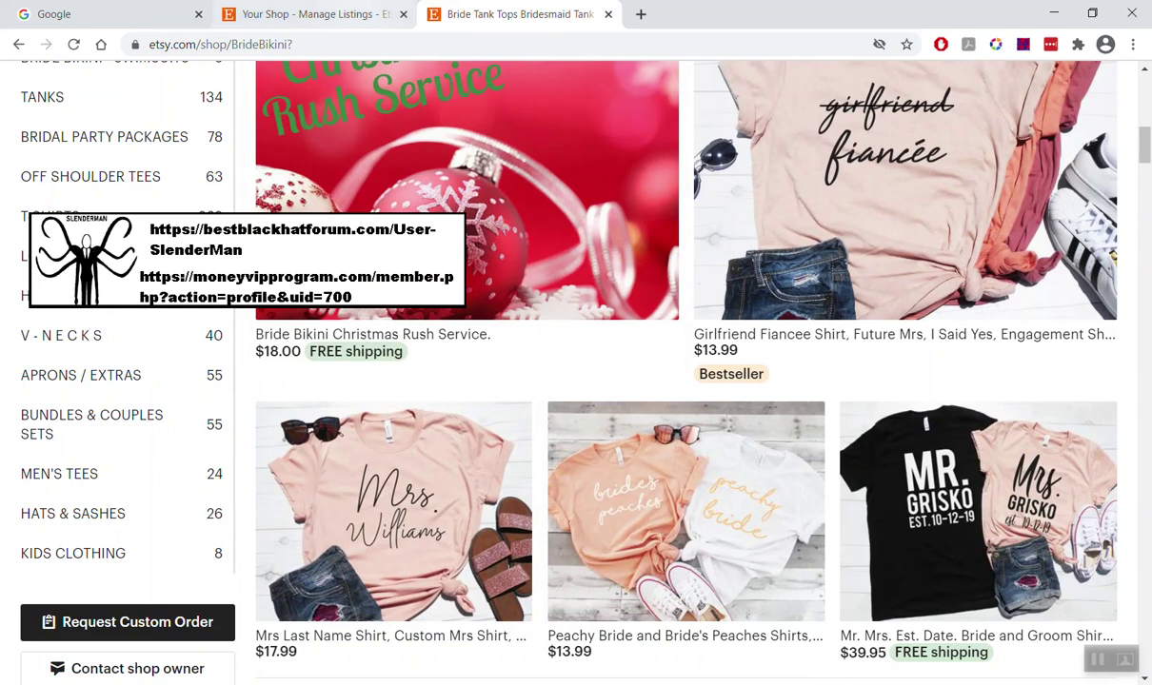
Return to the shop's own Listings page and add a new section titled Mugs.
{"action": "left_click", "coordinate": [319, 14]}
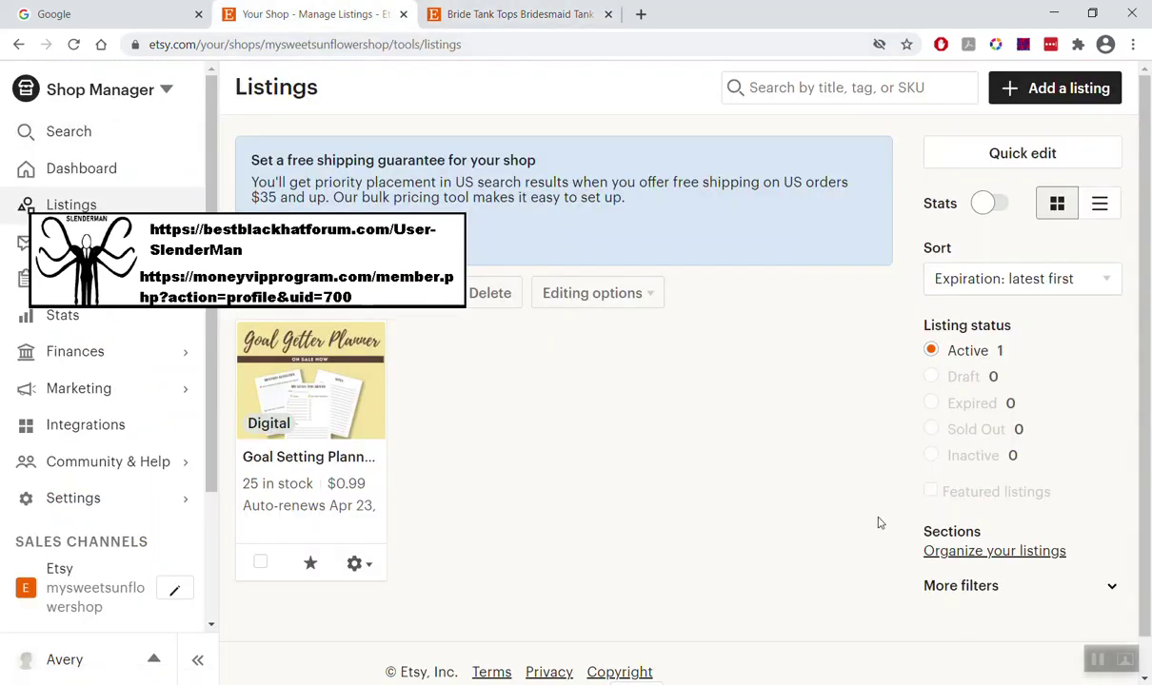
{"action": "left_click", "coordinate": [986, 552]}
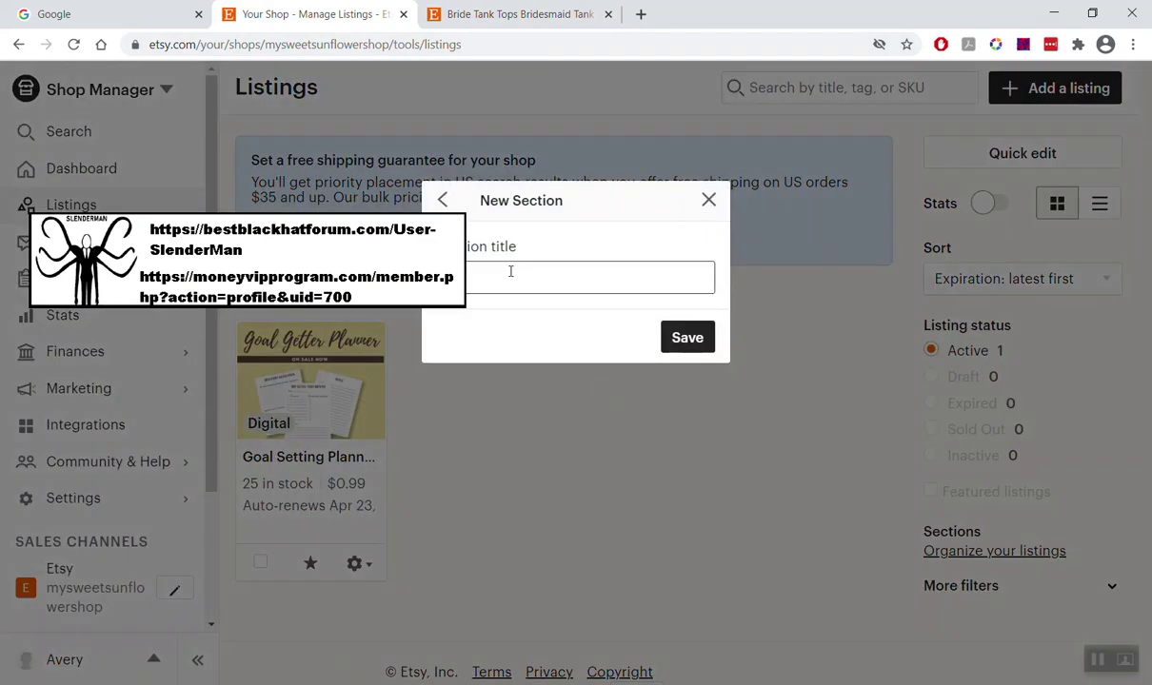
{"action": "type", "text": "Mugs"}
{"action": "left_click", "coordinate": [668, 330]}
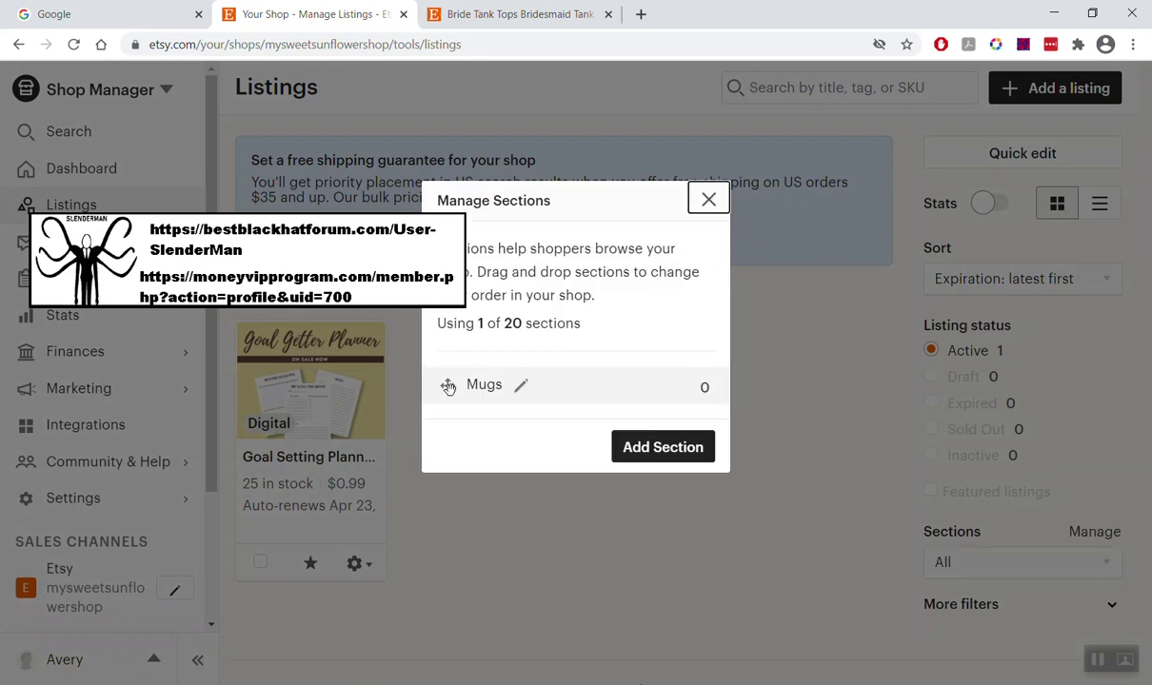
Revisit the BrideBikini shop page to examine its section list as an example.
{"action": "left_click", "coordinate": [514, 14]}
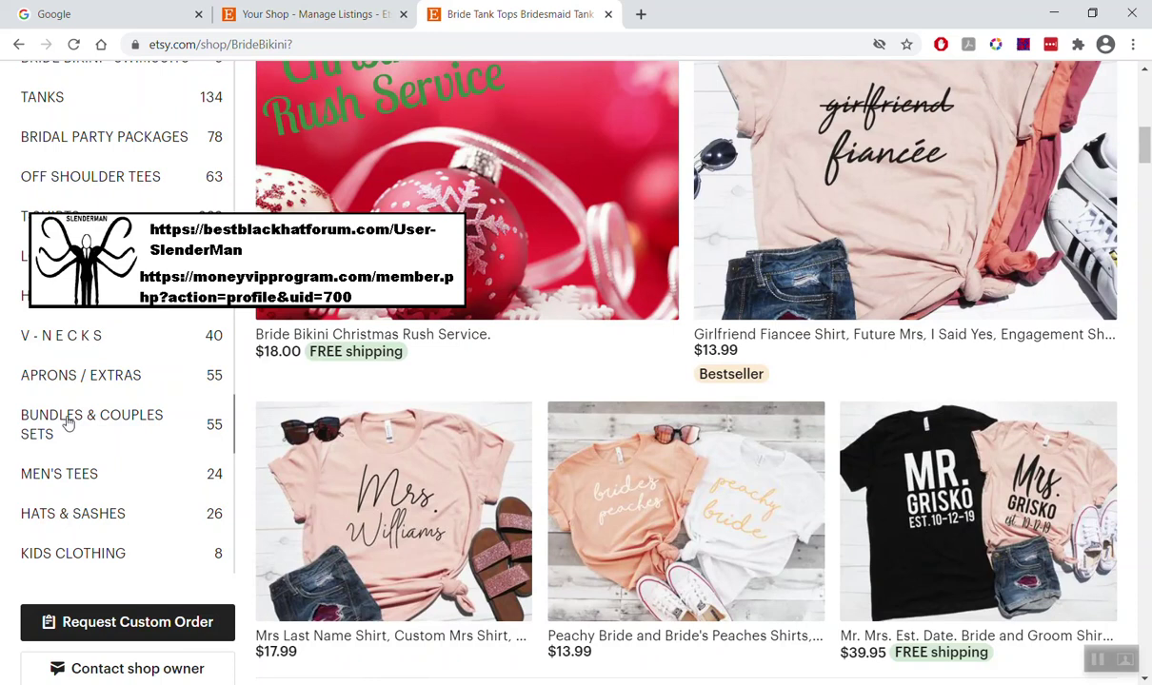
{"action": "scroll", "coordinate": [81, 443], "scroll_direction": "up", "scroll_amount": 1}
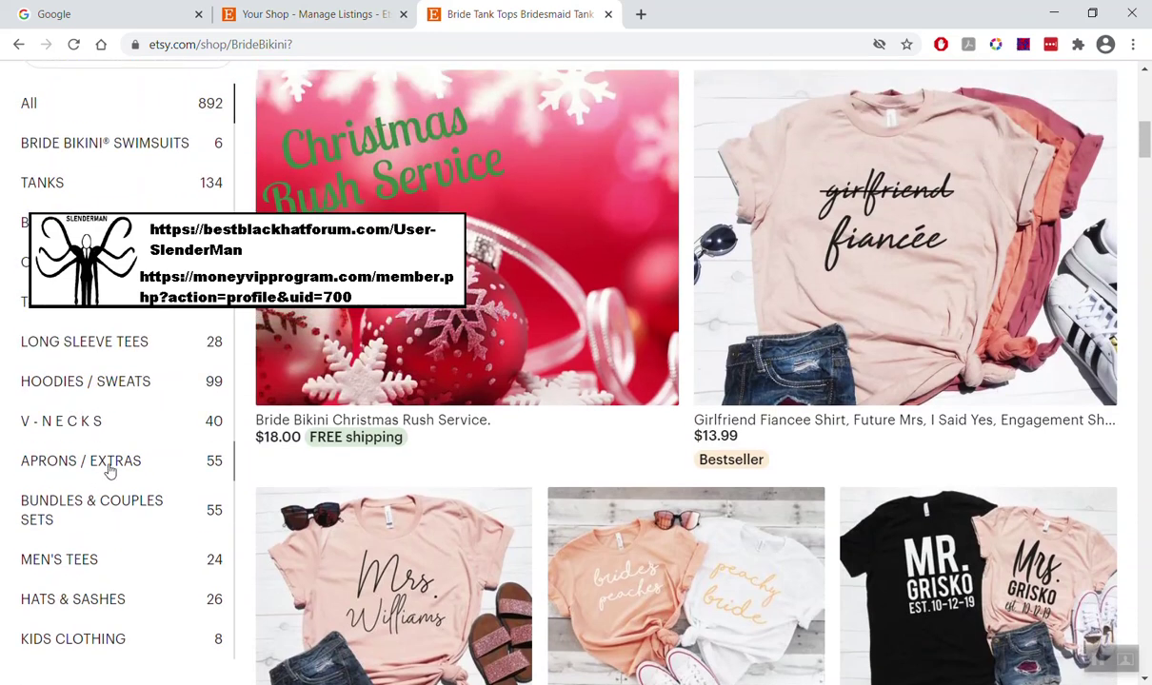
{"action": "scroll", "coordinate": [107, 469], "scroll_direction": "up", "scroll_amount": 2}
{"action": "scroll", "coordinate": [147, 396], "scroll_direction": "down", "scroll_amount": 2}
{"action": "scroll", "coordinate": [38, 467], "scroll_direction": "up", "scroll_amount": 2}
Back in the Manage Sections dialog, add a second section titled T-Shirts.
{"action": "key", "text": "ctrl+shift+Tab"}
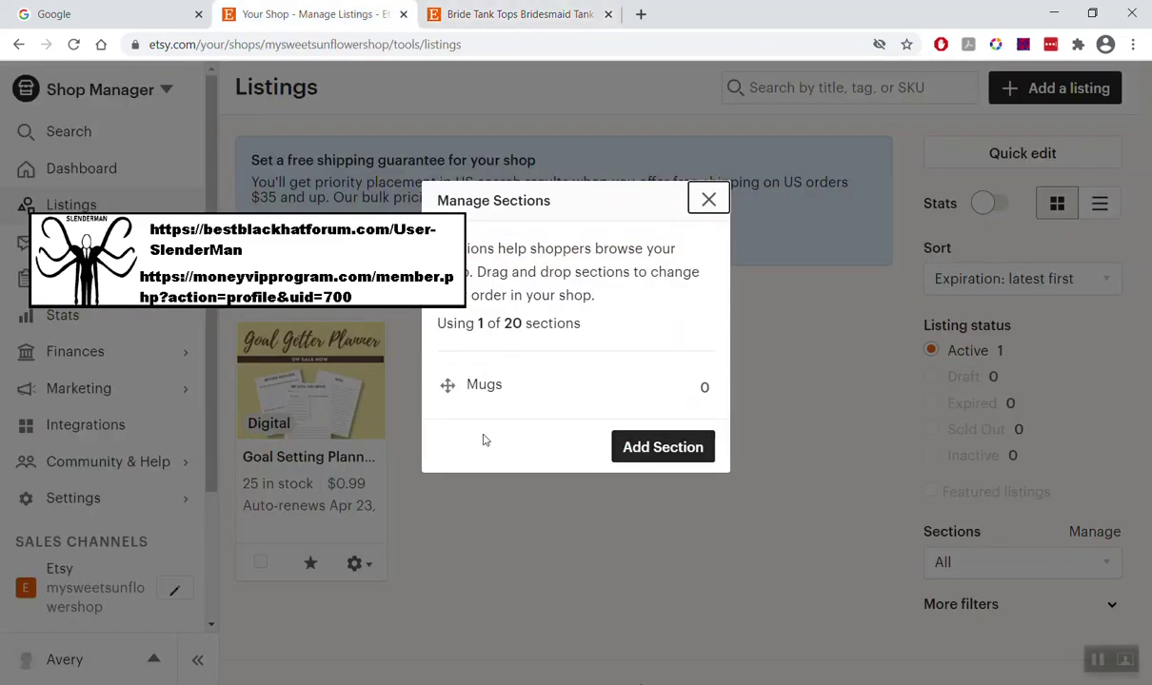
{"action": "left_click", "coordinate": [616, 448]}
{"action": "left_click", "coordinate": [517, 286]}
{"action": "type", "text": "T-Shirts"}
{"action": "left_click", "coordinate": [671, 338]}
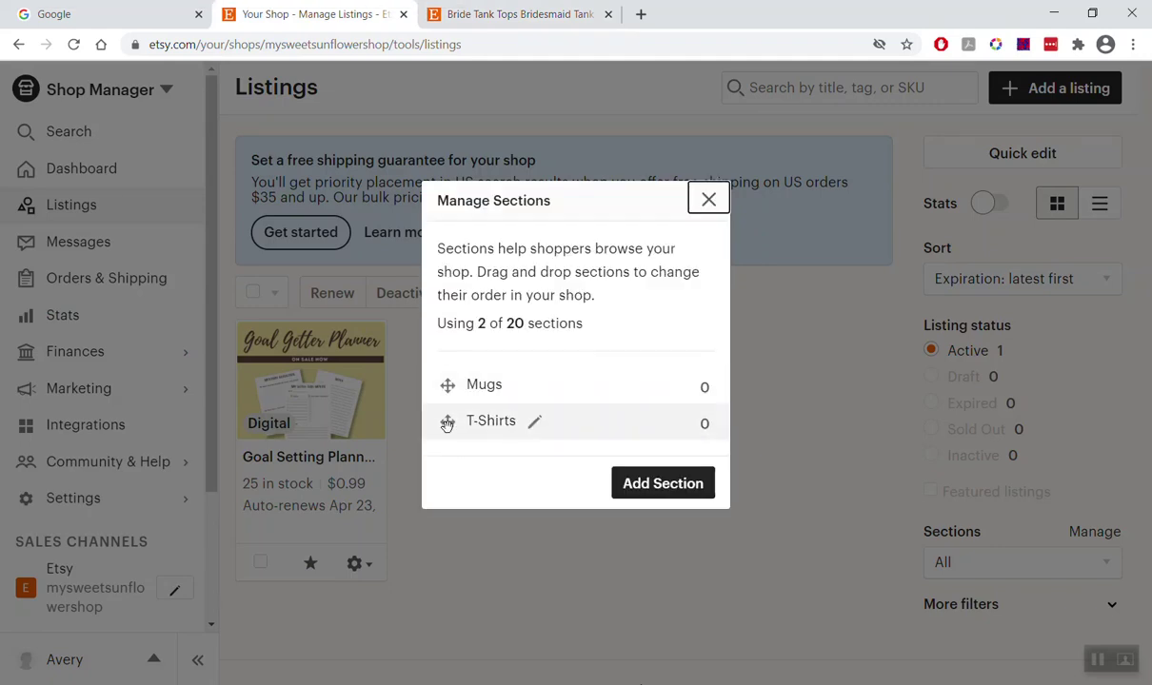
Move the T-Shirts section above Mugs in the section order, and retitle the Mugs section as Mugs for Moms.
{"action": "left_click_drag", "start_coordinate": [448, 424], "coordinate": [453, 381]}
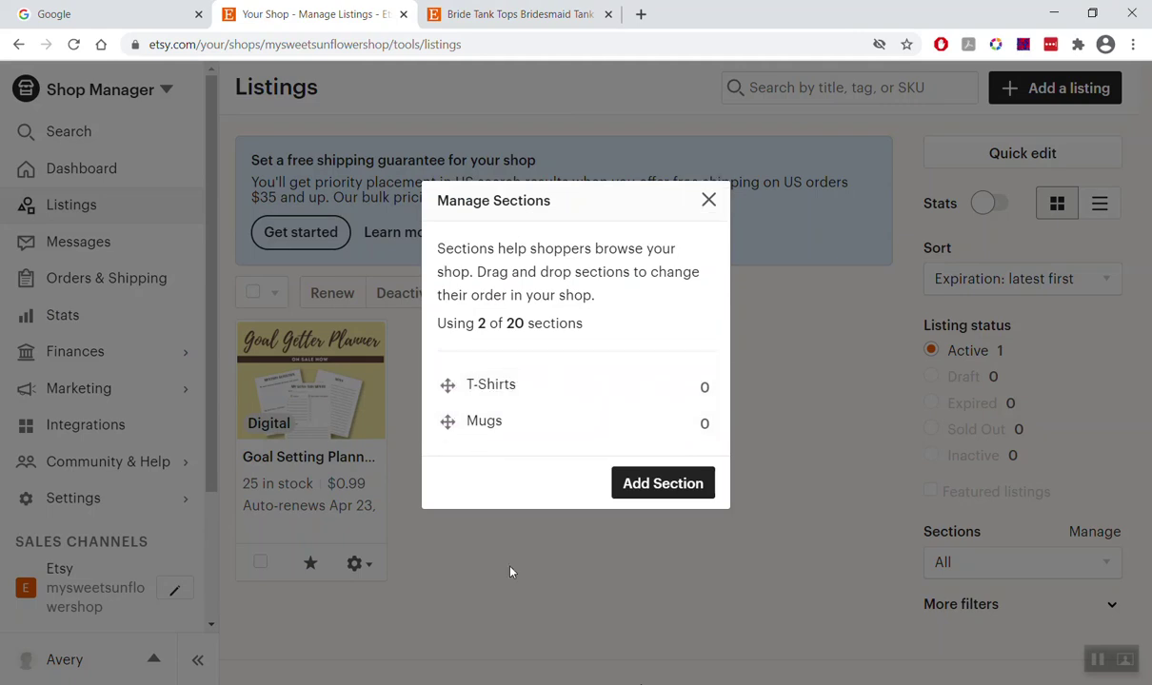
{"action": "left_click", "coordinate": [522, 423]}
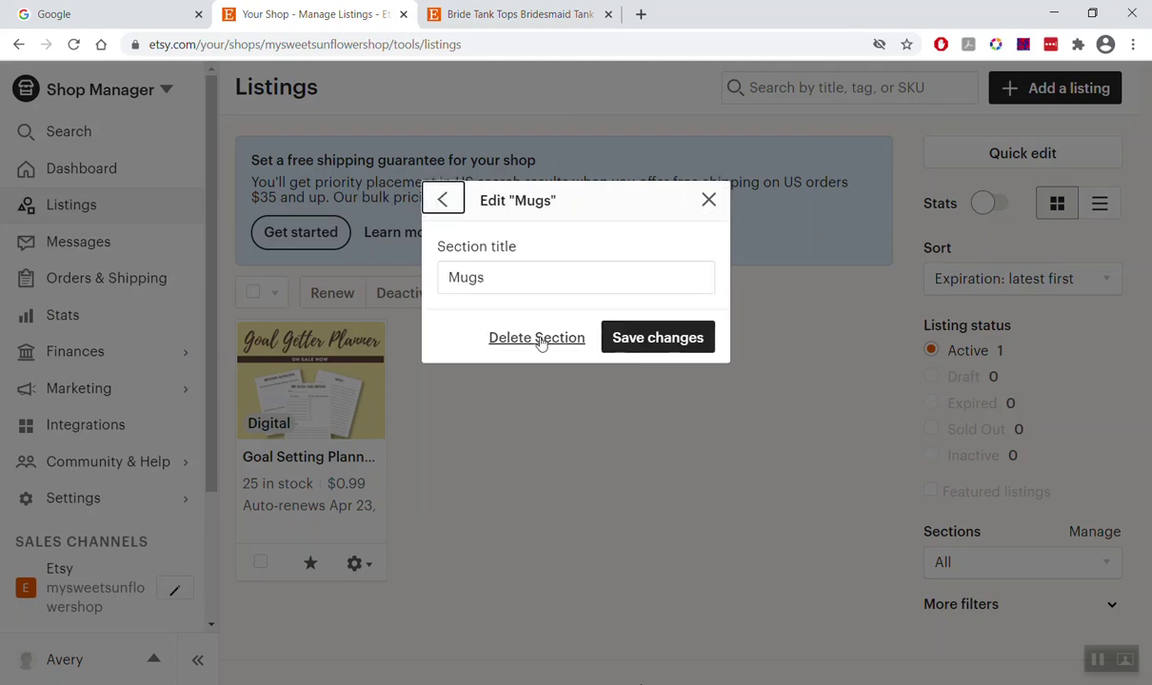
{"action": "left_click", "coordinate": [496, 279]}
{"action": "type", "text": "for Moms"}
{"action": "left_click", "coordinate": [620, 340]}
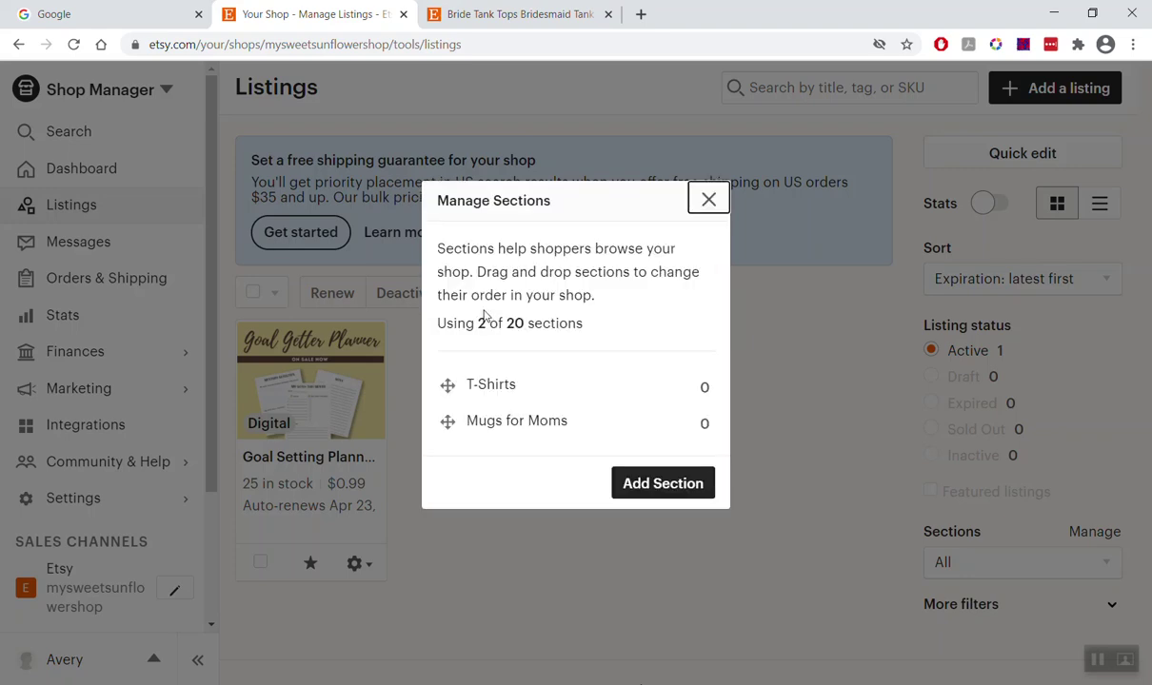
Add a new shop section titled Mugs for Dads.
{"action": "left_click", "coordinate": [636, 483]}
{"action": "left_click", "coordinate": [562, 279]}
{"action": "type", "text": "Mugs for Dads"}
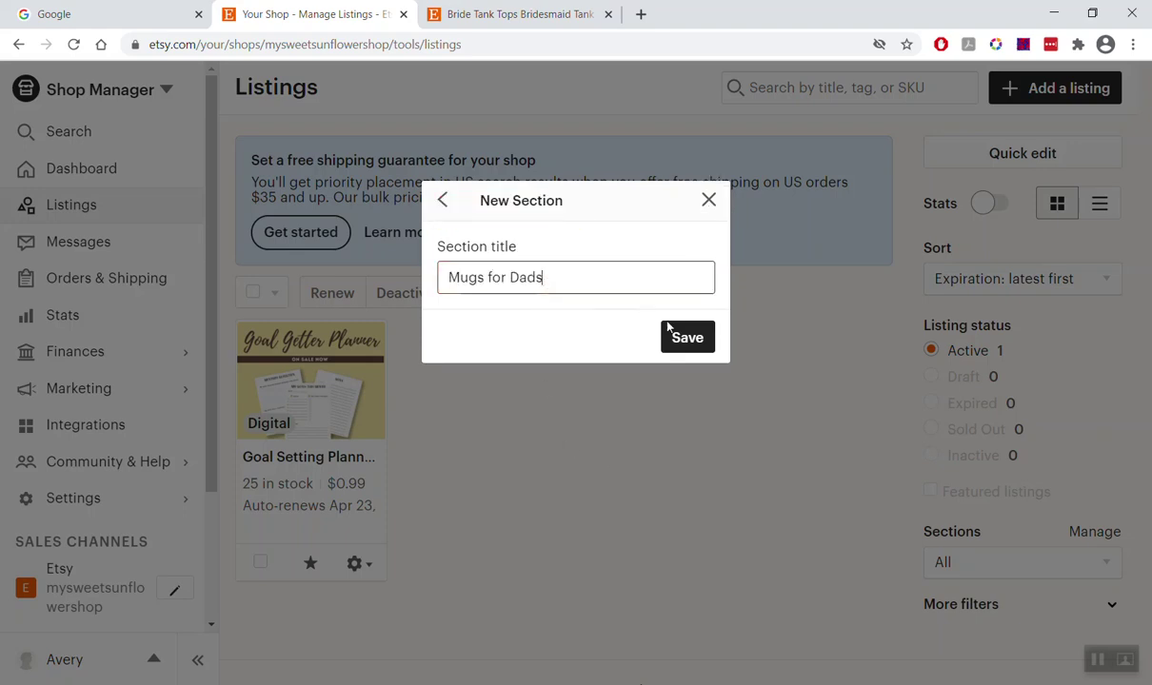
{"action": "left_click", "coordinate": [674, 334]}
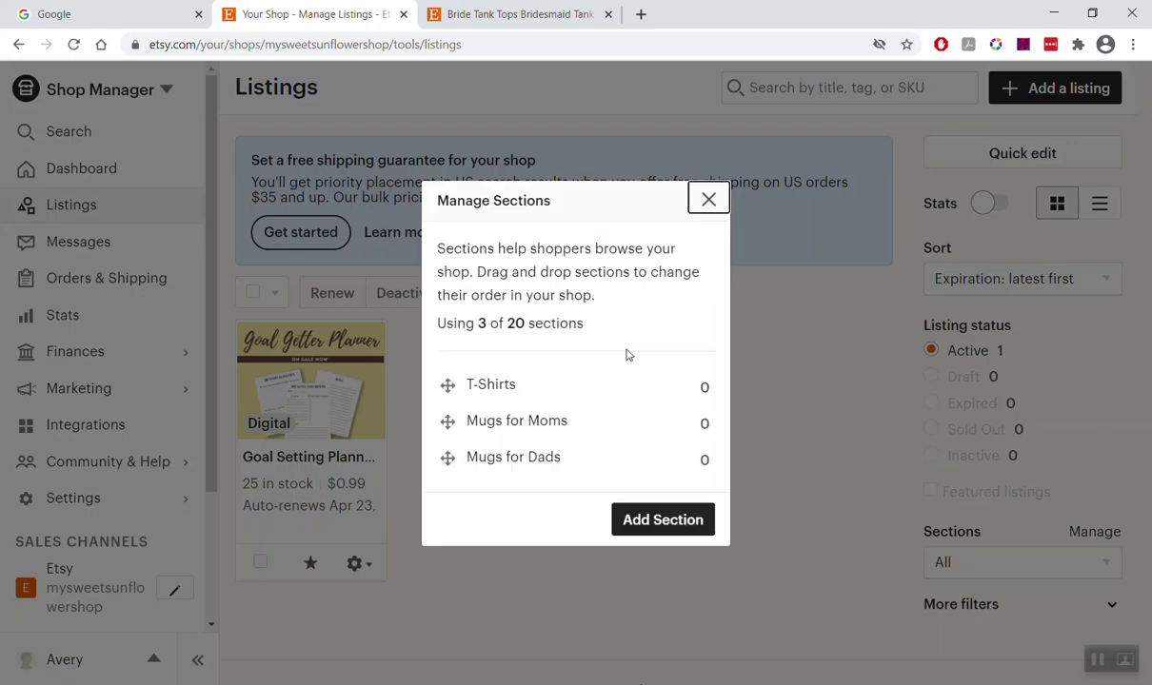
Add another shop section titled Mugs for Grads.
{"action": "left_click", "coordinate": [656, 527]}
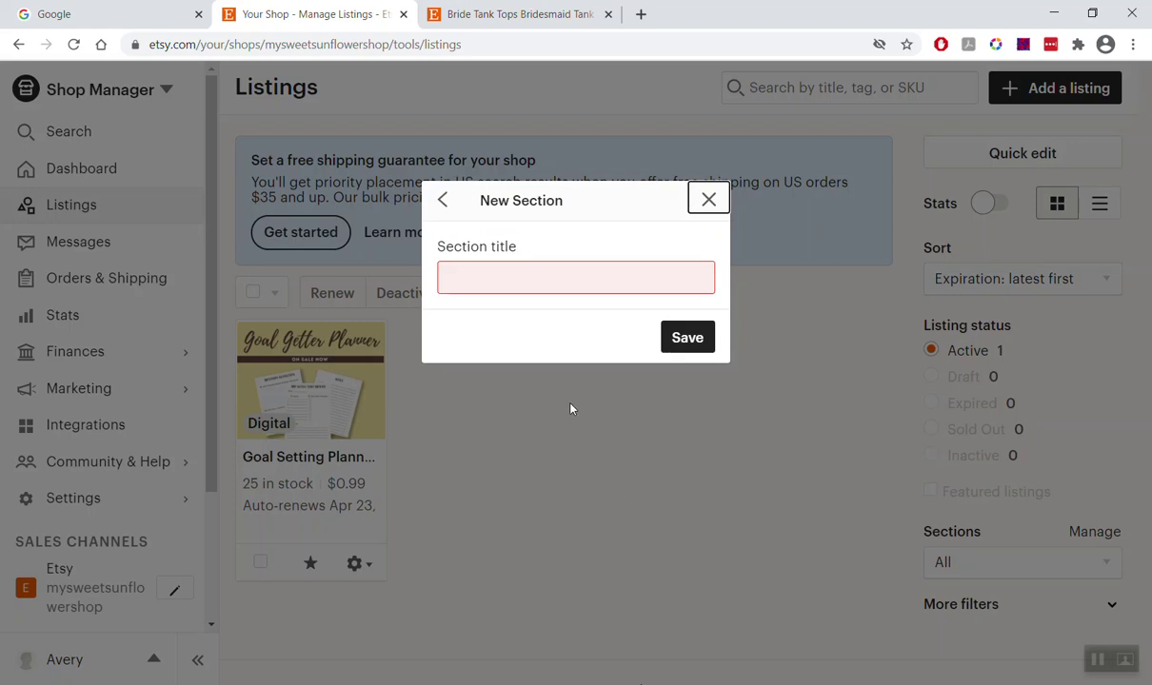
{"action": "left_click", "coordinate": [561, 274]}
{"action": "type", "text": "Mugs for Grads"}
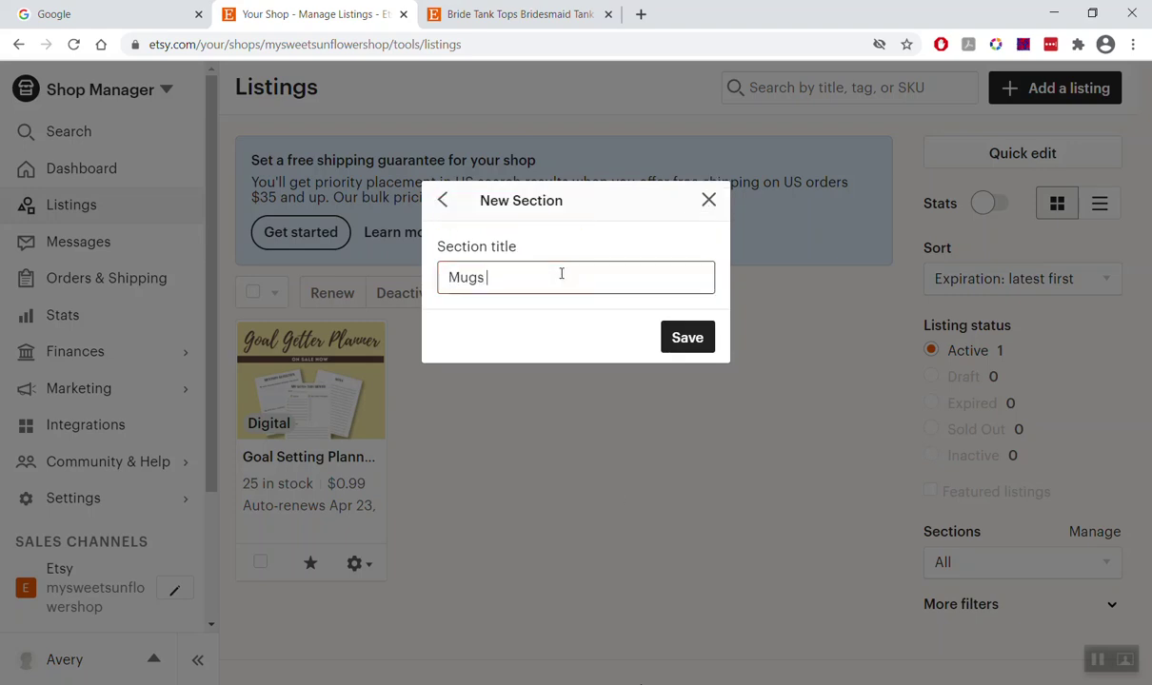
{"action": "left_click", "coordinate": [686, 341]}
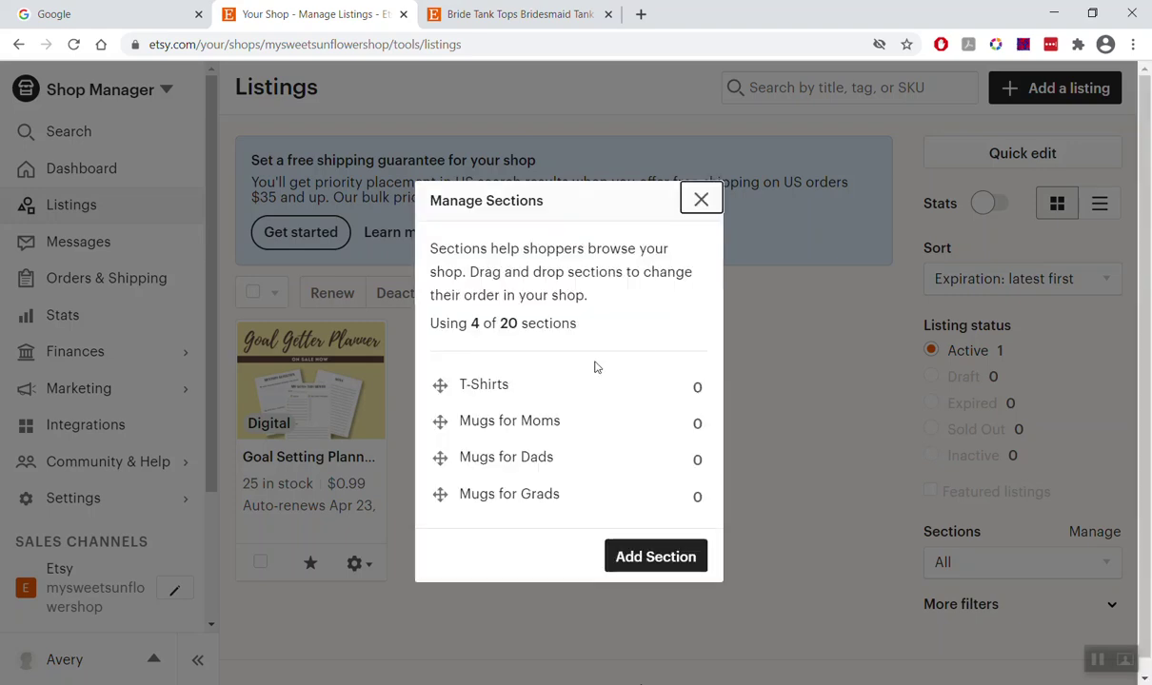
Delete the T-Shirts section and reorder the remaining sections as Mugs for Dads, Mugs for Grads, Mugs for Moms.
{"action": "left_click", "coordinate": [524, 386]}
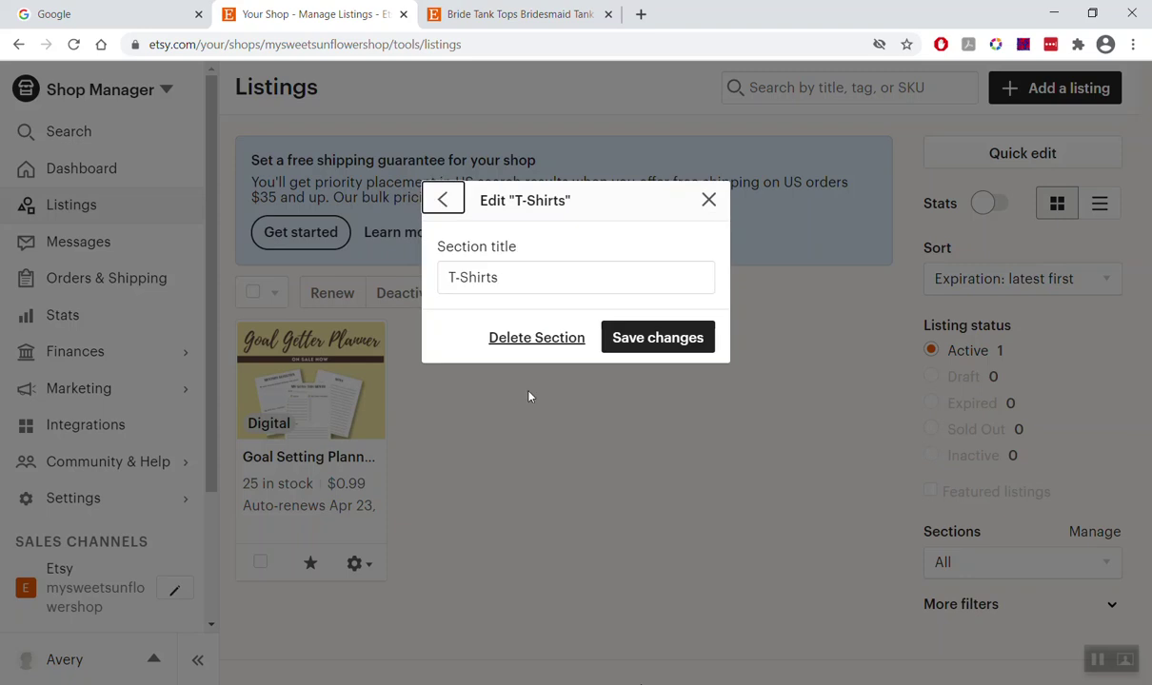
{"action": "left_click", "coordinate": [535, 345]}
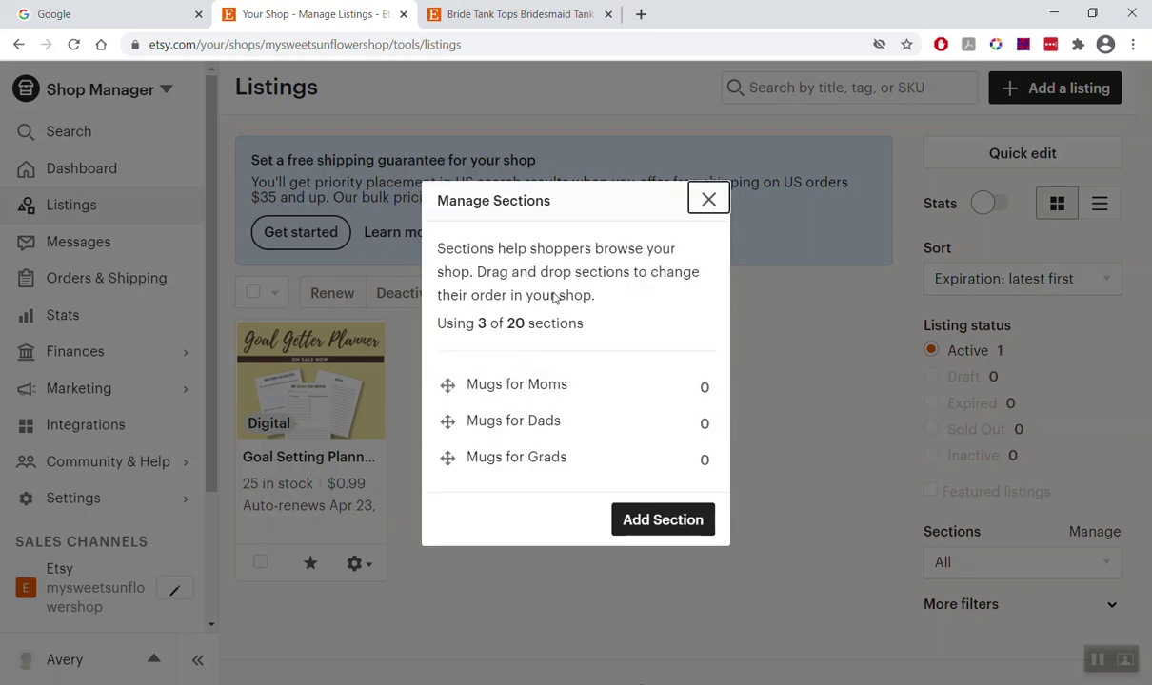
{"action": "left_click_drag", "start_coordinate": [458, 459], "coordinate": [444, 382]}
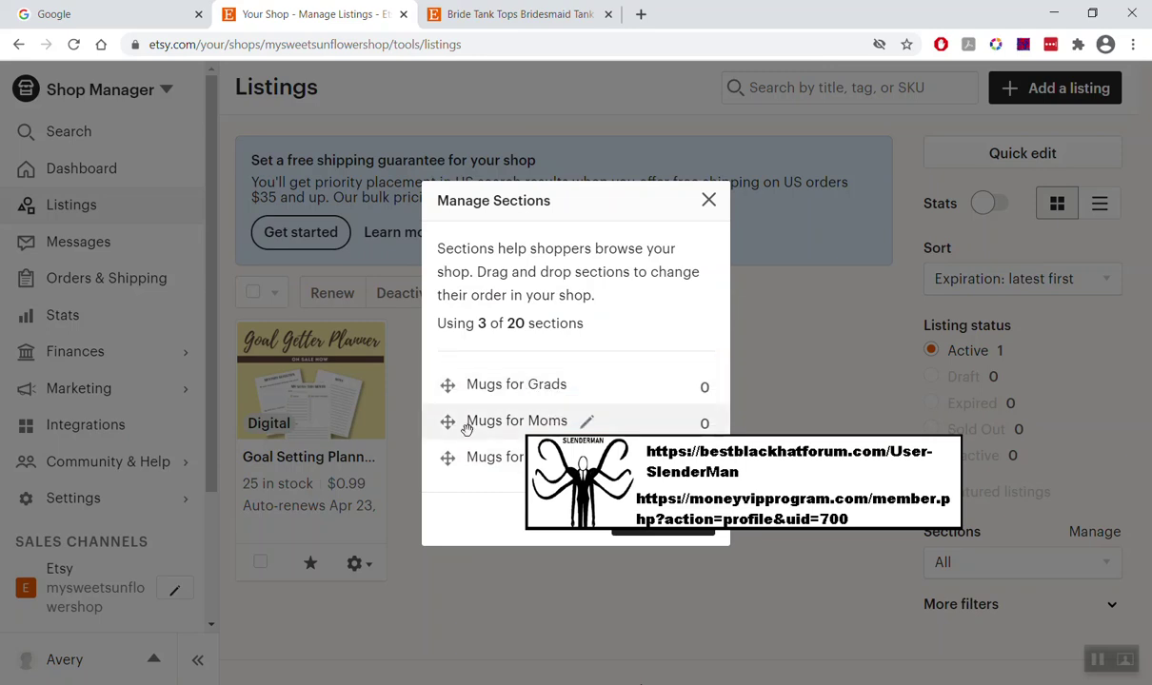
{"action": "left_click_drag", "start_coordinate": [442, 459], "coordinate": [444, 382]}
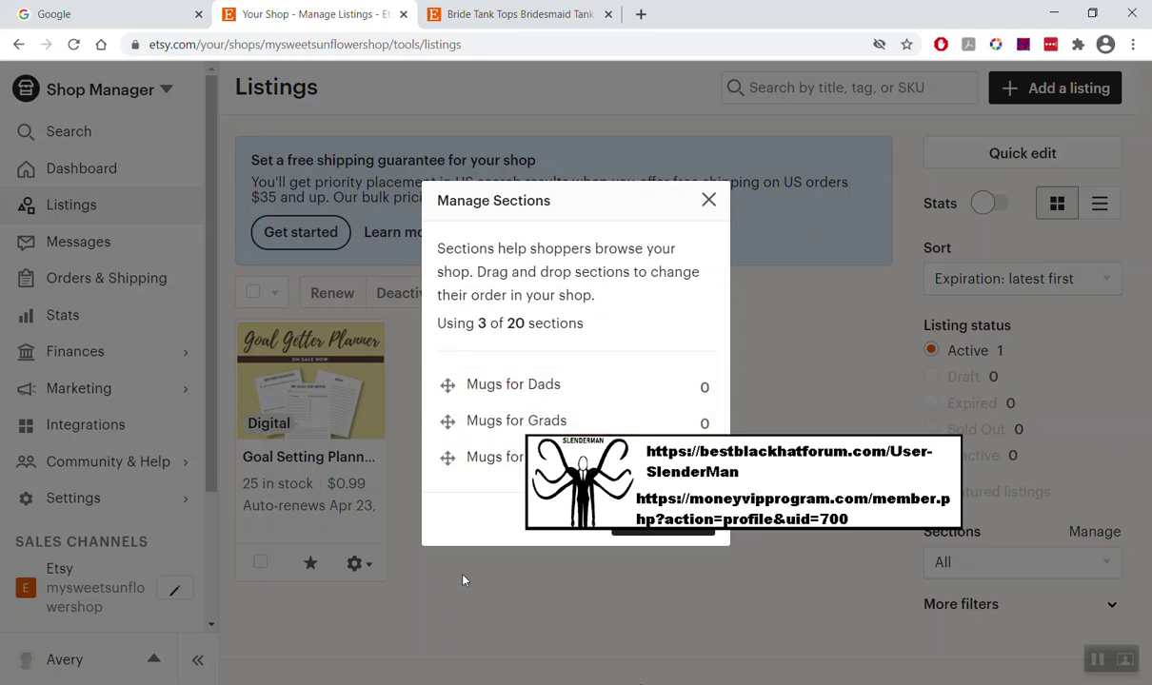
Delete the Mugs for Dads, Mugs for Grads and Mugs for Moms sections, and close the Manage Sections dialog.
{"action": "left_click", "coordinate": [583, 384]}
{"action": "left_click", "coordinate": [536, 338]}
{"action": "left_click", "coordinate": [587, 385]}
{"action": "left_click", "coordinate": [538, 338]}
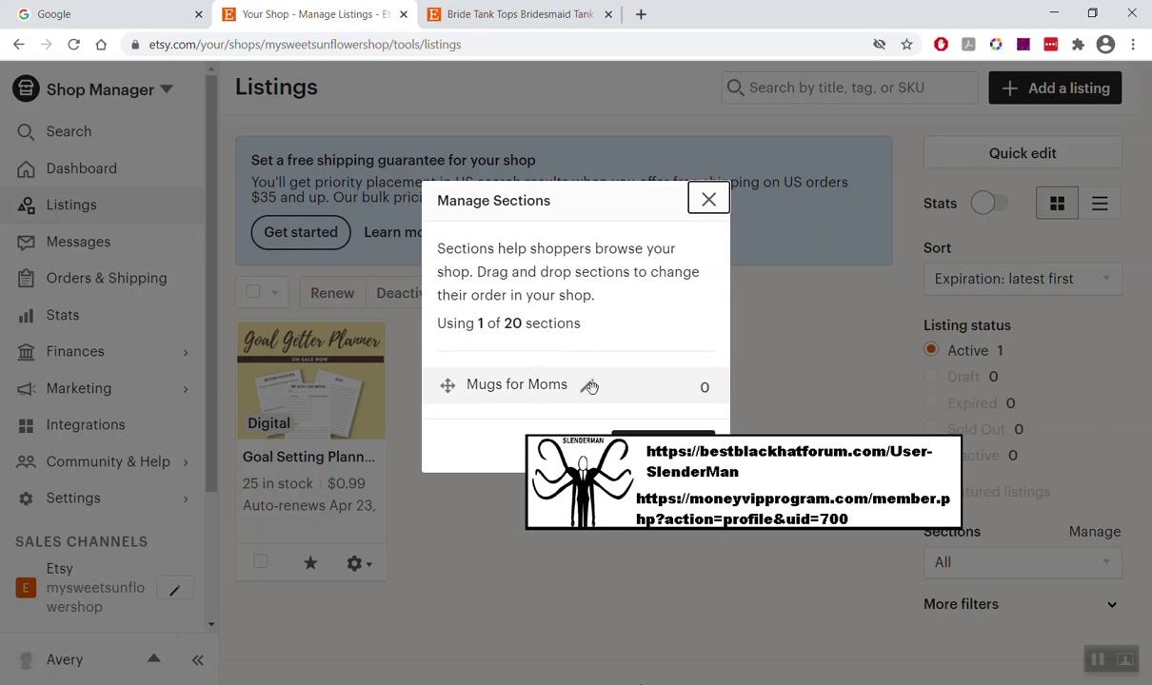
{"action": "left_click", "coordinate": [590, 385]}
{"action": "left_click", "coordinate": [538, 339]}
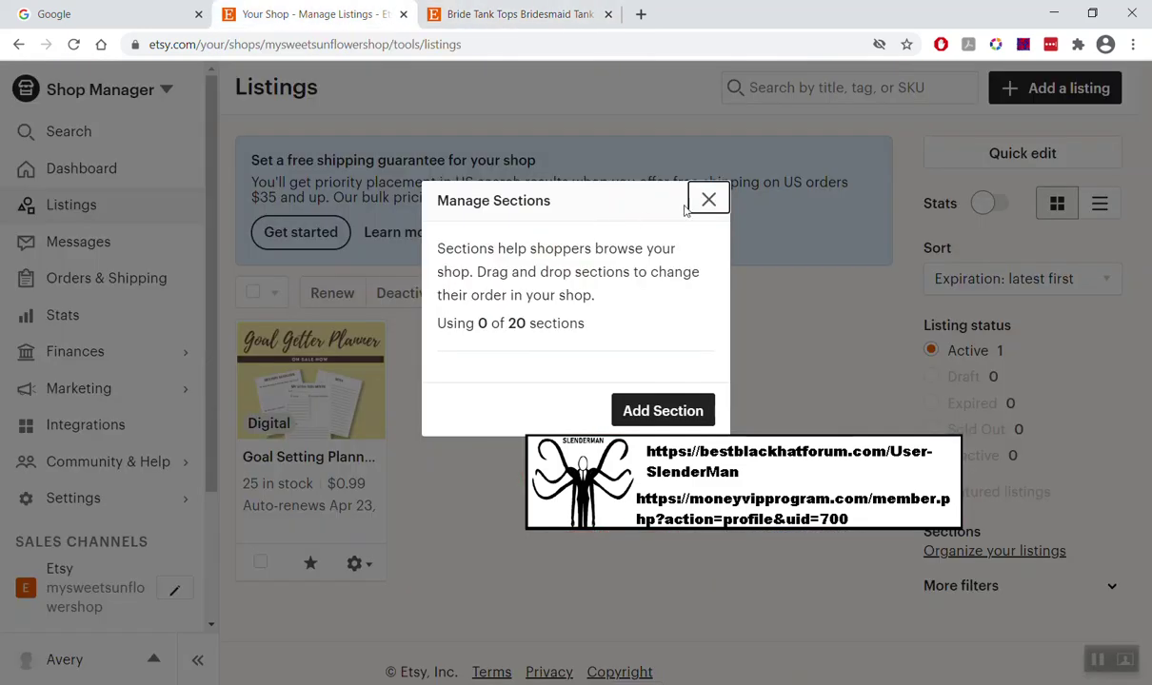
{"action": "left_click", "coordinate": [709, 201]}
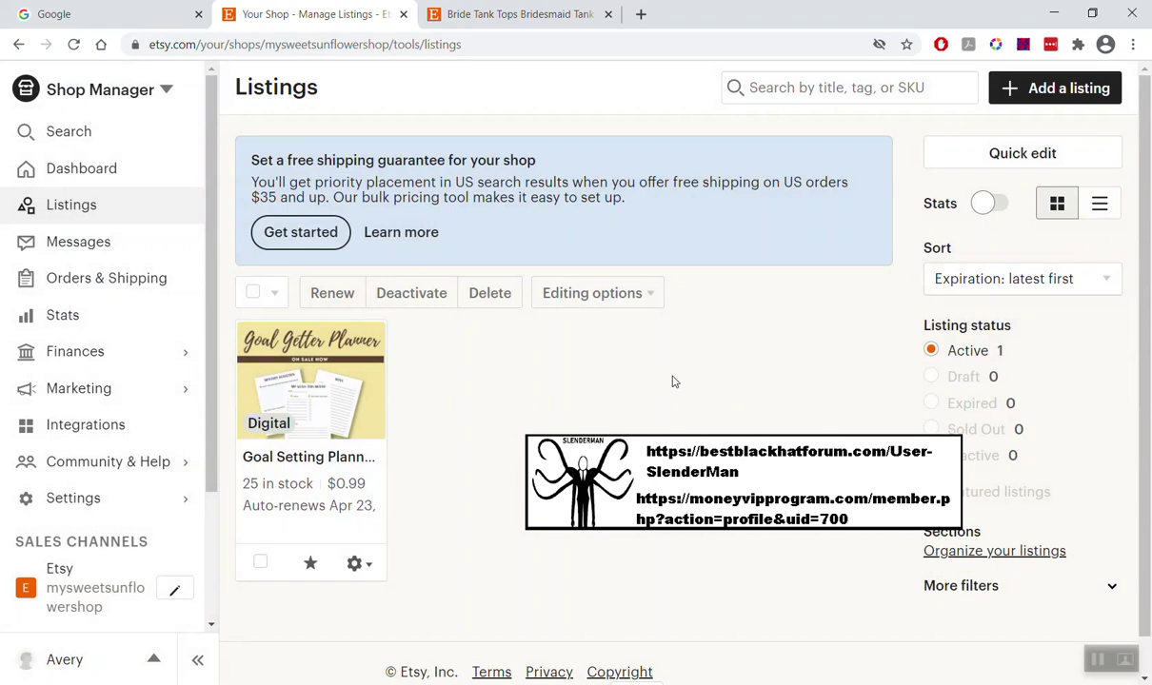
Go to the shop's Messages, open the auto-reply settings and switch auto-reply on.
{"action": "scroll", "coordinate": [631, 411], "scroll_direction": "down", "scroll_amount": 1}
{"action": "scroll", "coordinate": [630, 411], "scroll_direction": "up", "scroll_amount": 1}
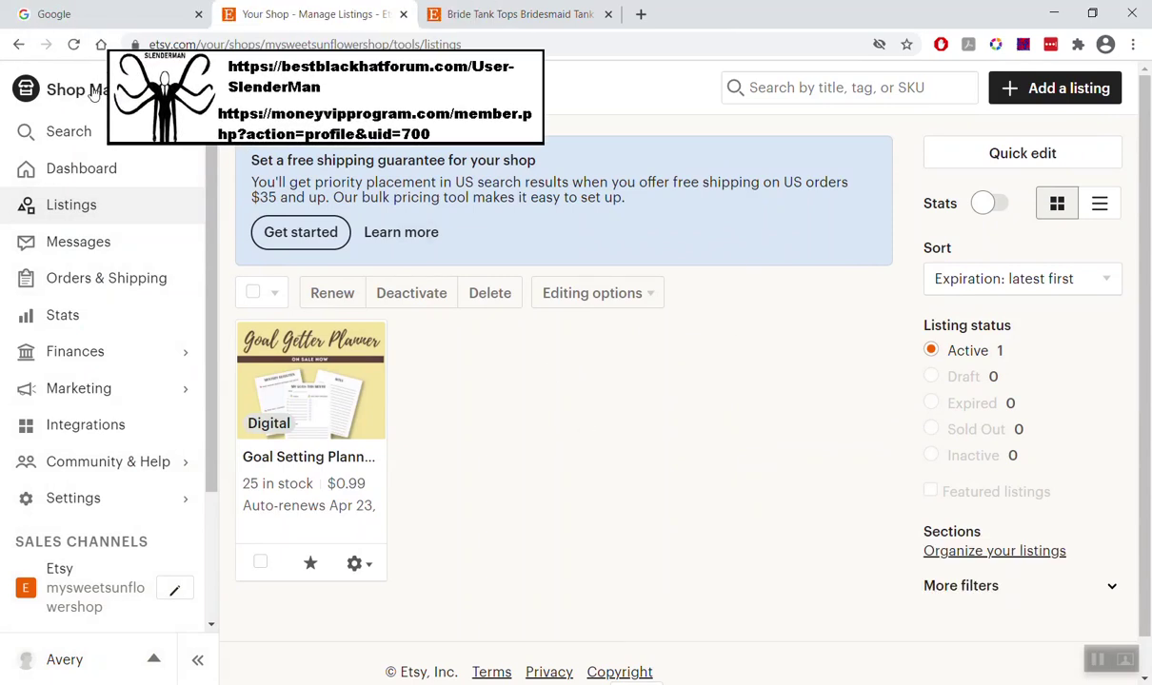
{"action": "left_click", "coordinate": [85, 245]}
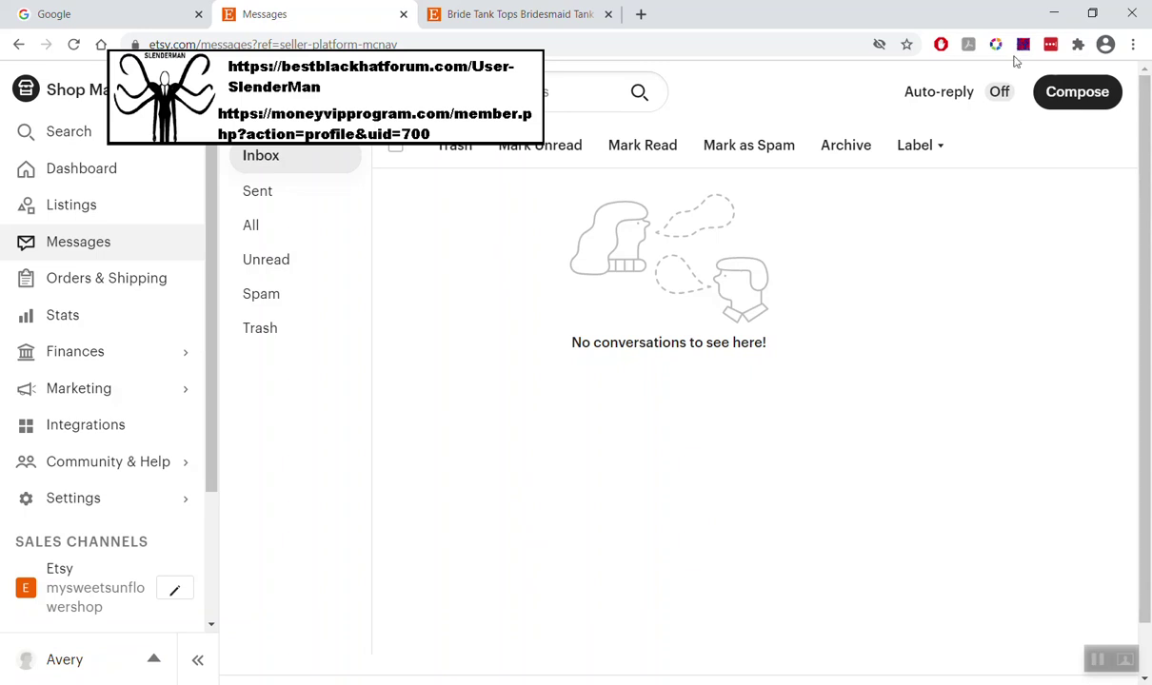
{"action": "left_click", "coordinate": [998, 92]}
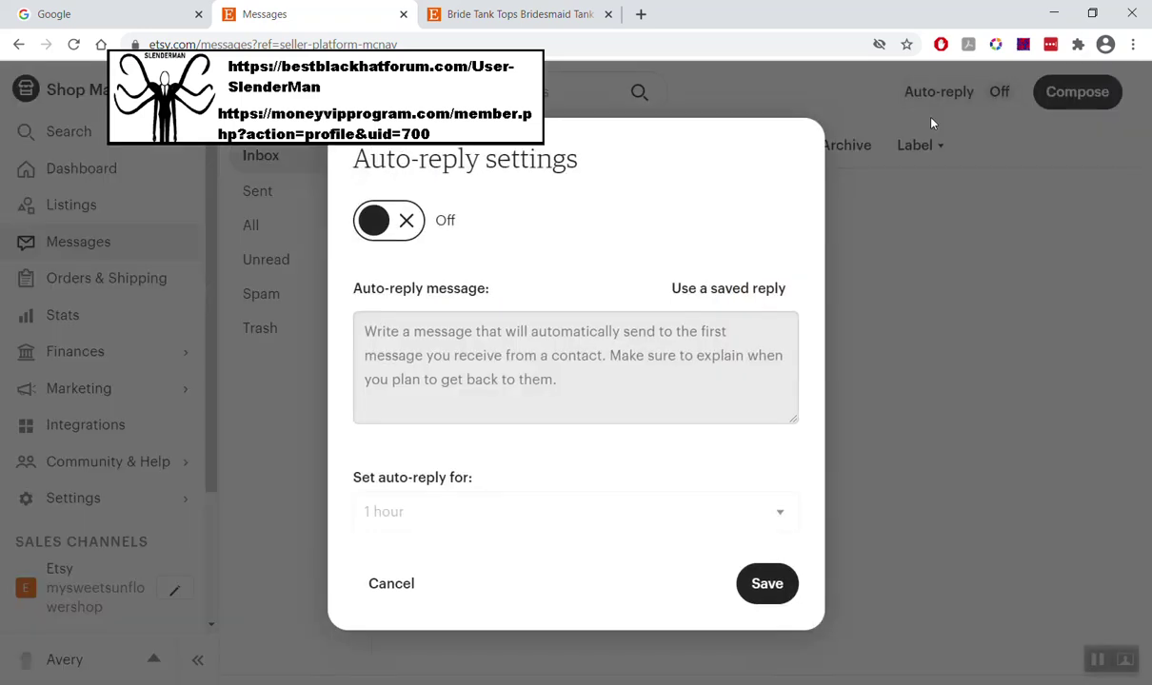
{"action": "left_click", "coordinate": [389, 226]}
Begin the auto-reply message with "Hey there! This is an autoresponse from My Sweet Sunflower Shop. I'm out of the office right now.".
{"action": "left_click", "coordinate": [438, 362]}
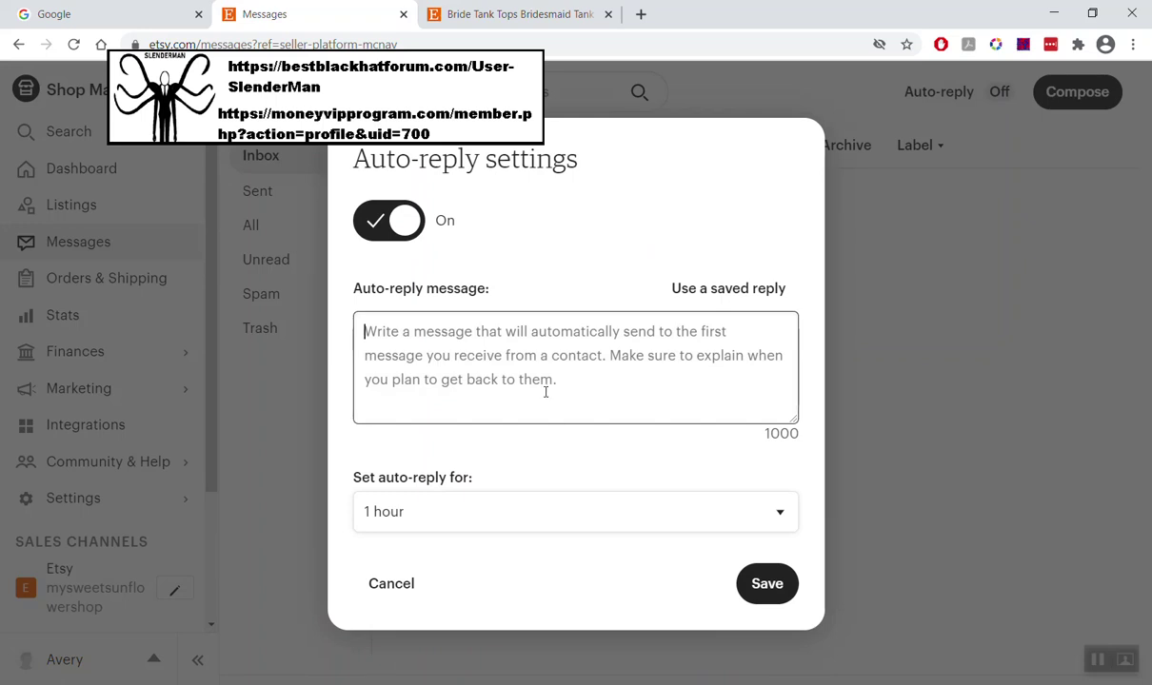
{"action": "type", "text": "Hey there! Th"}
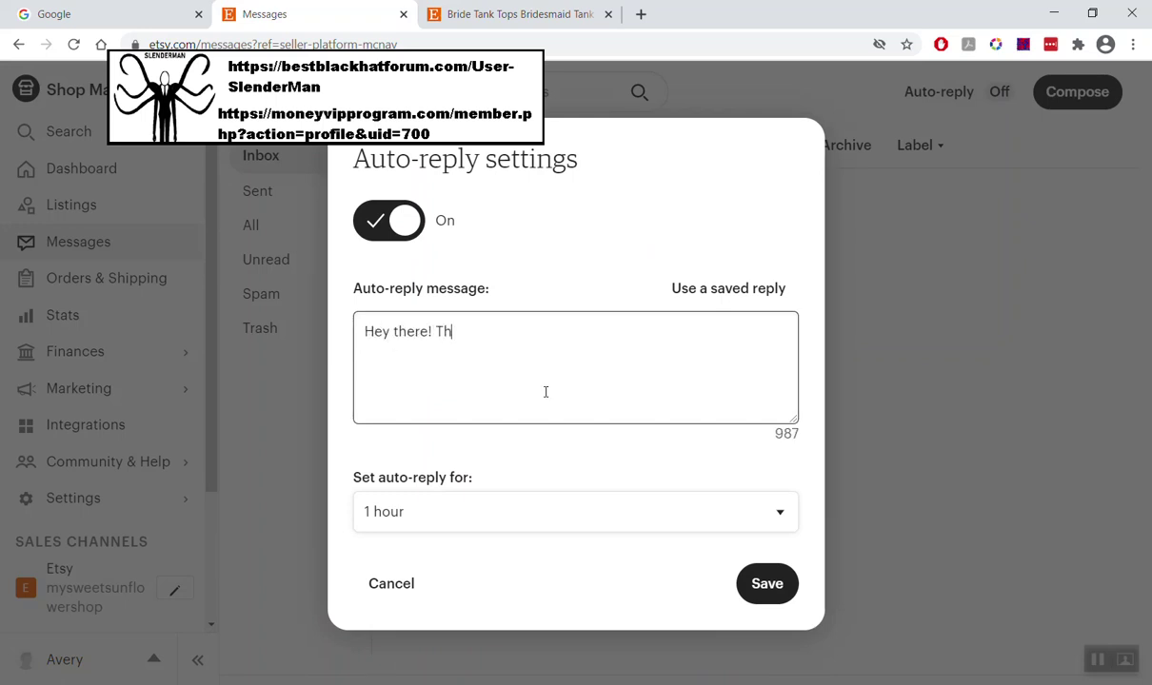
{"action": "type", "text": "is is an autoresponse from My Sweet Sunflower Shop. I'm out of "}
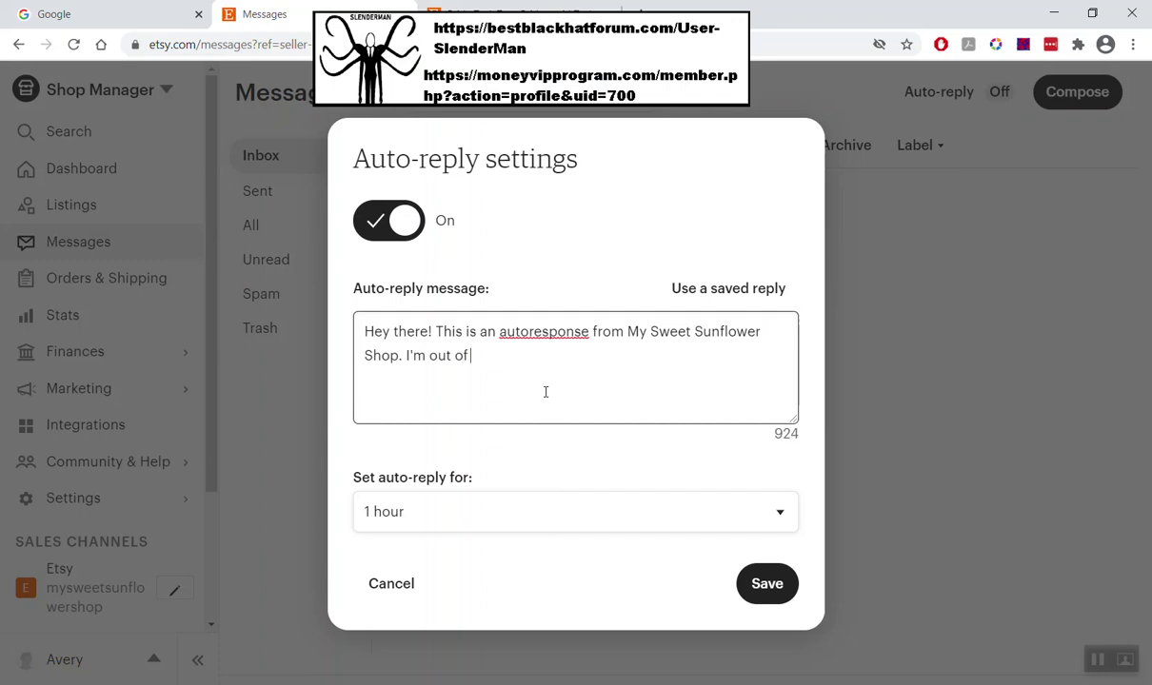
{"action": "type", "text": "the fffice right n"}
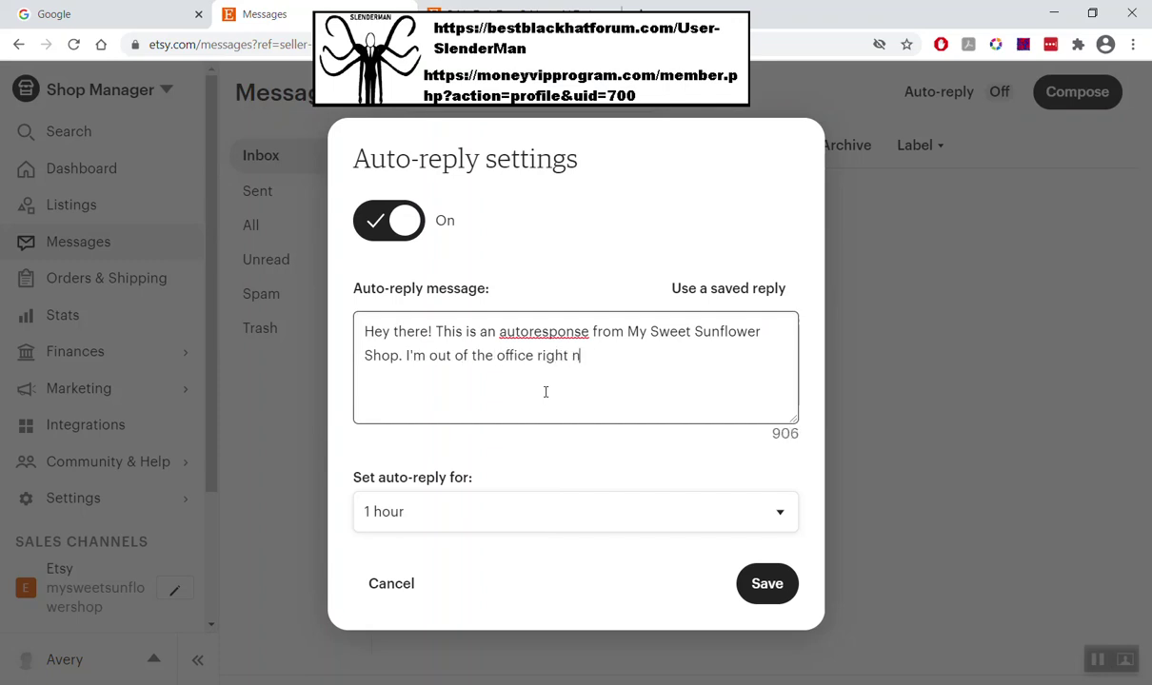
{"action": "type", "text": "ow. But I typ"}
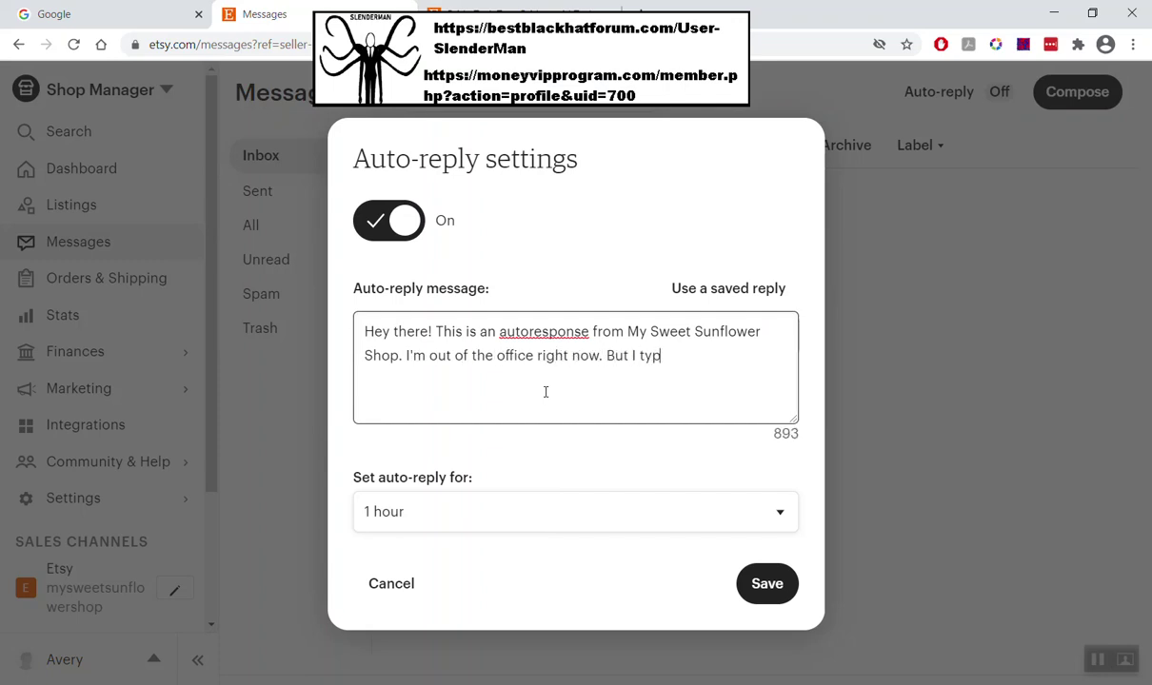
Continue the auto-reply with "But I typically respond to messages within 24 hours. If you're asking about sizing, I have a sizing chart here to help you: (LINK)".
{"action": "type", "text": "ically respond to e"}
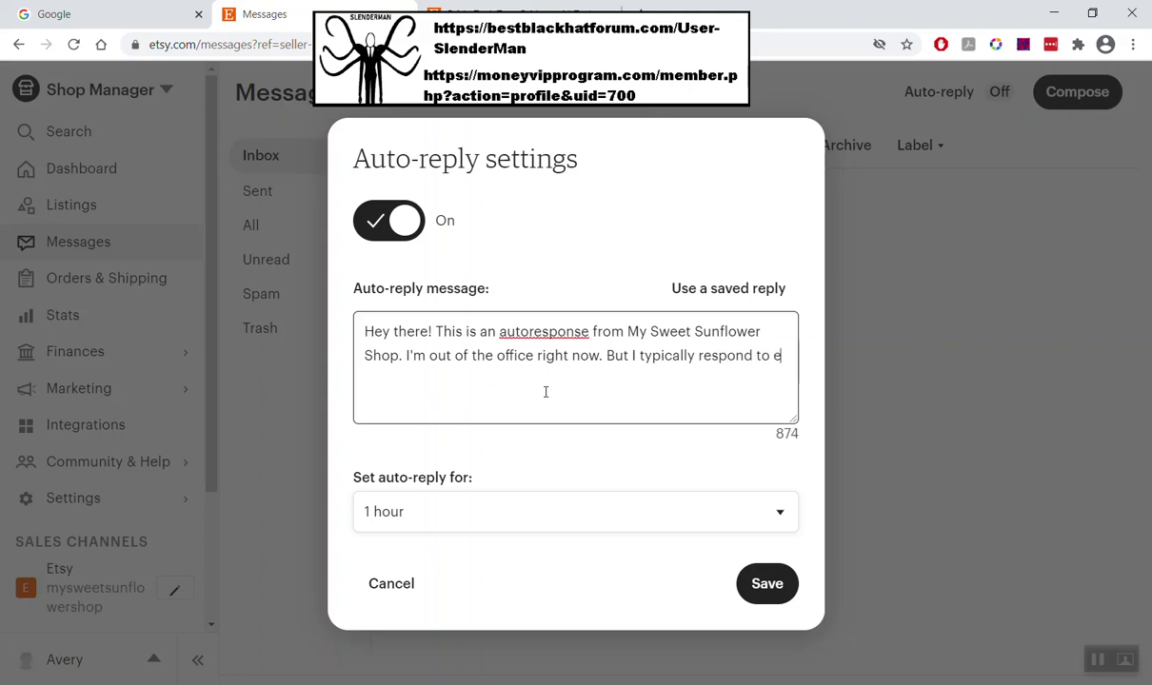
{"action": "type", "text": "messages wi"}
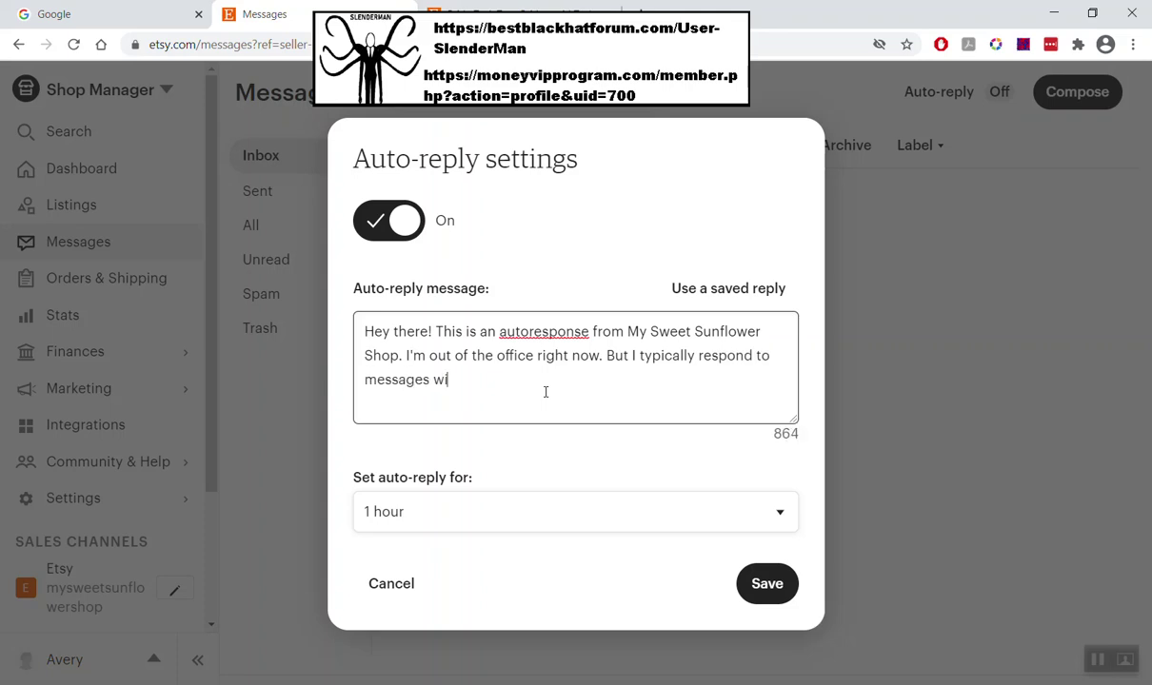
{"action": "type", "text": "thin 24 hours. If you"}
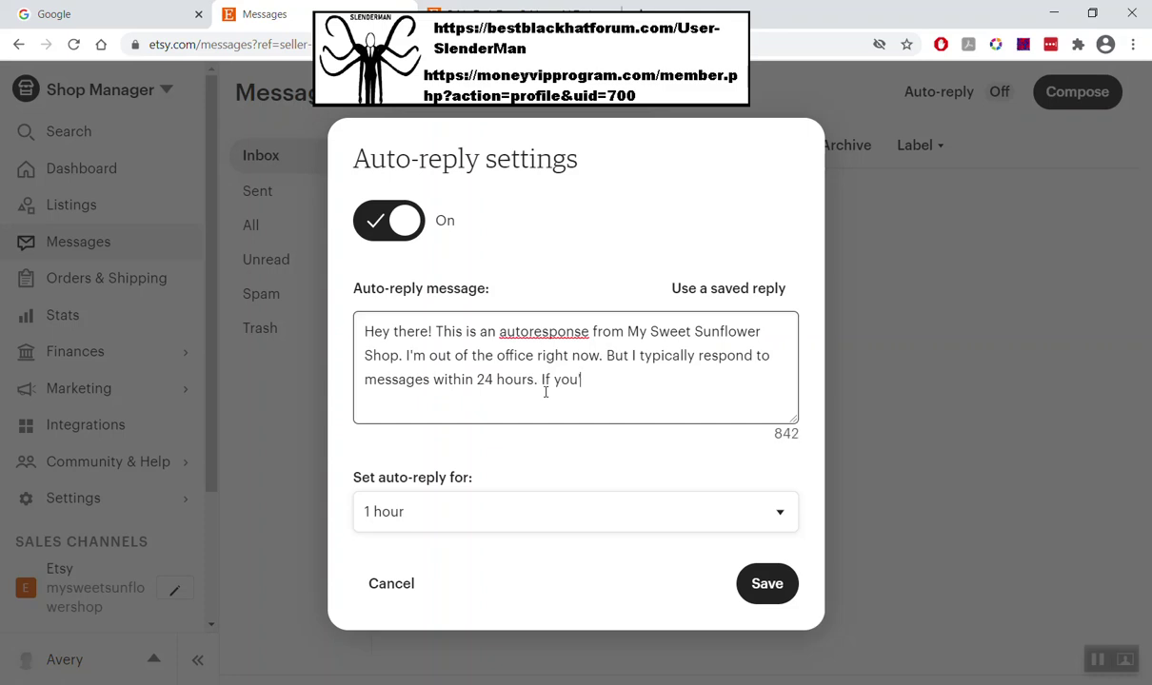
{"action": "type", "text": "'re asking about sizing."}
{"action": "type", "text": " I have a sizing chart here to help you."}
{"action": "type", "text": " (LINK)"}
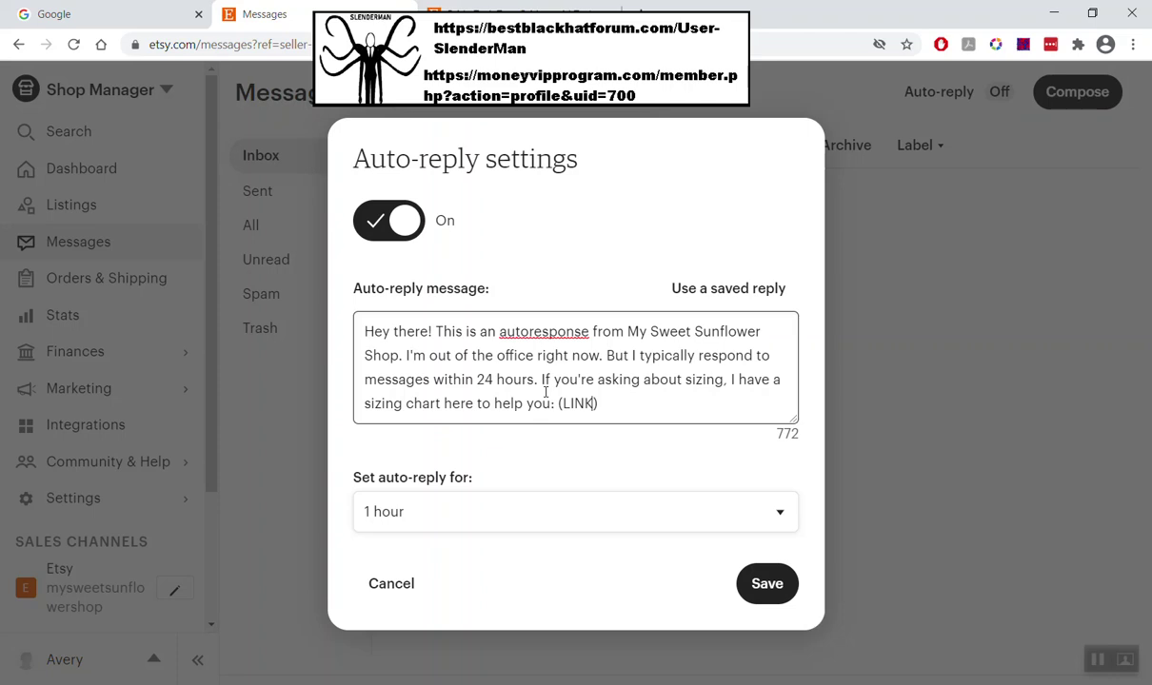
Examine the durations available for keeping the auto-reply active.
{"action": "left_click", "coordinate": [428, 511]}
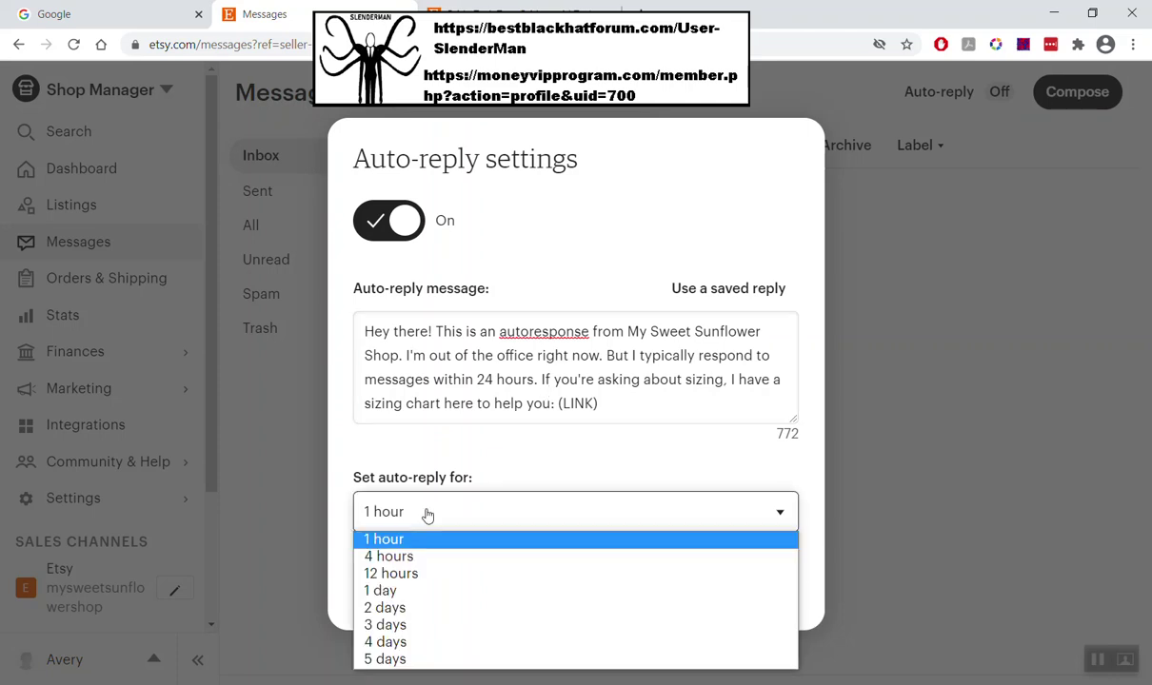
{"action": "left_click", "coordinate": [481, 380]}
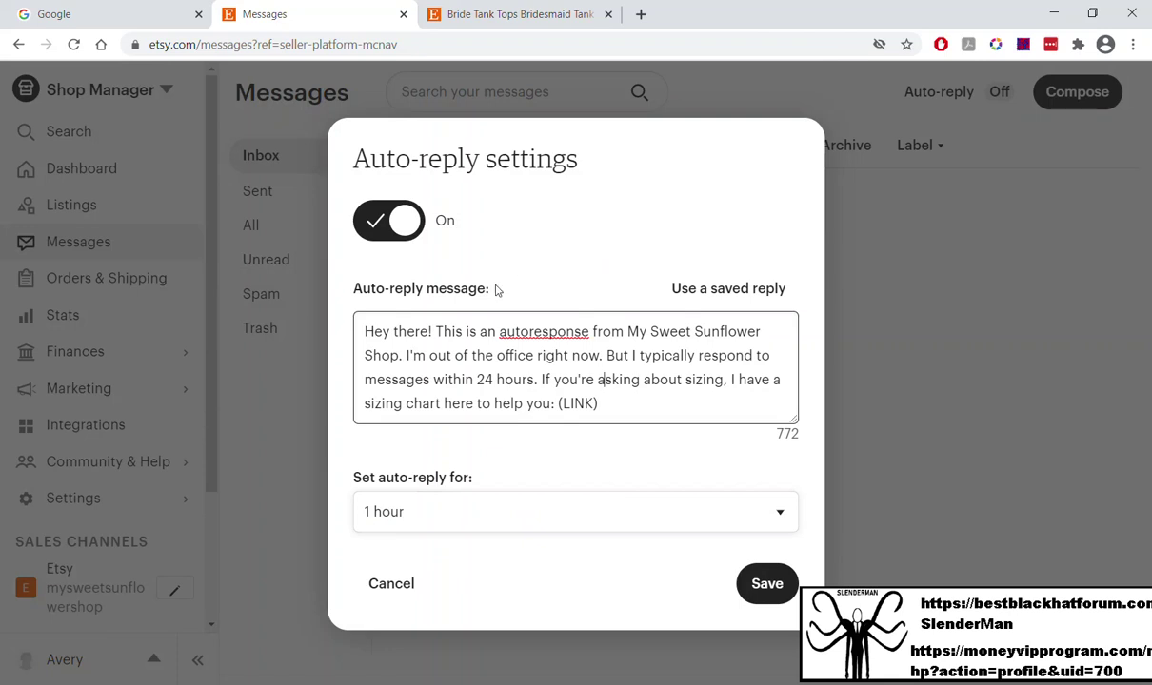
{"action": "left_click", "coordinate": [419, 513]}
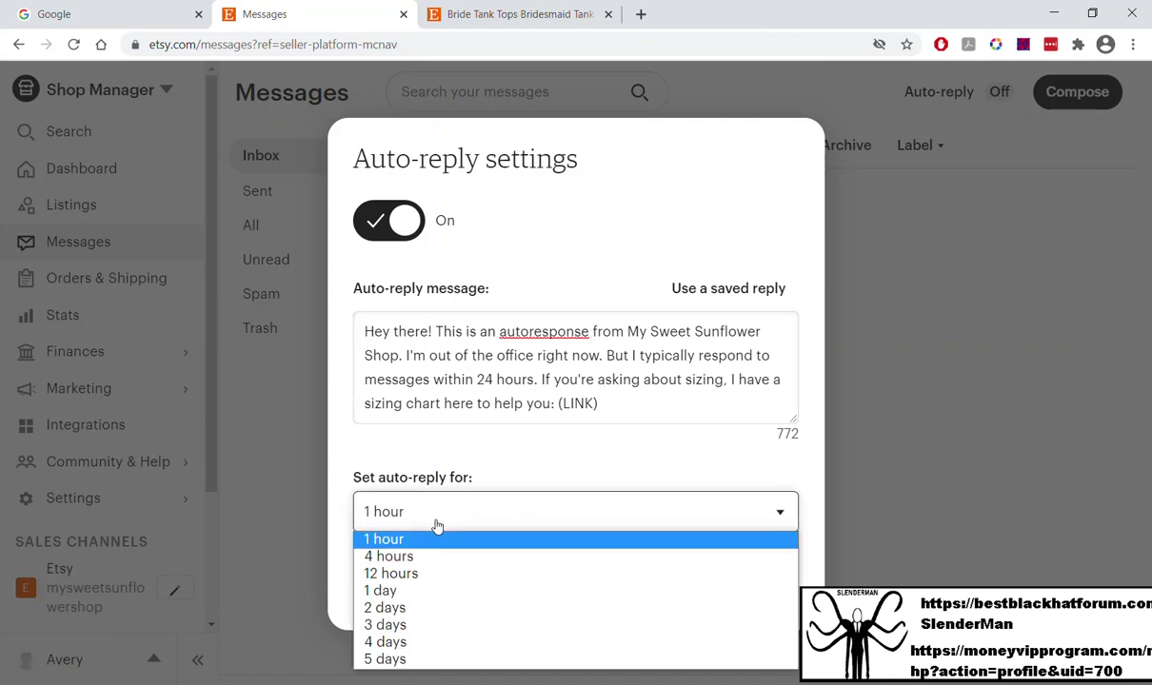
{"action": "left_click", "coordinate": [478, 481]}
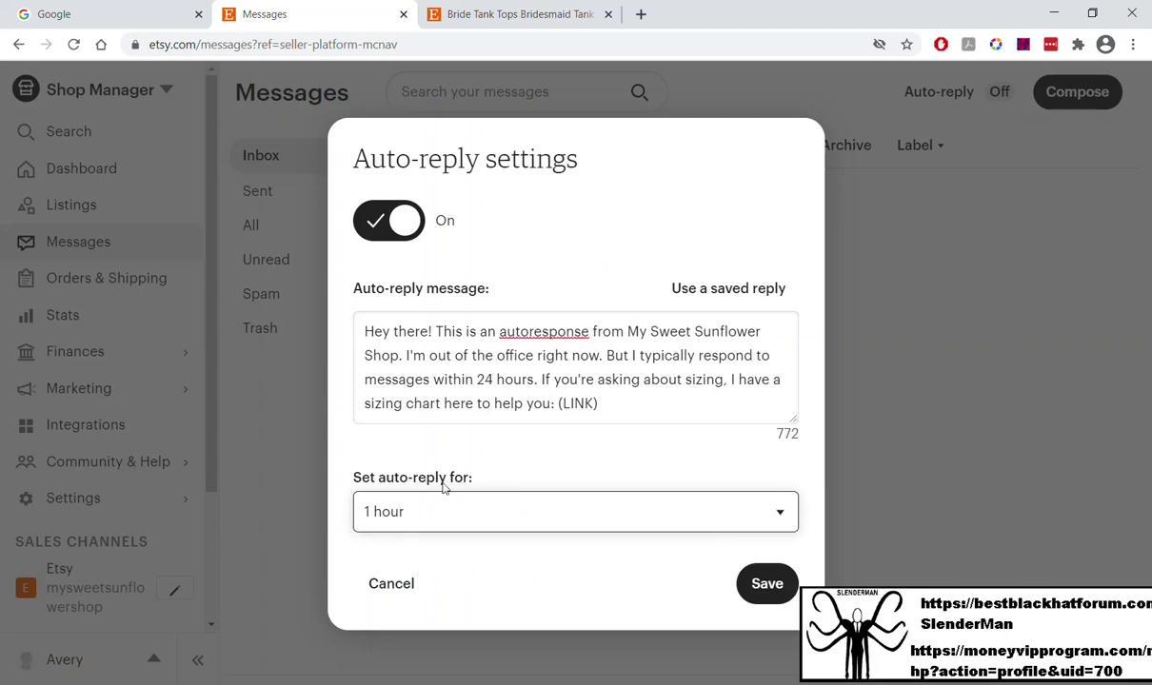
Replace the word "office" with "shop" in the auto-reply message.
{"action": "left_click", "coordinate": [465, 356]}
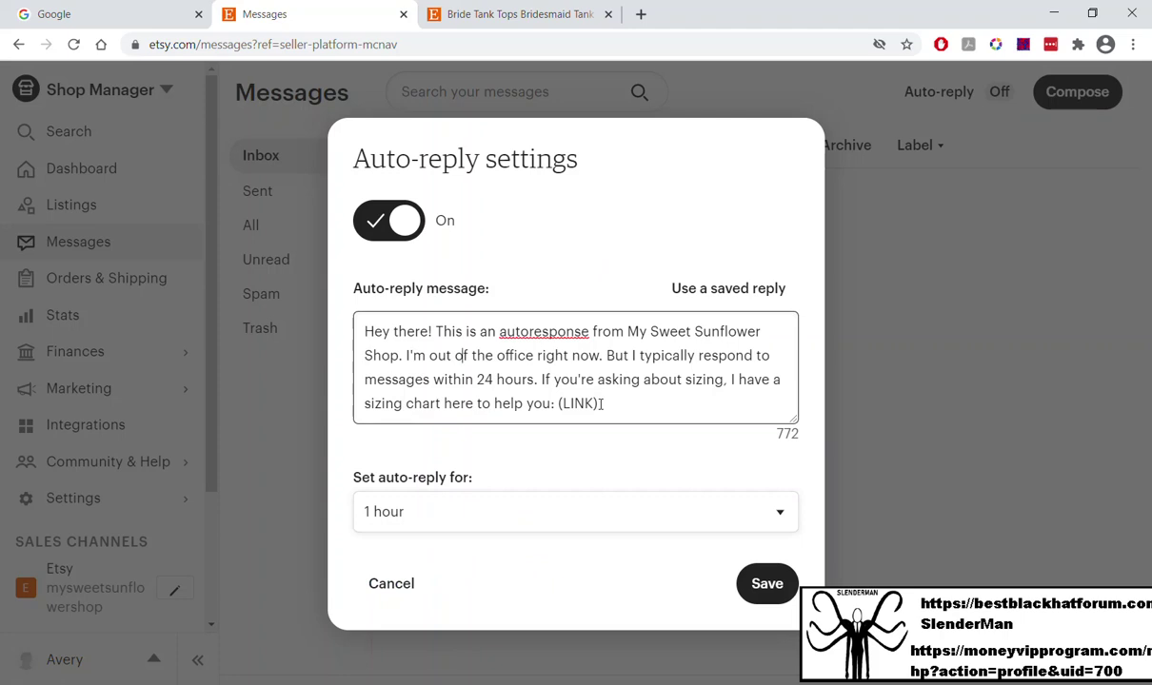
{"action": "left_click", "coordinate": [534, 355]}
{"action": "key", "text": "BackSpace"}
{"action": "key", "text": "BackSpace"}
{"action": "key", "text": "BackSpace"}
{"action": "key", "text": "BackSpace"}
{"action": "key", "text": "BackSpace"}
{"action": "key", "text": "BackSpace"}
{"action": "type", "text": "shop"}
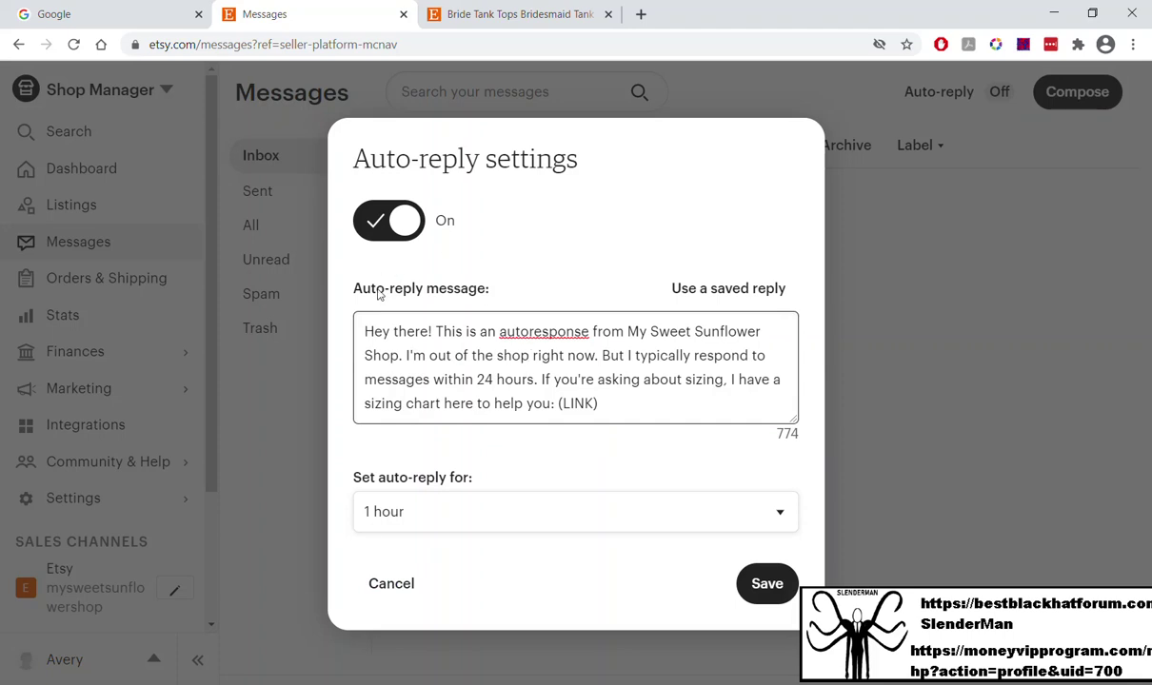
Clear the entire auto-reply message.
{"action": "left_click_drag", "start_coordinate": [606, 390], "coordinate": [357, 323]}
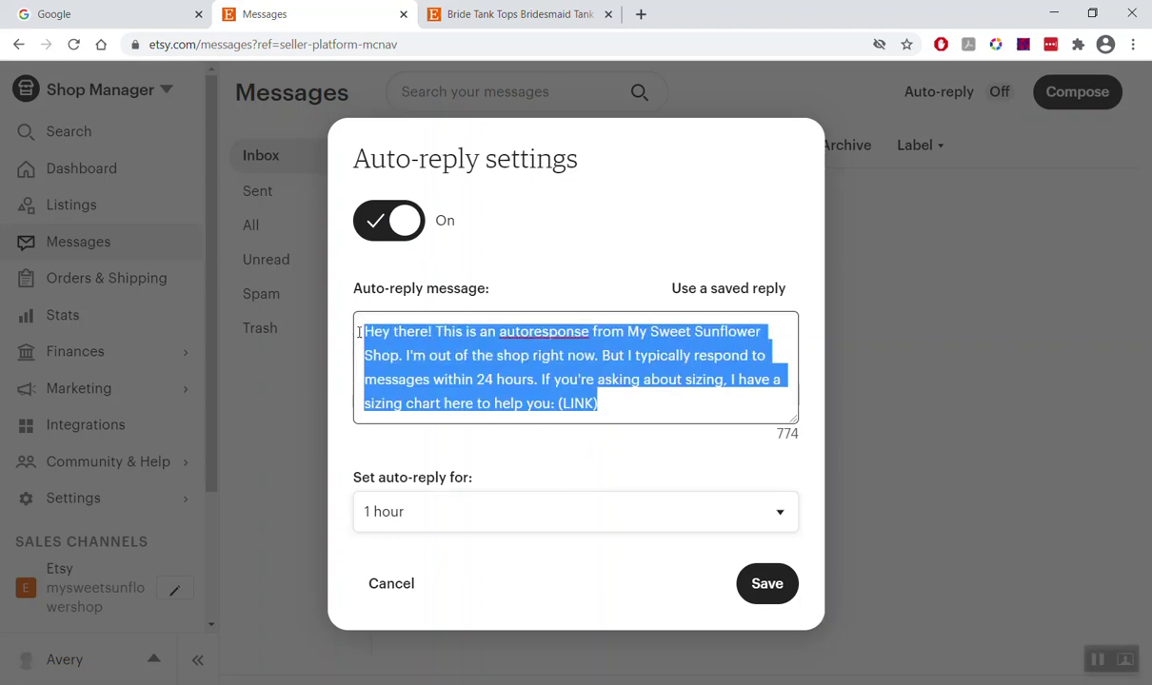
{"action": "key", "text": "BackSpace"}
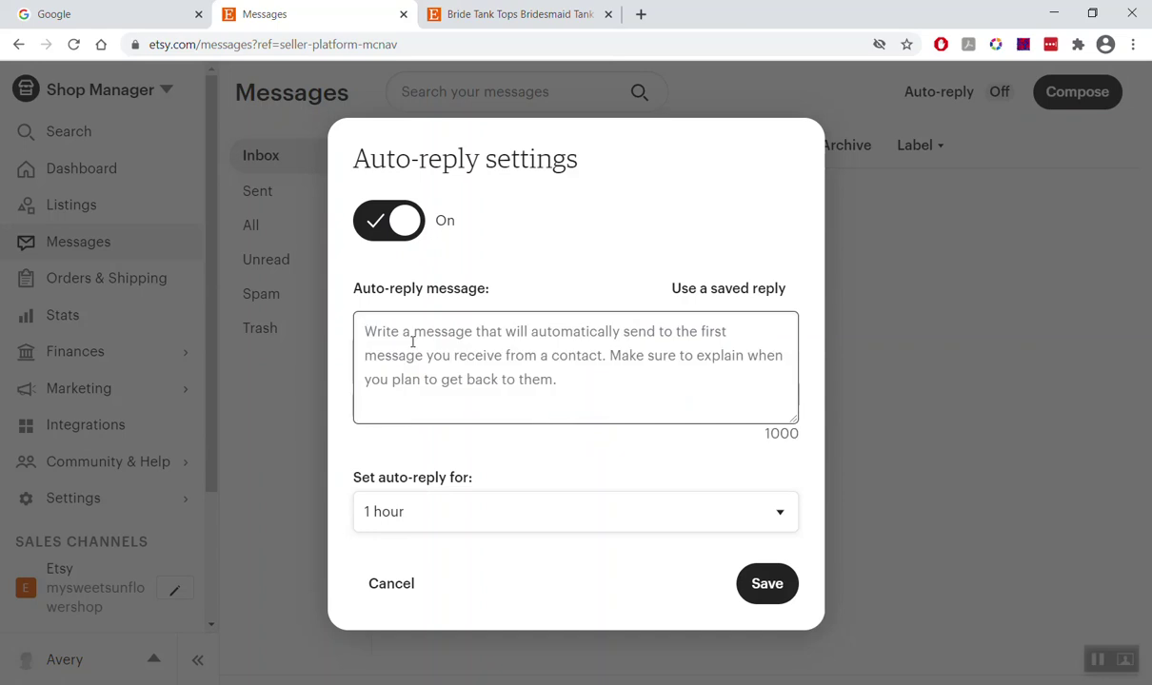
Discard the auto-reply settings and view the new message form without sending anything.
{"action": "left_click", "coordinate": [391, 585]}
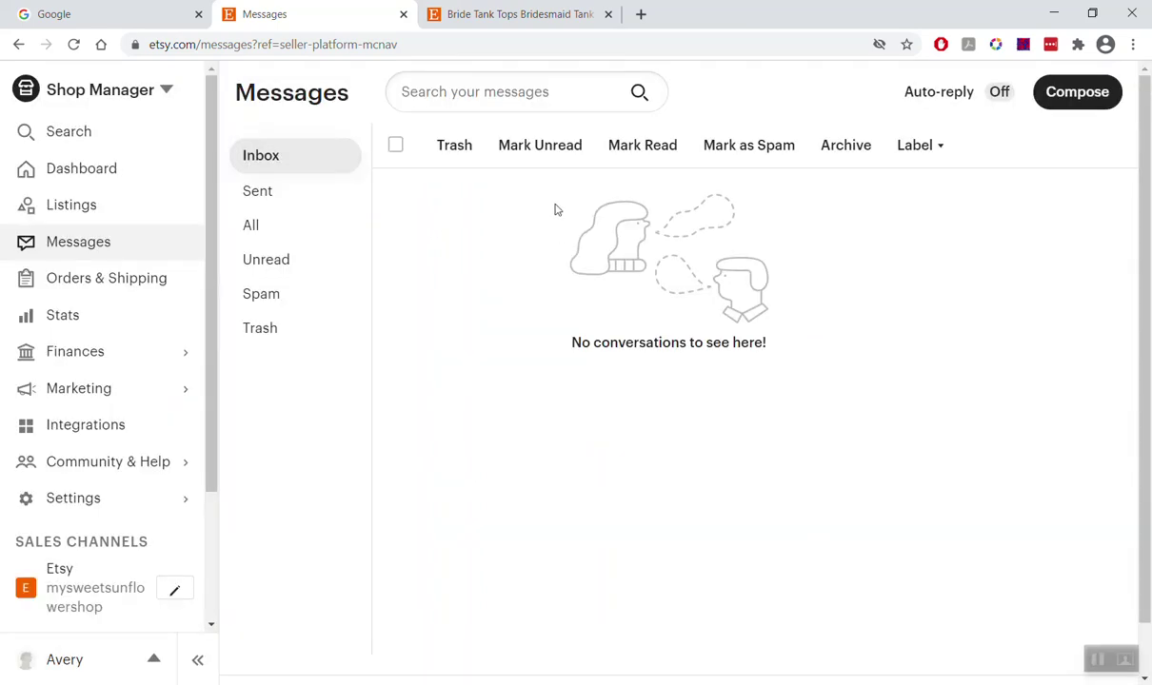
{"action": "left_click", "coordinate": [1065, 98]}
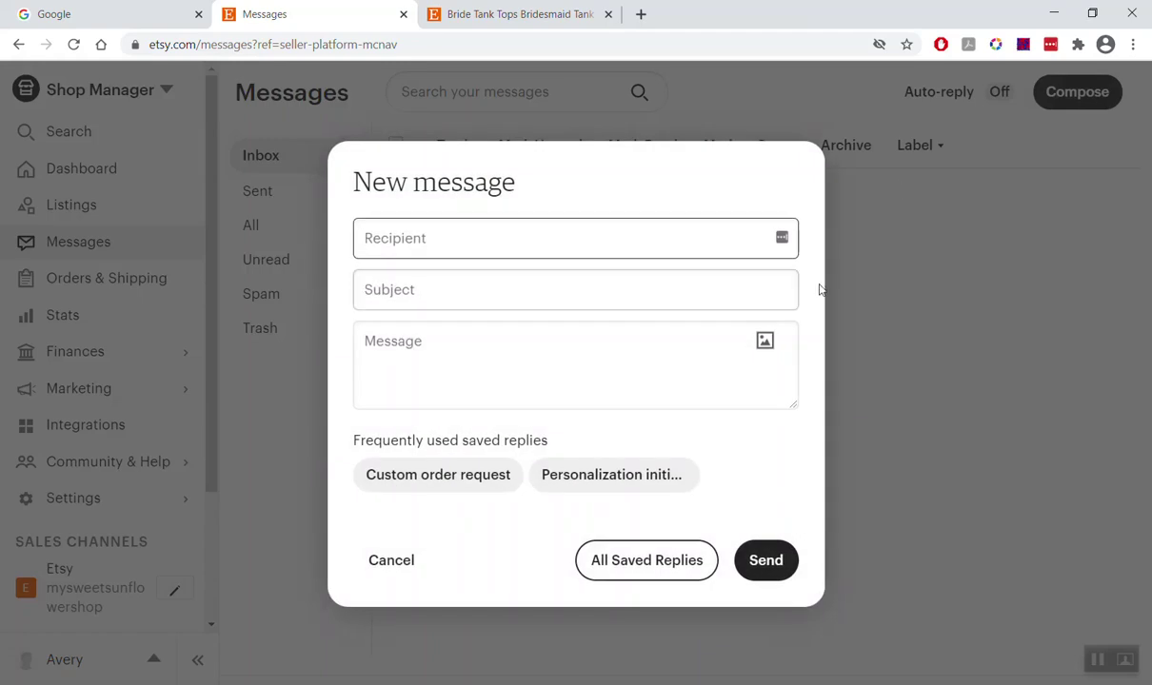
{"action": "left_click", "coordinate": [400, 565]}
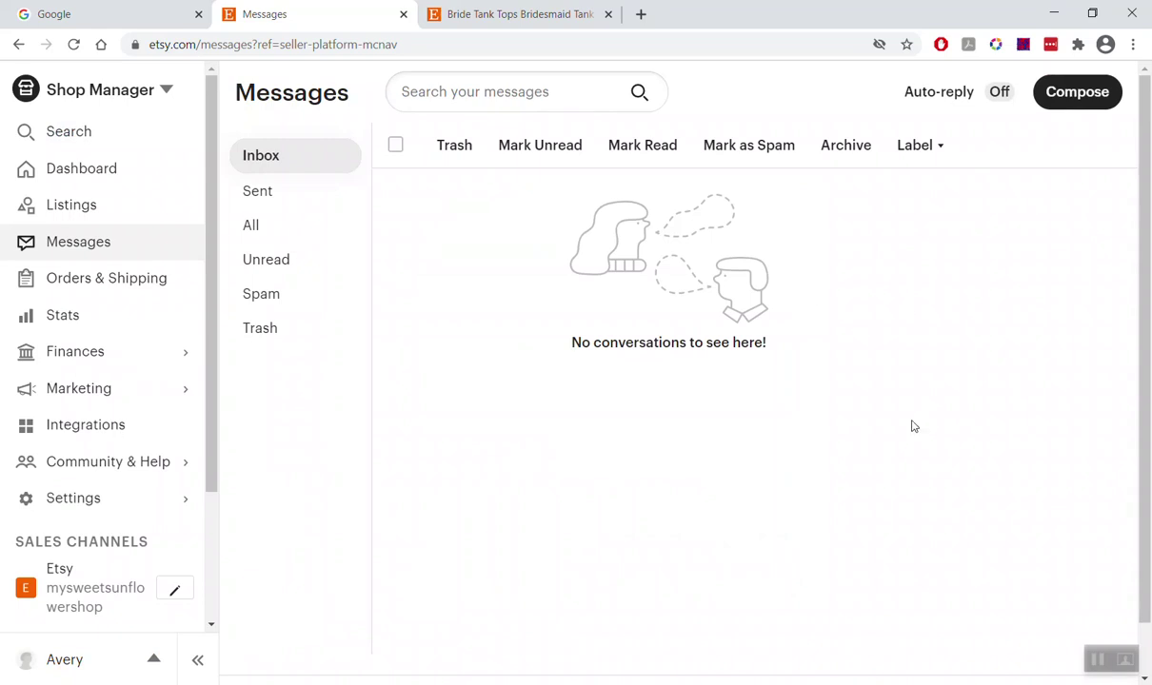
Open the Orders & Shipping page and review its introduction to managing orders.
{"action": "left_click", "coordinate": [102, 281]}
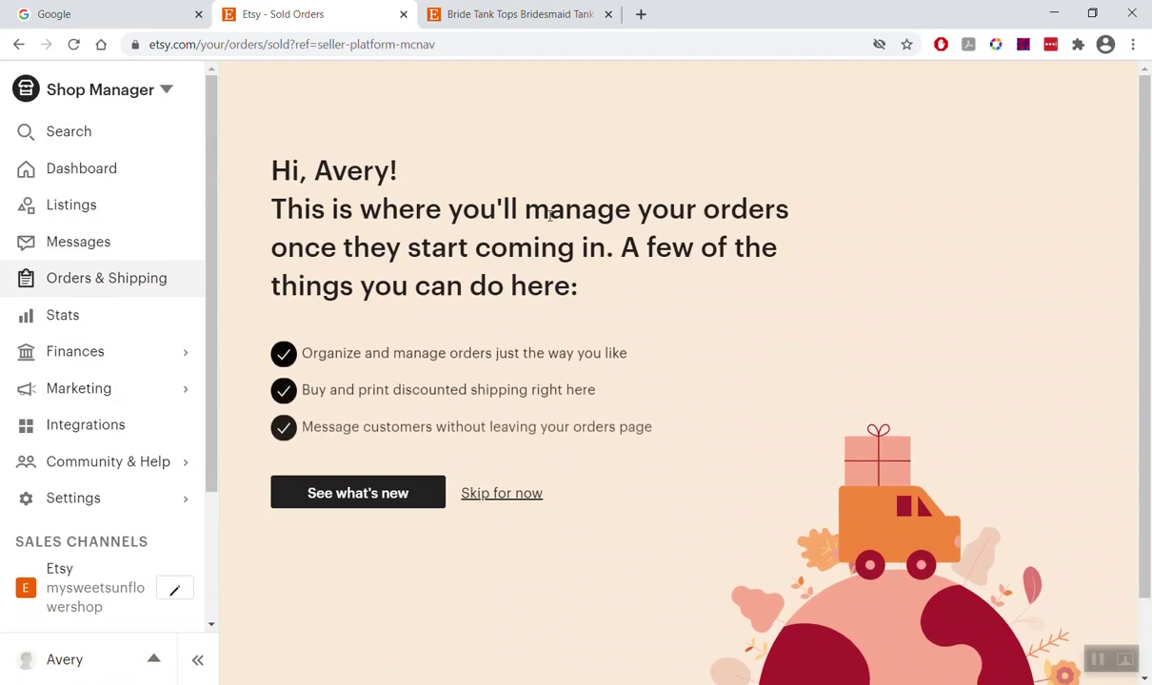
{"action": "scroll", "coordinate": [510, 285], "scroll_direction": "down", "scroll_amount": 2}
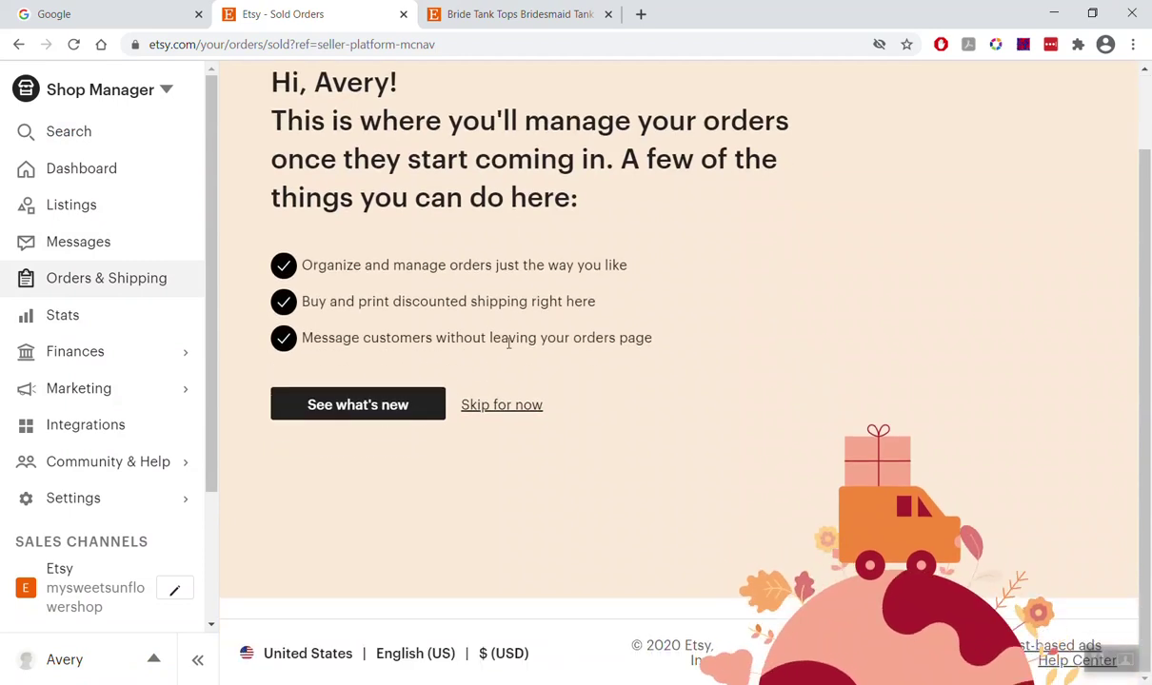
{"action": "scroll", "coordinate": [508, 343], "scroll_direction": "up", "scroll_amount": 2}
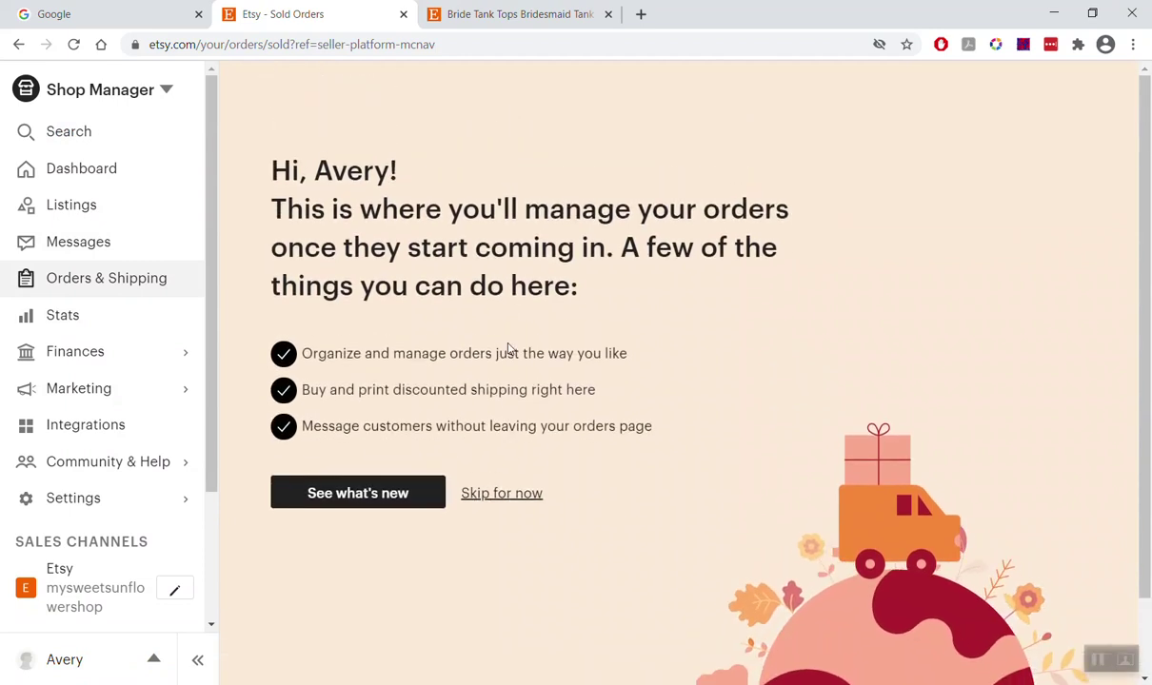
Open the shop's Stats page and review the visits, orders, conversion rate and revenue overview for the last 30 days.
{"action": "left_click", "coordinate": [69, 316]}
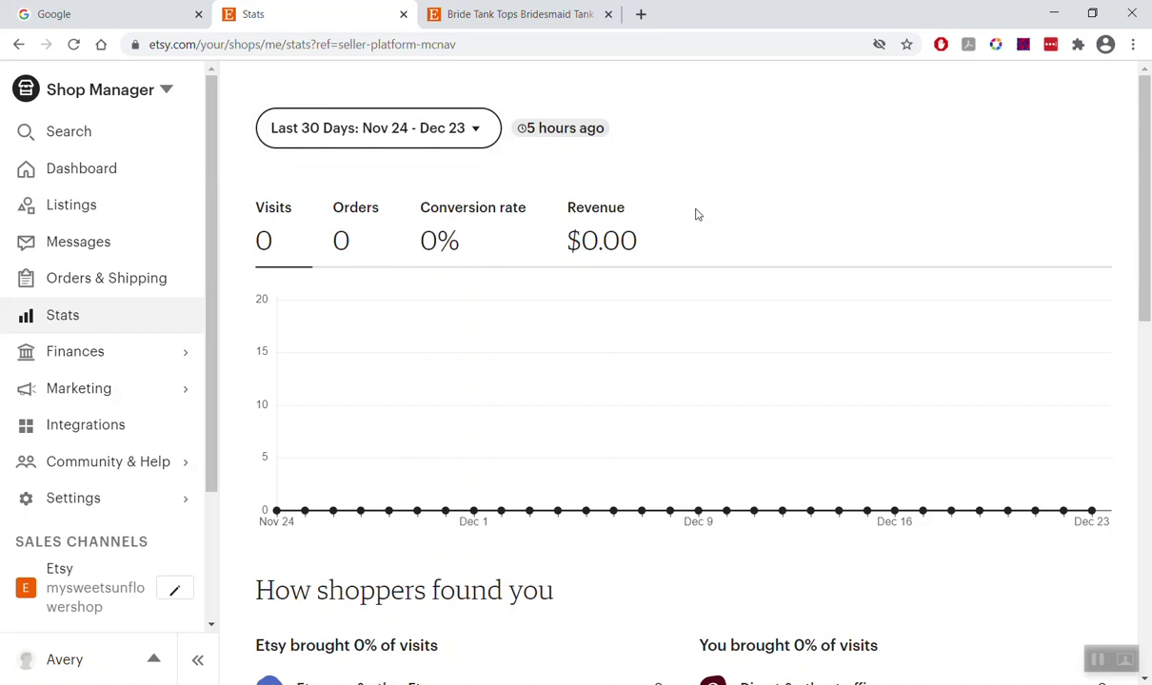
{"action": "scroll", "coordinate": [621, 303], "scroll_direction": "down", "scroll_amount": 3}
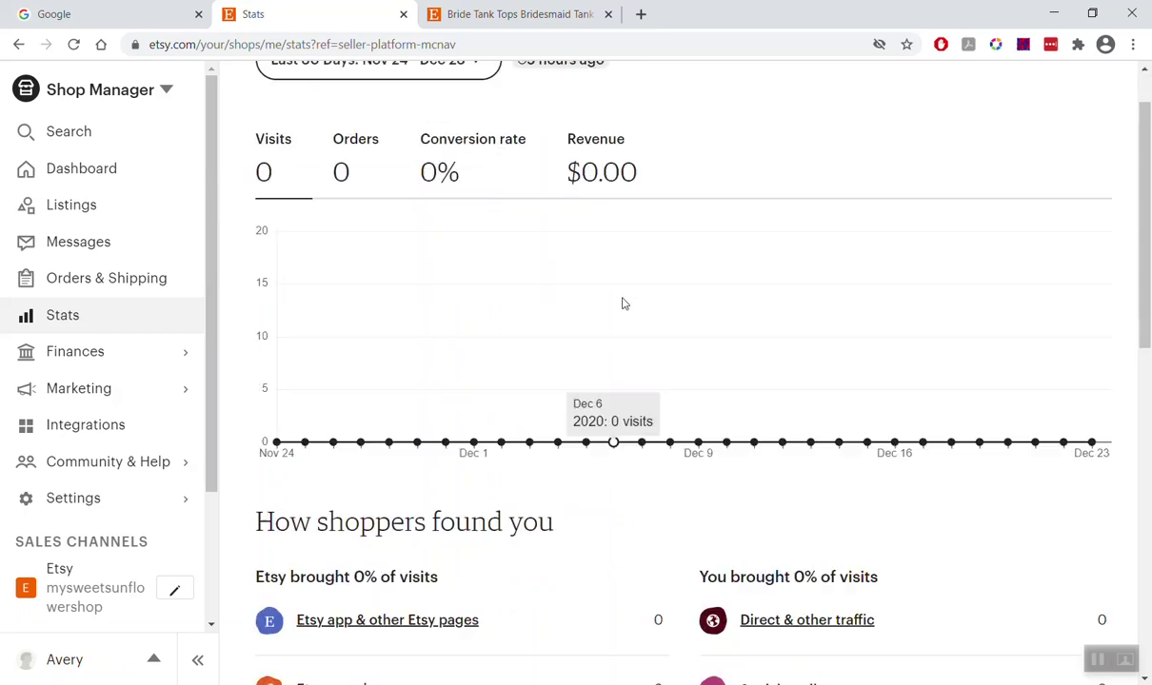
{"action": "scroll", "coordinate": [624, 302], "scroll_direction": "up", "scroll_amount": 3}
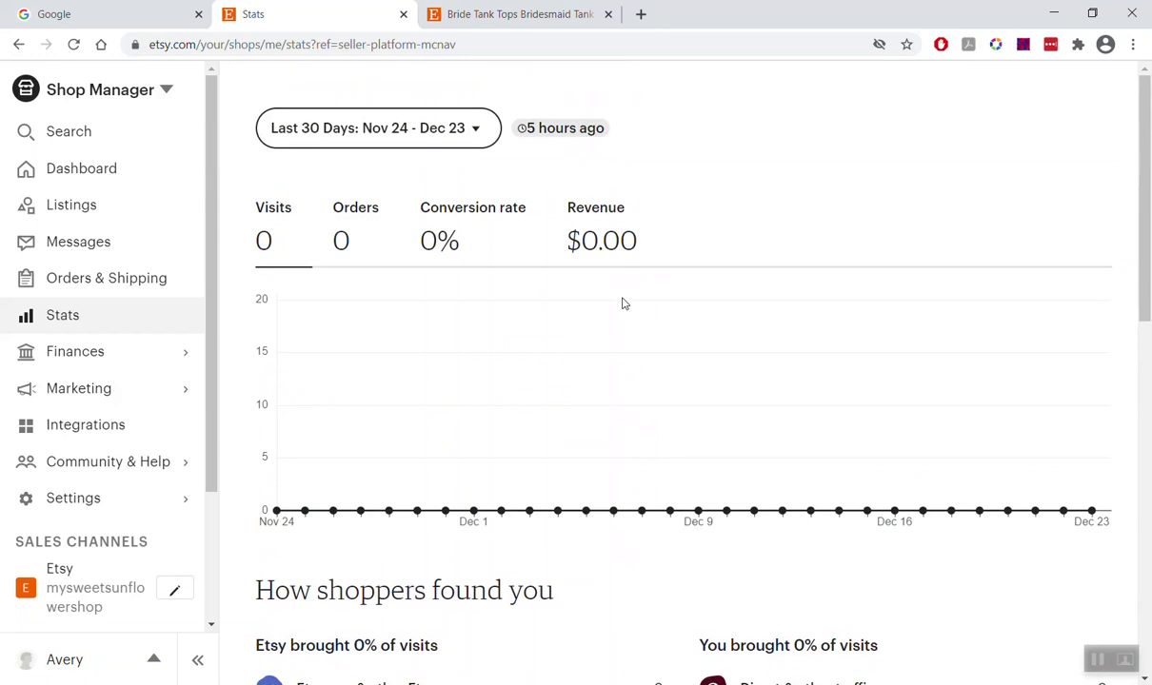
Examine the traffic sources under "How shoppers found you", including the Etsy search visits.
{"action": "scroll", "coordinate": [621, 303], "scroll_direction": "down", "scroll_amount": 3}
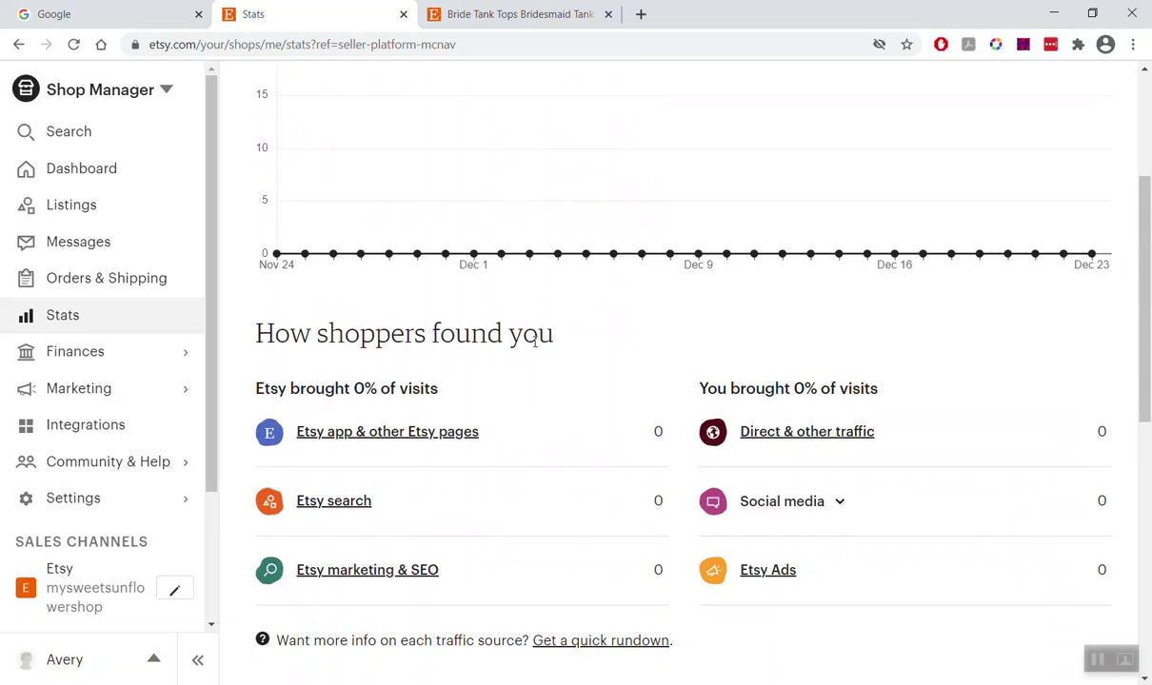
{"action": "scroll", "coordinate": [535, 340], "scroll_direction": "down", "scroll_amount": 1}
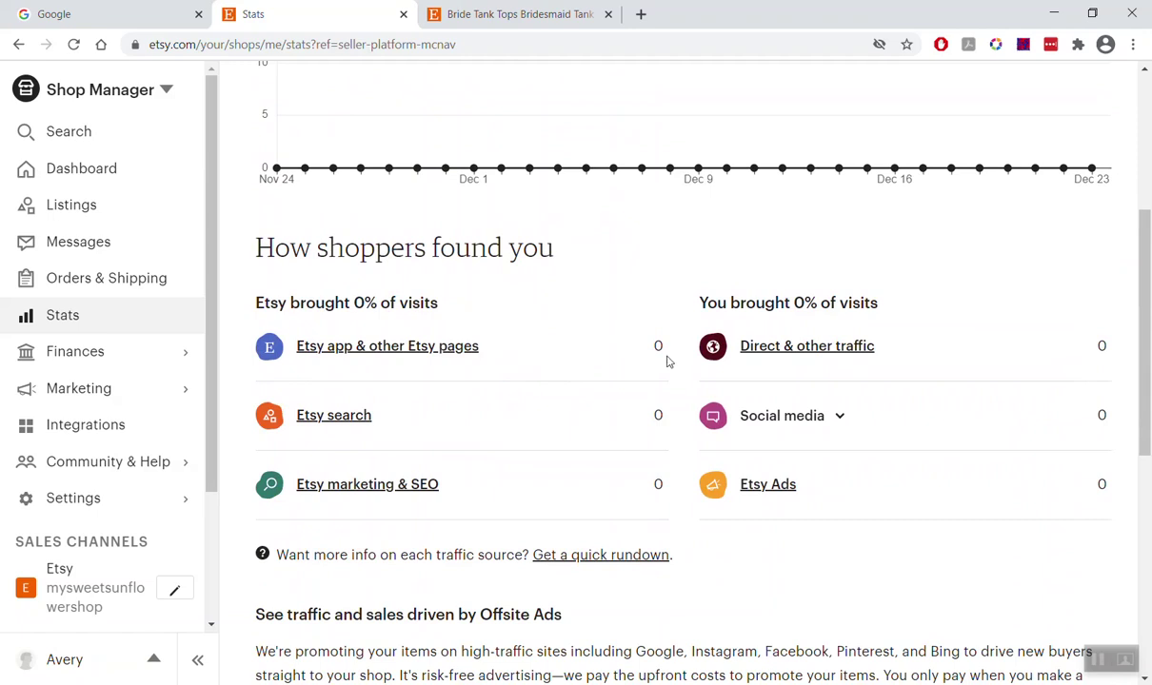
{"action": "scroll", "coordinate": [548, 298], "scroll_direction": "down", "scroll_amount": 1}
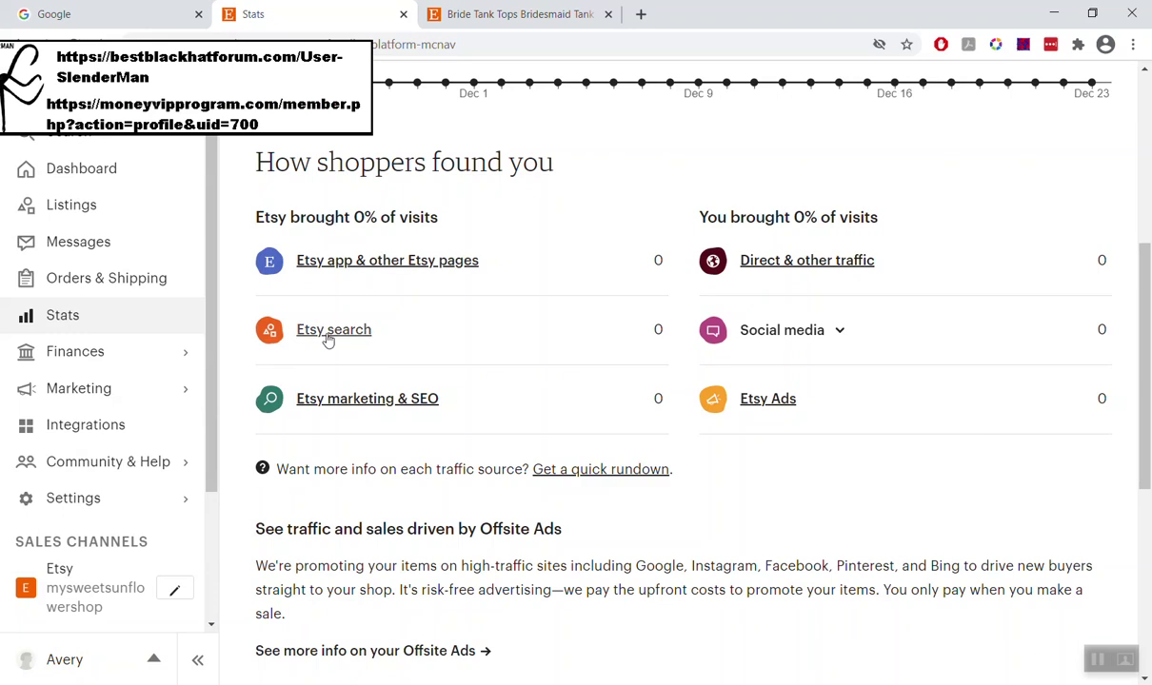
{"action": "double_click", "coordinate": [658, 329]}
{"action": "left_click", "coordinate": [429, 323]}
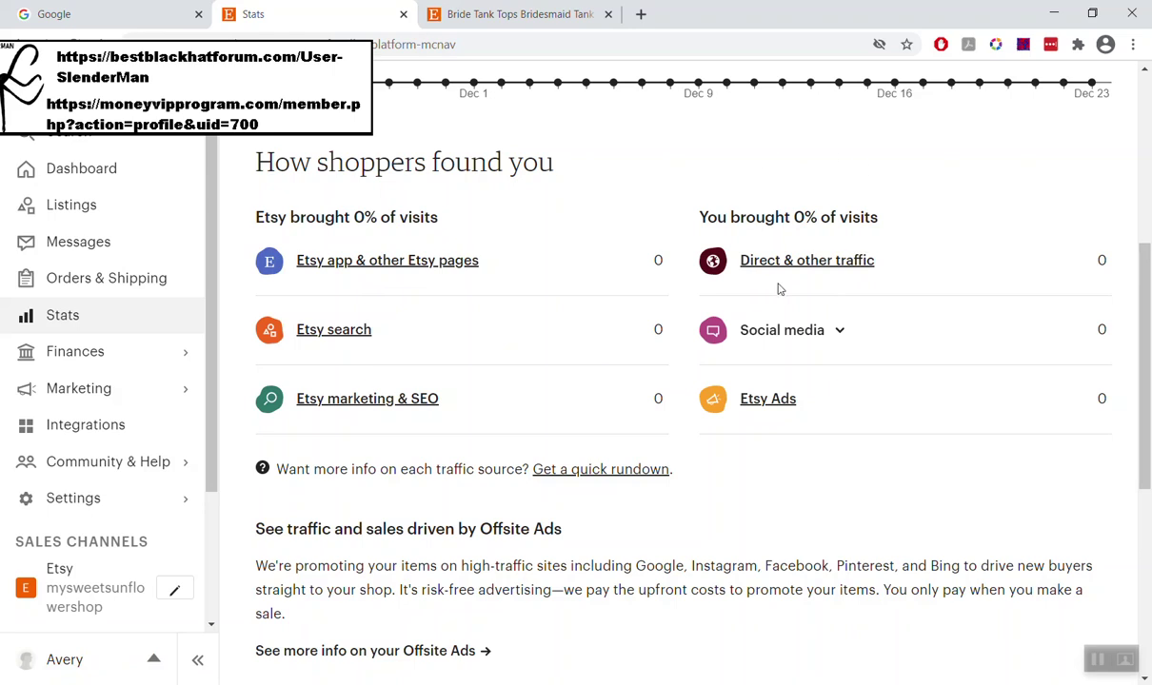
Expand the Social media traffic source, review the visits listed per platform, and collapse it again.
{"action": "left_click", "coordinate": [779, 331]}
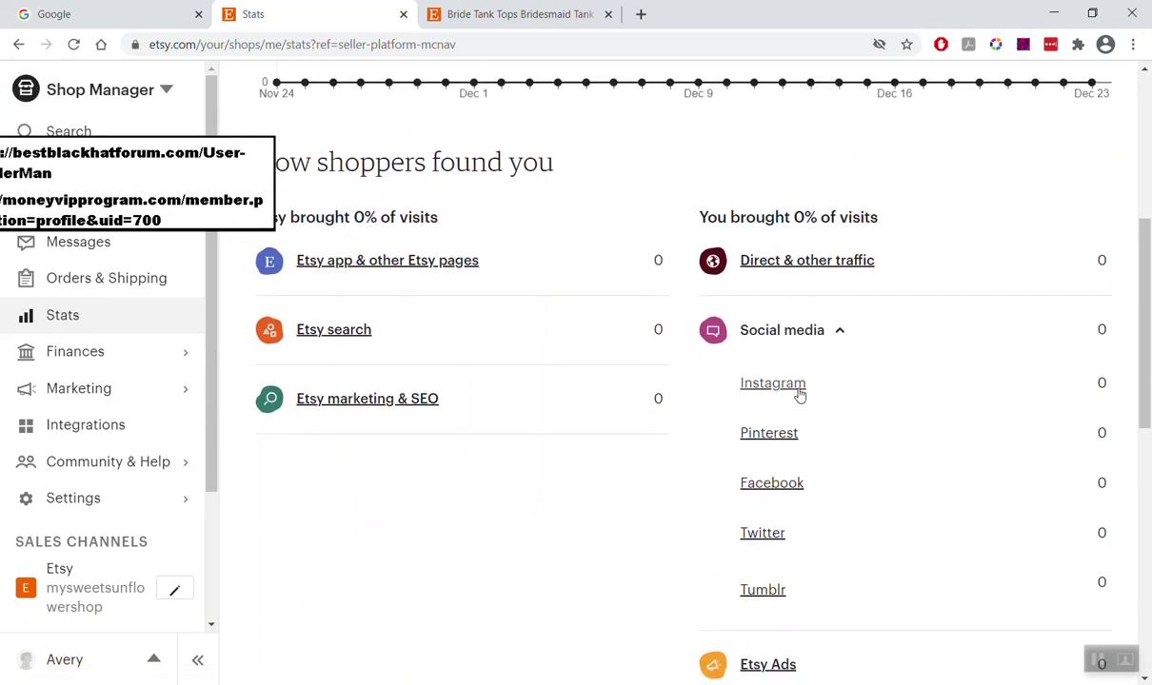
{"action": "scroll", "coordinate": [799, 405], "scroll_direction": "down", "scroll_amount": 2}
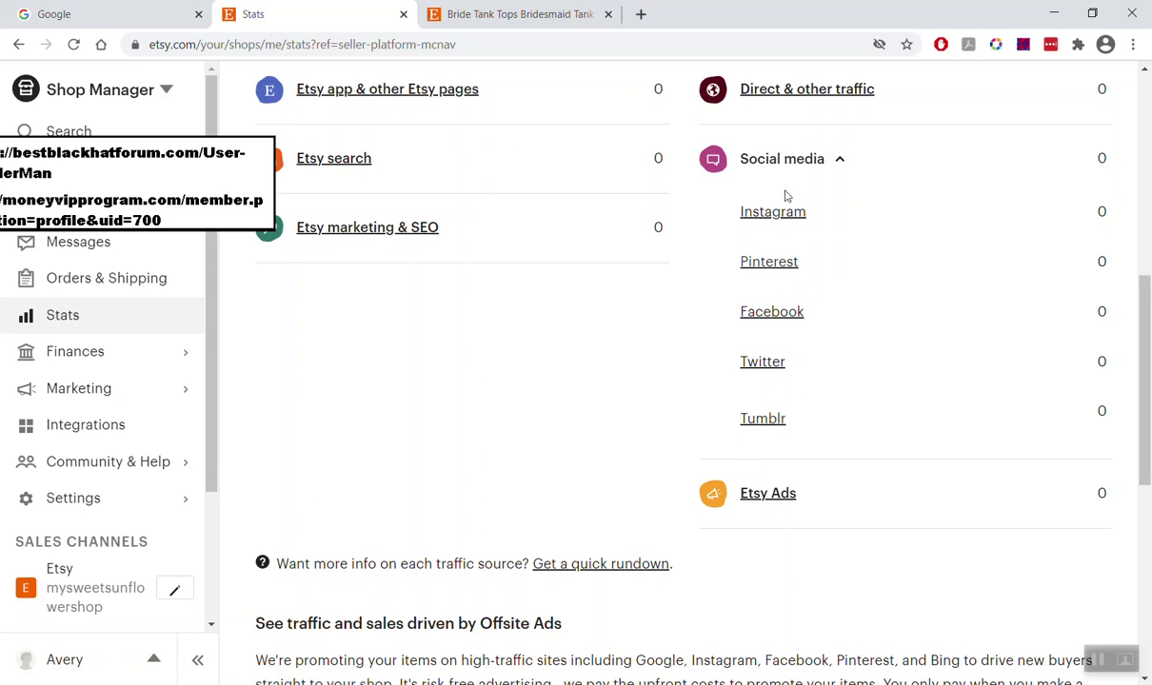
{"action": "scroll", "coordinate": [594, 321], "scroll_direction": "up", "scroll_amount": 2}
{"action": "scroll", "coordinate": [712, 326], "scroll_direction": "down", "scroll_amount": 1}
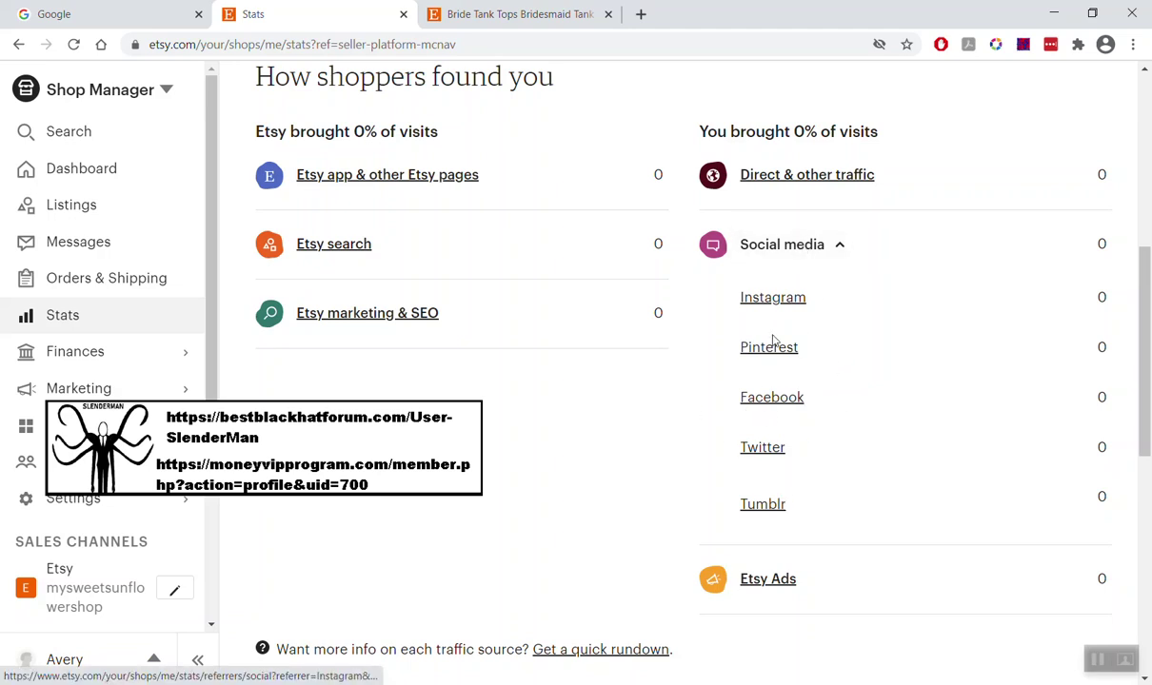
{"action": "left_click", "coordinate": [792, 253]}
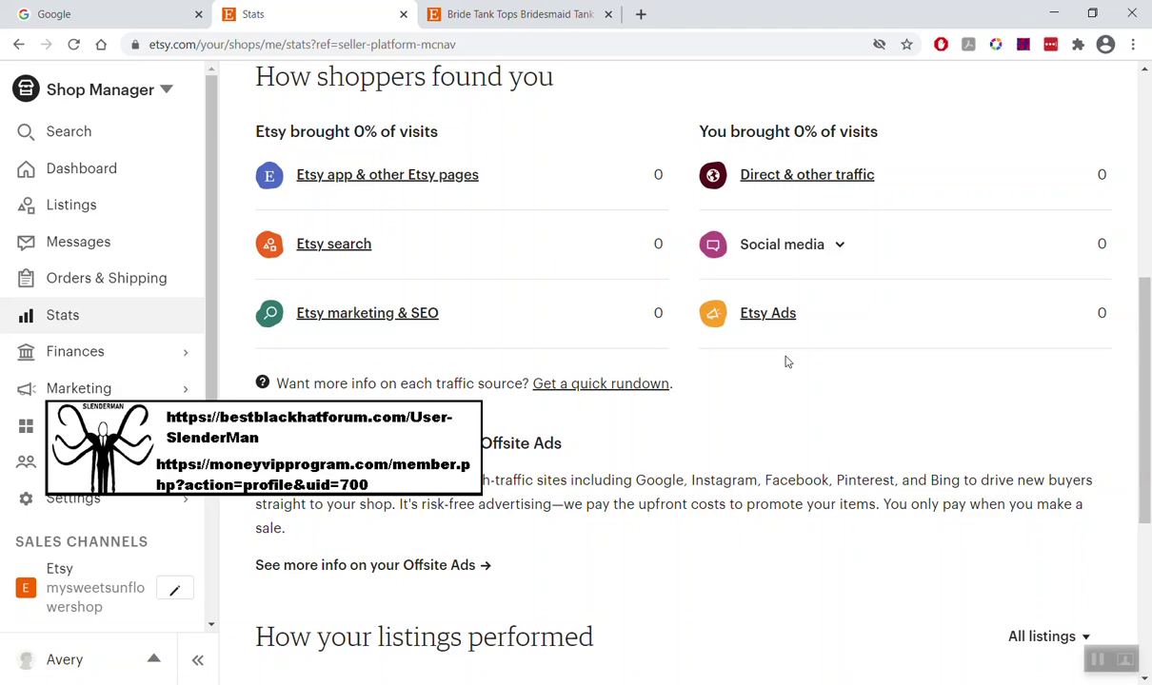
Review the Offsite Ads information and the views, favorites, orders and revenue under "How your listings performed".
{"action": "scroll", "coordinate": [781, 351], "scroll_direction": "down", "scroll_amount": 3}
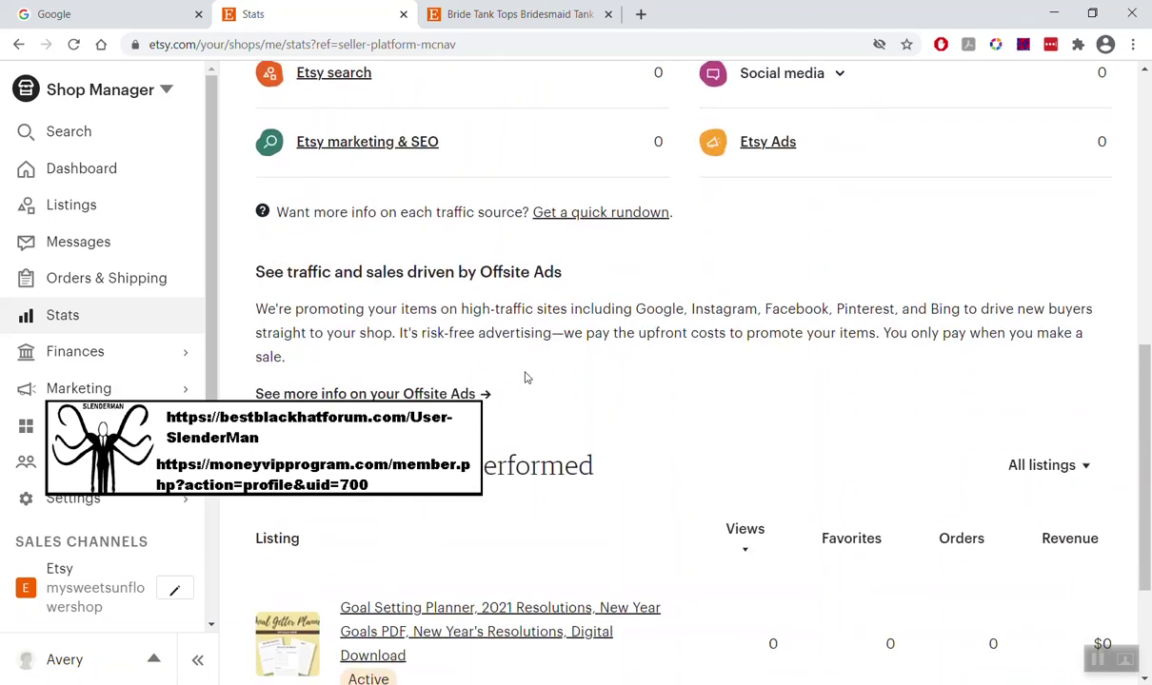
{"action": "scroll", "coordinate": [713, 349], "scroll_direction": "down", "scroll_amount": 1}
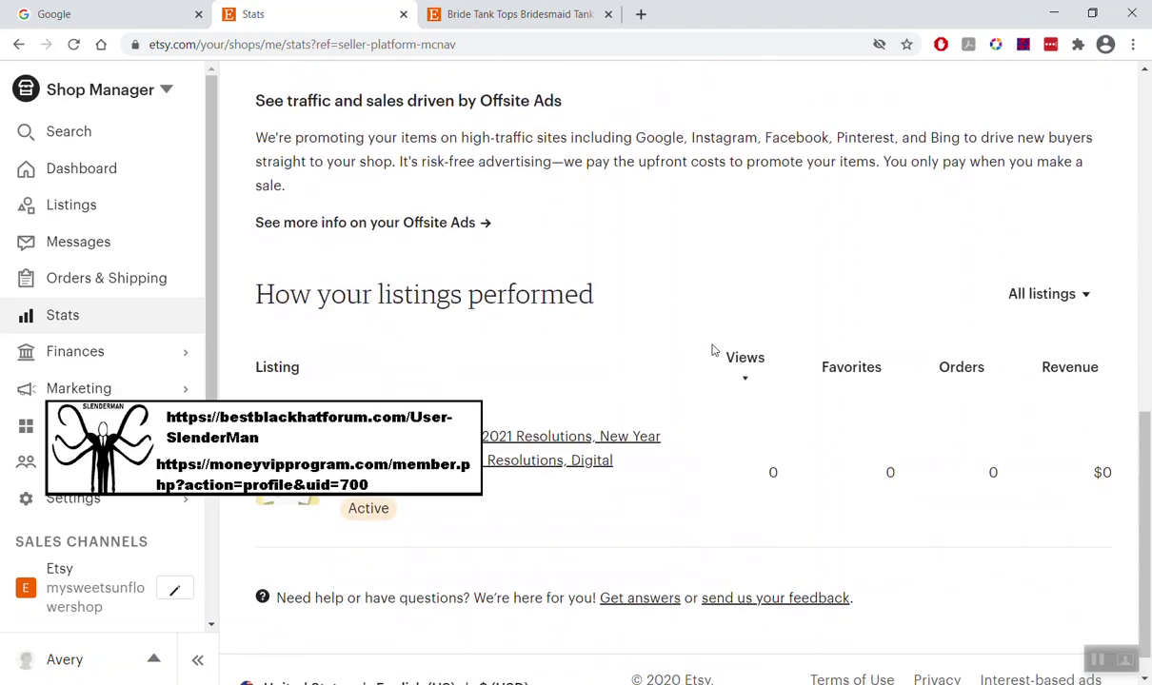
{"action": "scroll", "coordinate": [712, 343], "scroll_direction": "up", "scroll_amount": 1}
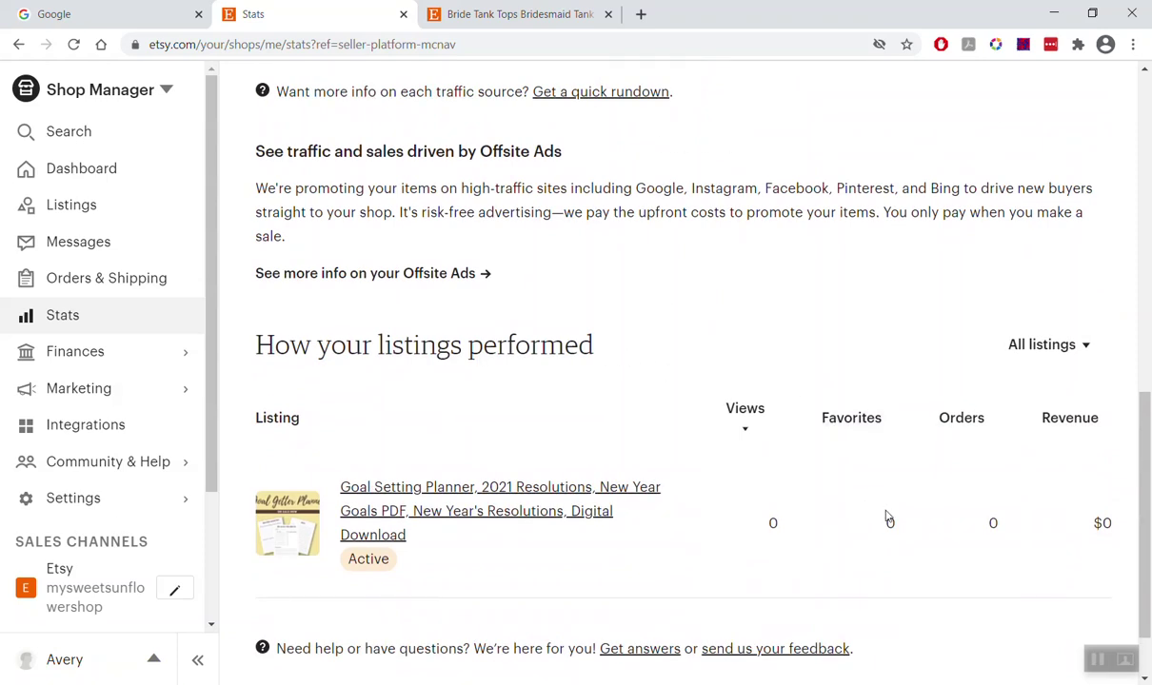
{"action": "scroll", "coordinate": [810, 537], "scroll_direction": "down", "scroll_amount": 1}
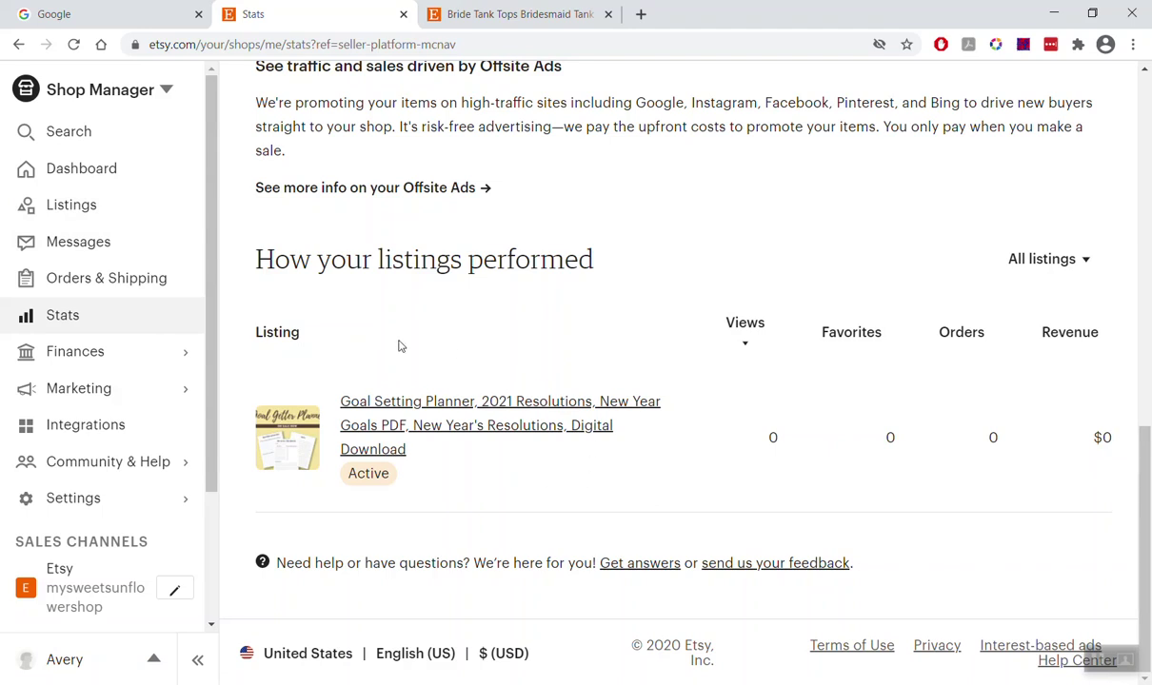
Return from the Stats page to the shop's Dashboard.
{"action": "scroll", "coordinate": [400, 459], "scroll_direction": "up", "scroll_amount": 2}
{"action": "scroll", "coordinate": [401, 461], "scroll_direction": "up", "scroll_amount": 6}
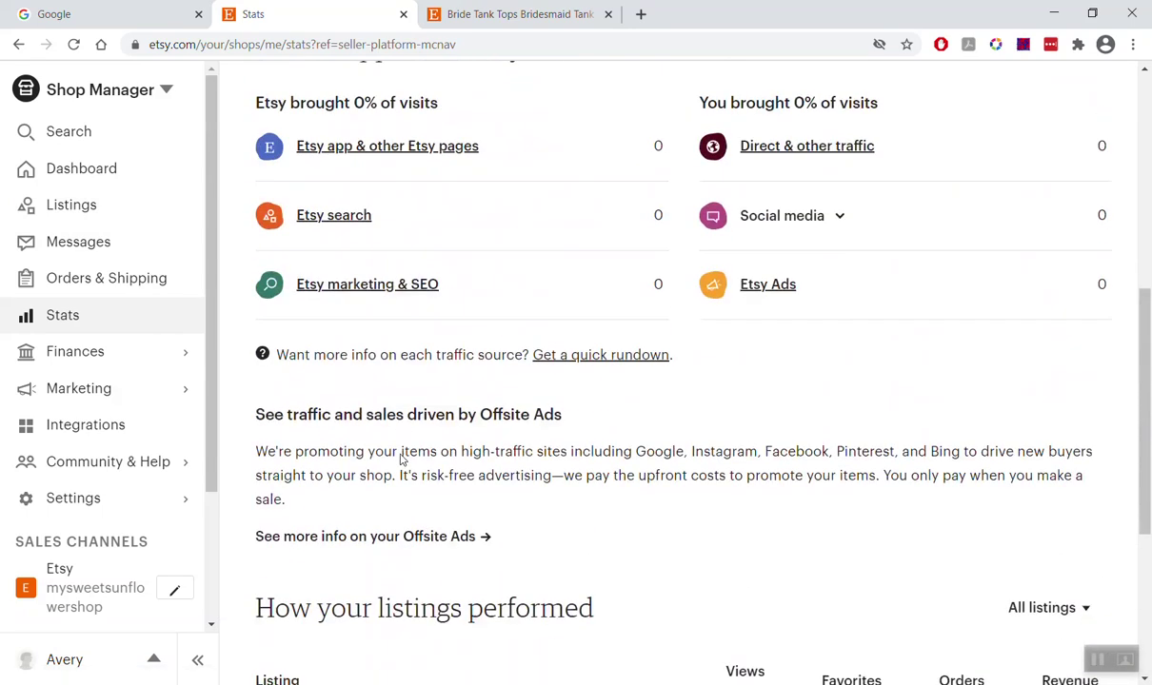
{"action": "scroll", "coordinate": [172, 356], "scroll_direction": "up", "scroll_amount": 1}
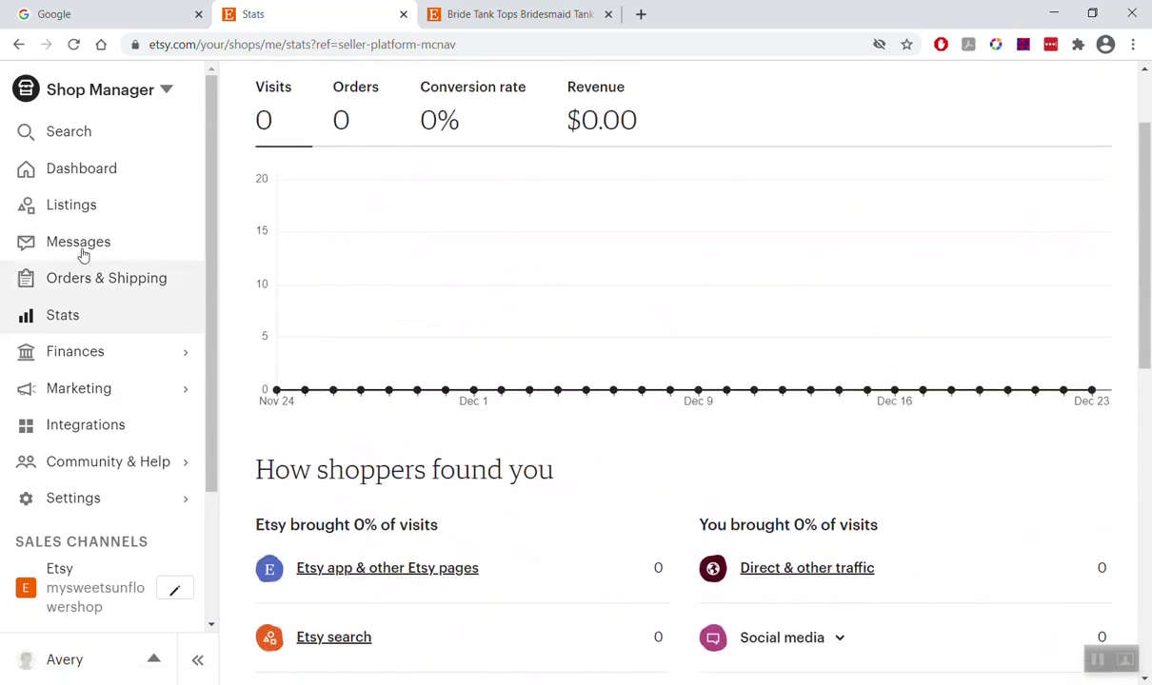
{"action": "left_click", "coordinate": [103, 175]}
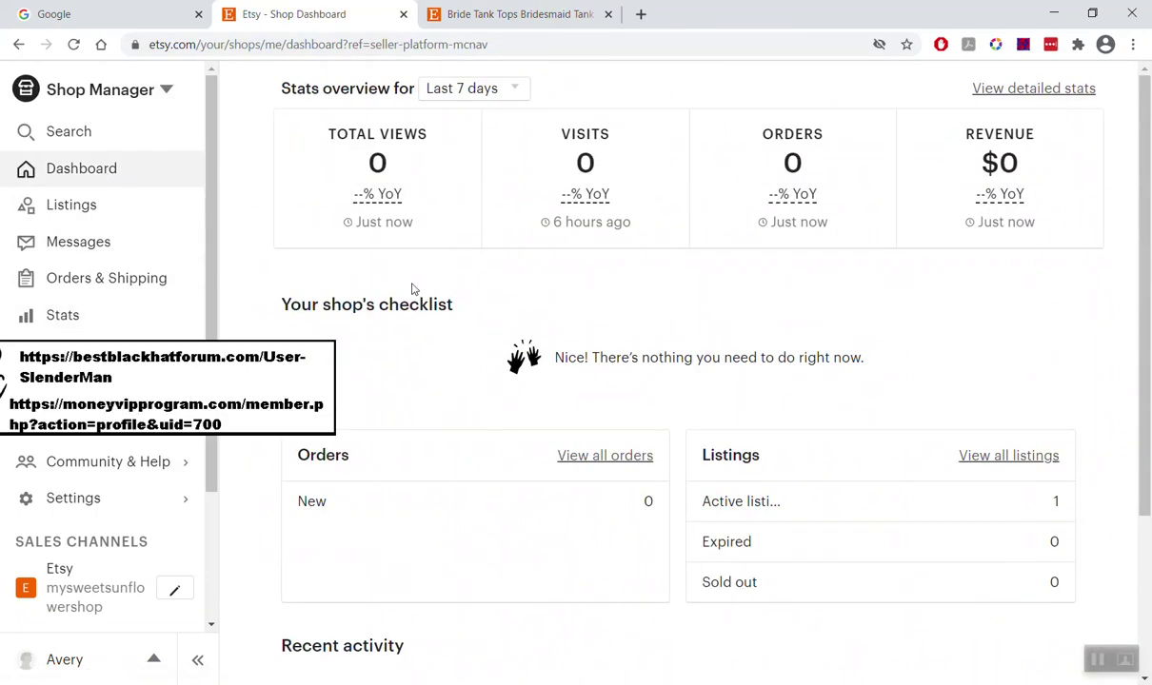